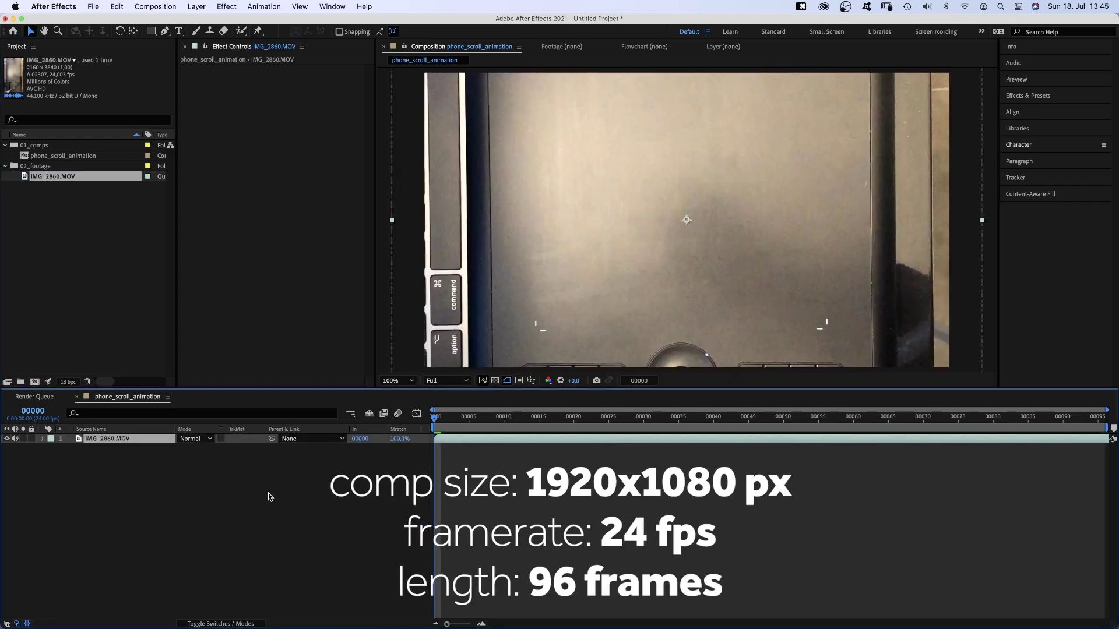
Step: Rotate the IMG_2860.MOV footage layer by 90° and scale it to 52%
{"action": "key", "text": "r"}
{"action": "left_click", "coordinate": [191, 448]}
{"action": "type", "text": "90"}
{"action": "key", "text": "Return"}
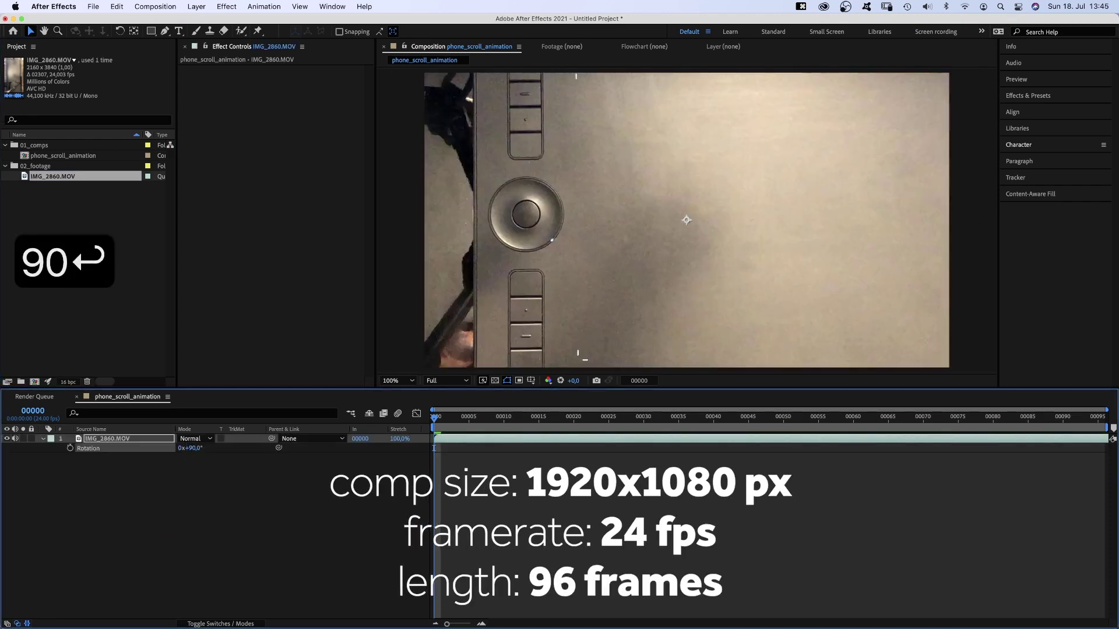
{"action": "key", "text": "s"}
{"action": "left_click_drag", "start_coordinate": [200, 449], "coordinate": [174, 450]}
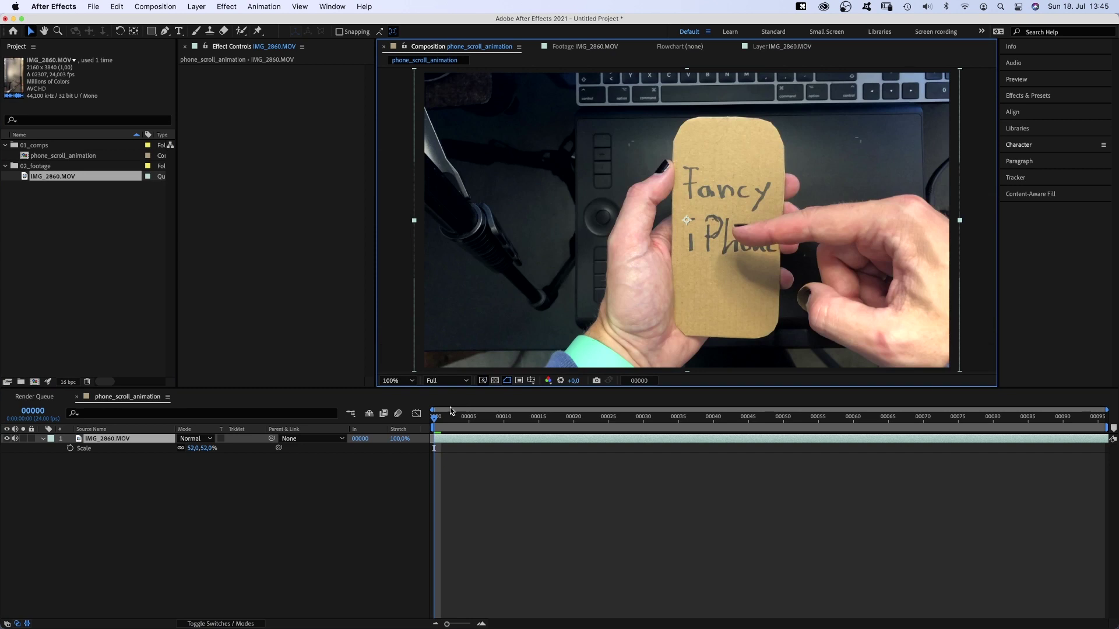
Step: At frame 37, draw a rounded rectangle about 428 × 818 px over the cardboard phone as a new shape layer
{"action": "left_click_drag", "start_coordinate": [441, 418], "coordinate": [693, 426]}
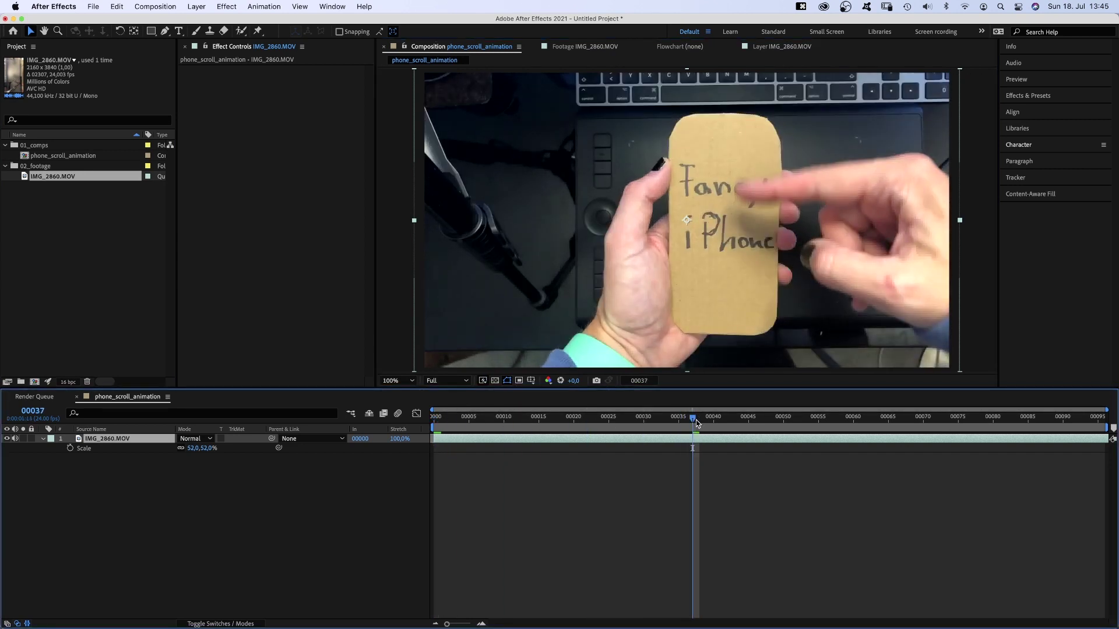
{"action": "left_click", "coordinate": [151, 32]}
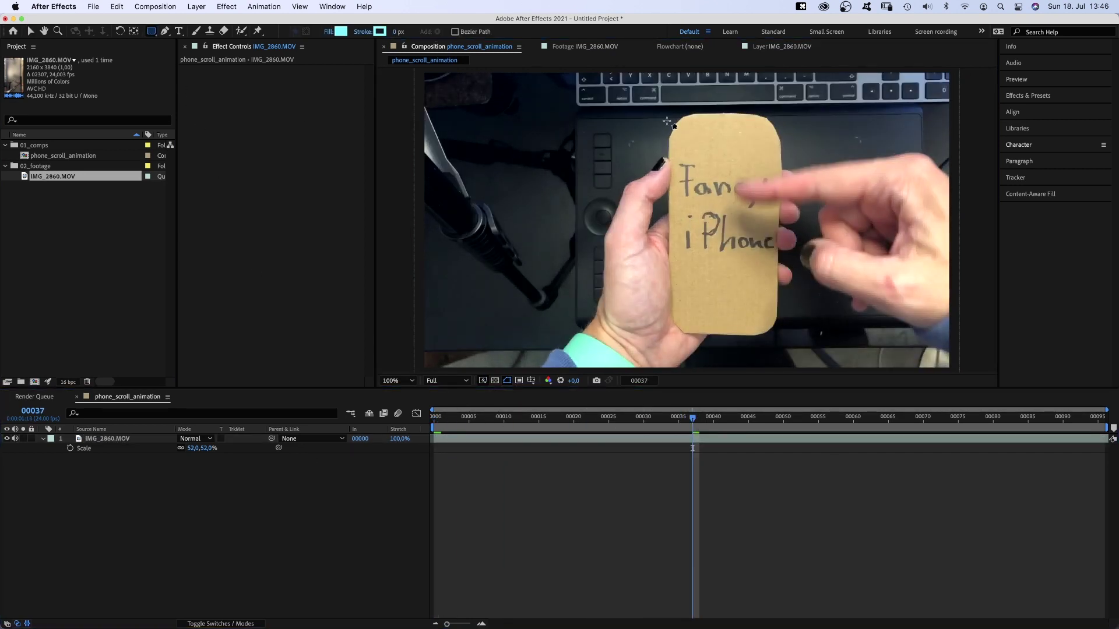
{"action": "left_click_drag", "start_coordinate": [668, 113], "coordinate": [783, 337]}
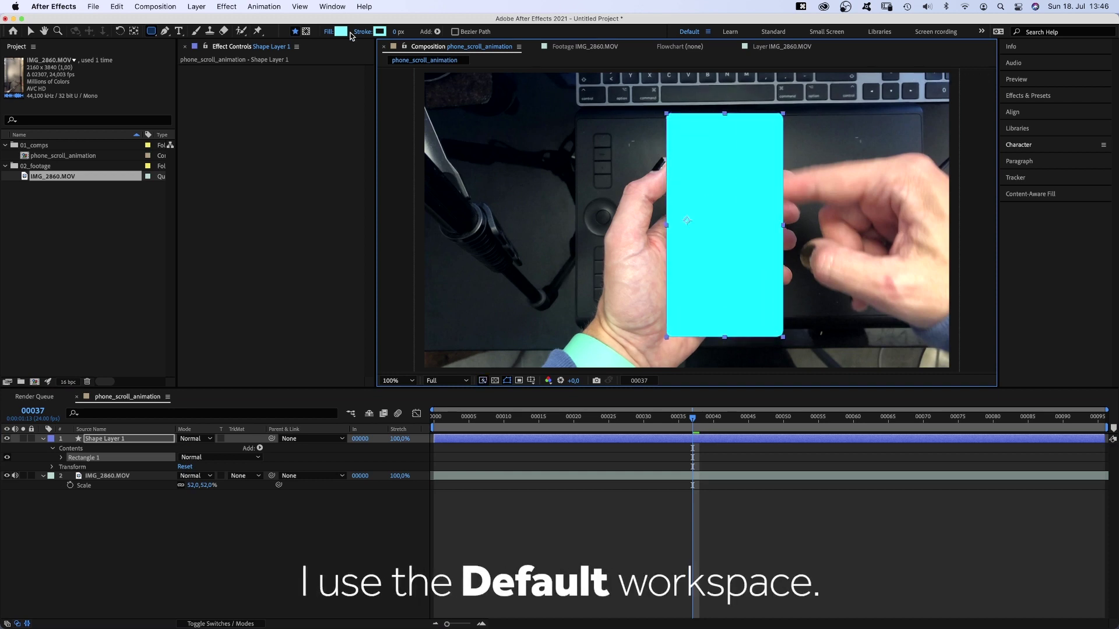
Step: Set the phone shape's stroke width to 4 px and its fill colour to black
{"action": "left_click", "coordinate": [395, 33]}
{"action": "type", "text": "4"}
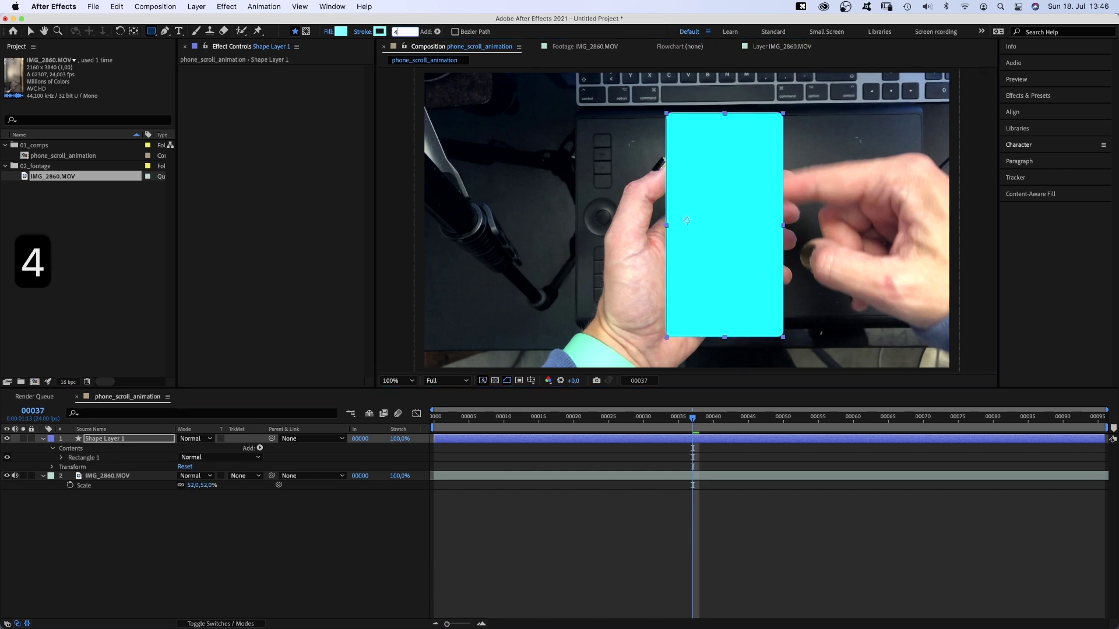
{"action": "key", "text": "Return"}
{"action": "left_click", "coordinate": [341, 32]}
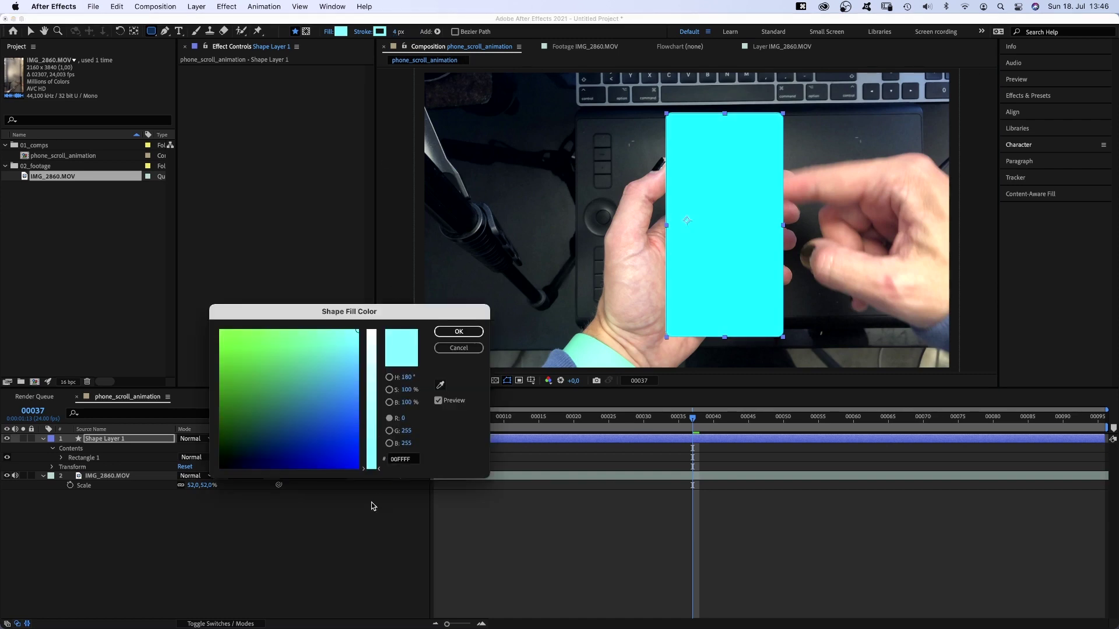
{"action": "left_click_drag", "start_coordinate": [351, 466], "coordinate": [193, 492]}
{"action": "left_click", "coordinate": [443, 332]}
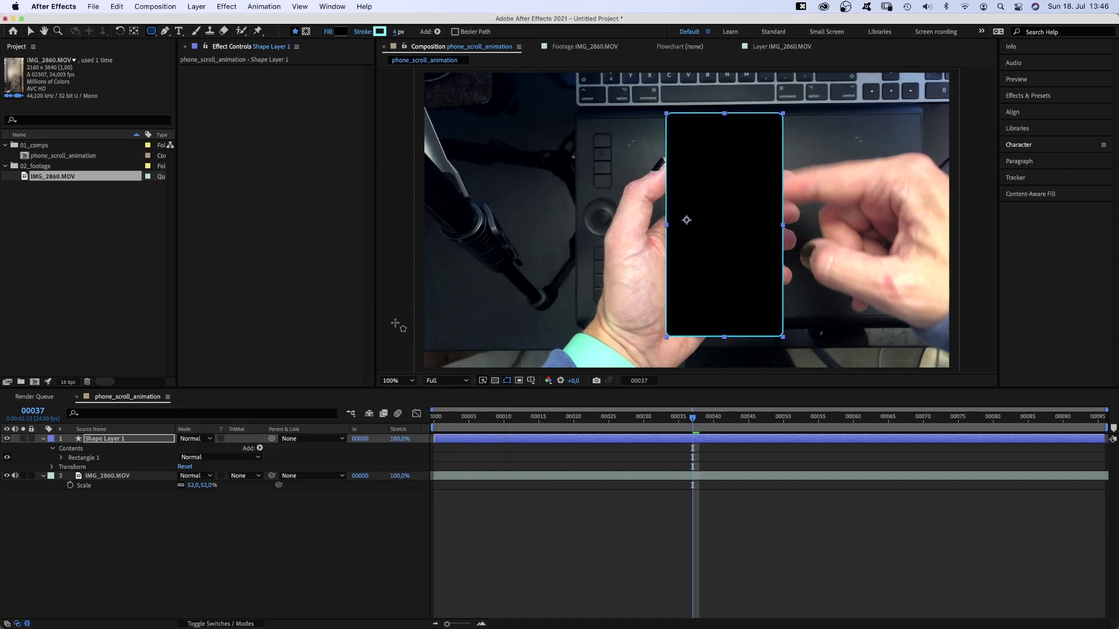
Step: Set the roundness of the phone shape's rectangle path to 48
{"action": "left_click", "coordinate": [61, 457]}
{"action": "left_click", "coordinate": [71, 468]}
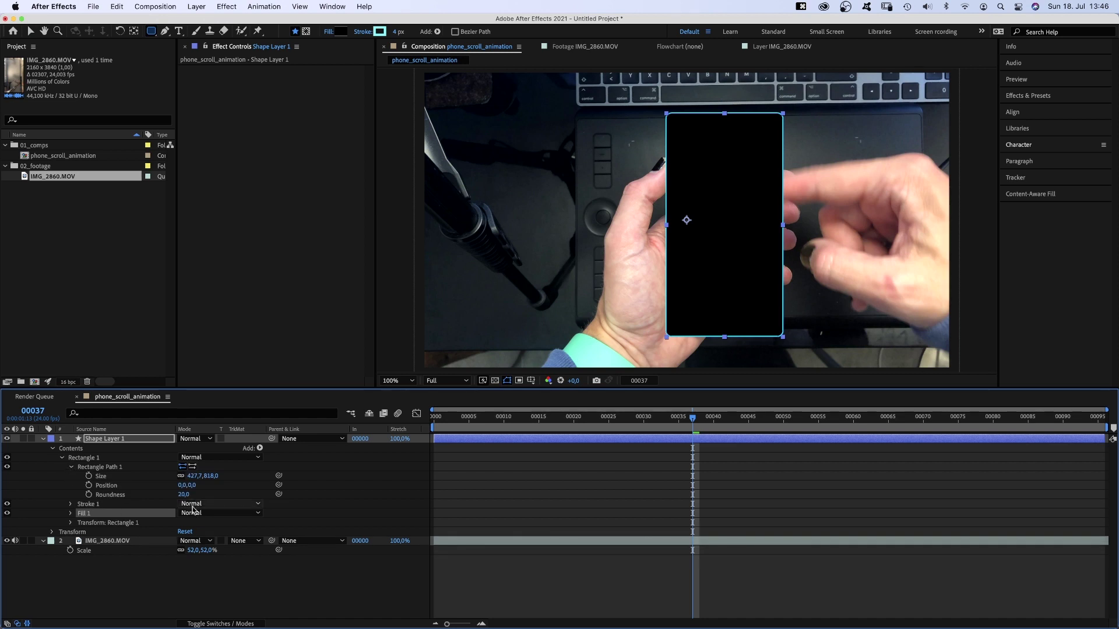
{"action": "left_click_drag", "start_coordinate": [182, 494], "coordinate": [197, 492]}
{"action": "left_click", "coordinate": [145, 586]}
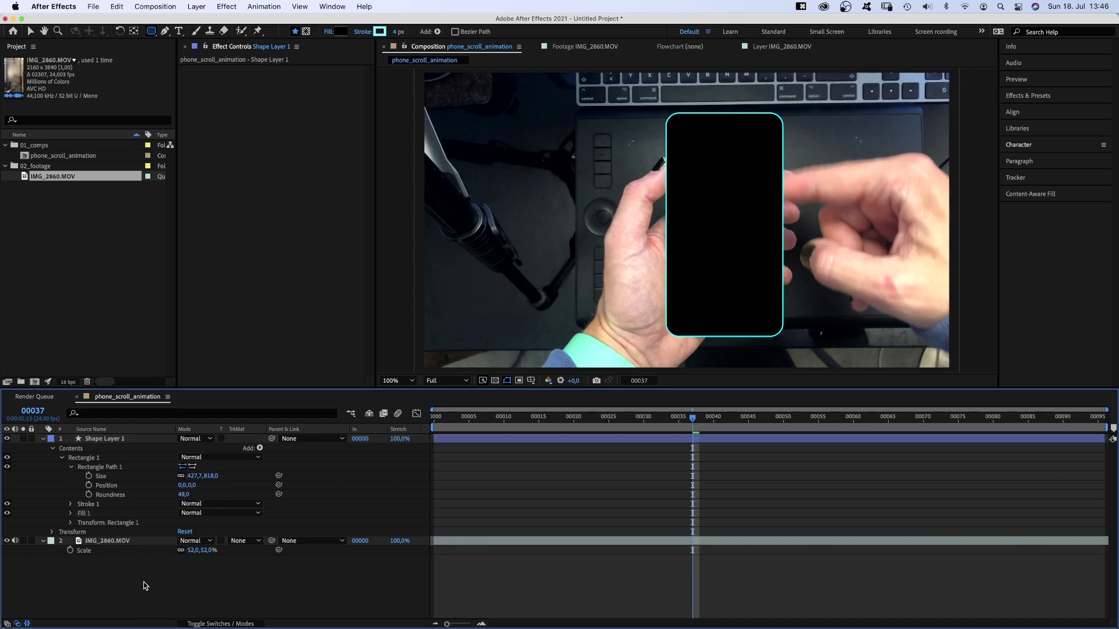
Step: Collapse the phone shape layer's properties and rename the layer phone_front
{"action": "left_click", "coordinate": [44, 439]}
{"action": "left_click", "coordinate": [94, 440]}
{"action": "key", "text": "Return"}
{"action": "type", "text": "f"}
{"action": "key", "text": "BackSpace"}
{"action": "type", "text": "phi"}
{"action": "key", "text": "BackSpace"}
{"action": "type", "text": "one_front"}
{"action": "key", "text": "Return"}
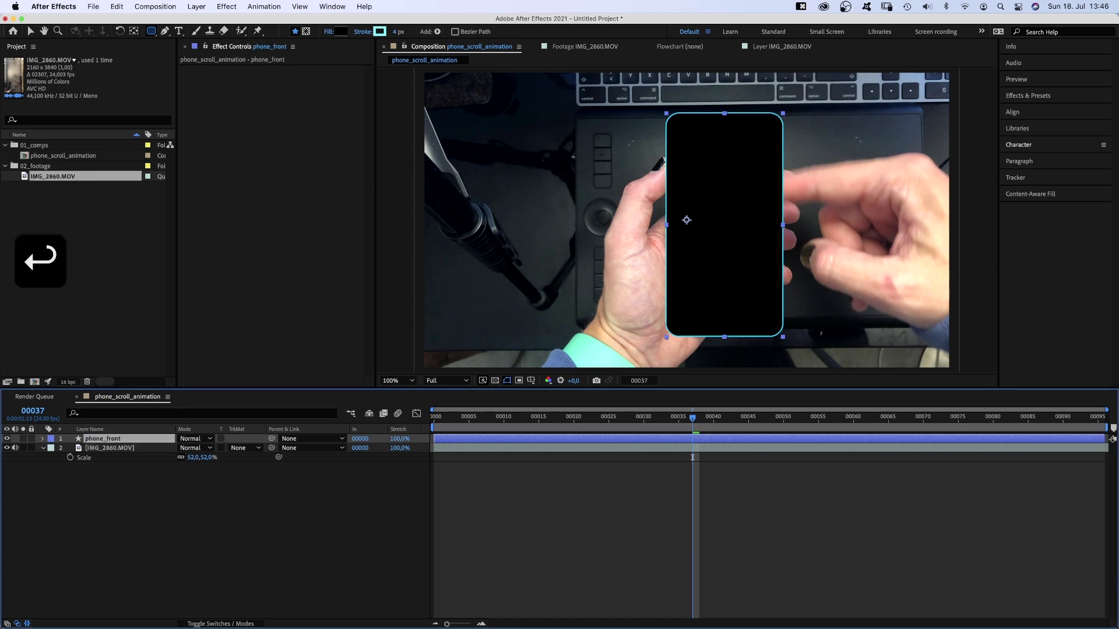
Step: Duplicate phone_front, place the copy beneath it in the layer stack, and rename the copy phone_back
{"action": "key", "text": "super+d"}
{"action": "left_click_drag", "start_coordinate": [113, 443], "coordinate": [115, 458]}
{"action": "key", "text": "Return"}
{"action": "key", "text": "BackSpace"}
{"action": "key", "text": "BackSpace"}
{"action": "key", "text": "BackSpace"}
{"action": "key", "text": "BackSpace"}
{"action": "key", "text": "BackSpace"}
{"action": "key", "text": "BackSpace"}
{"action": "key", "text": "BackSpace"}
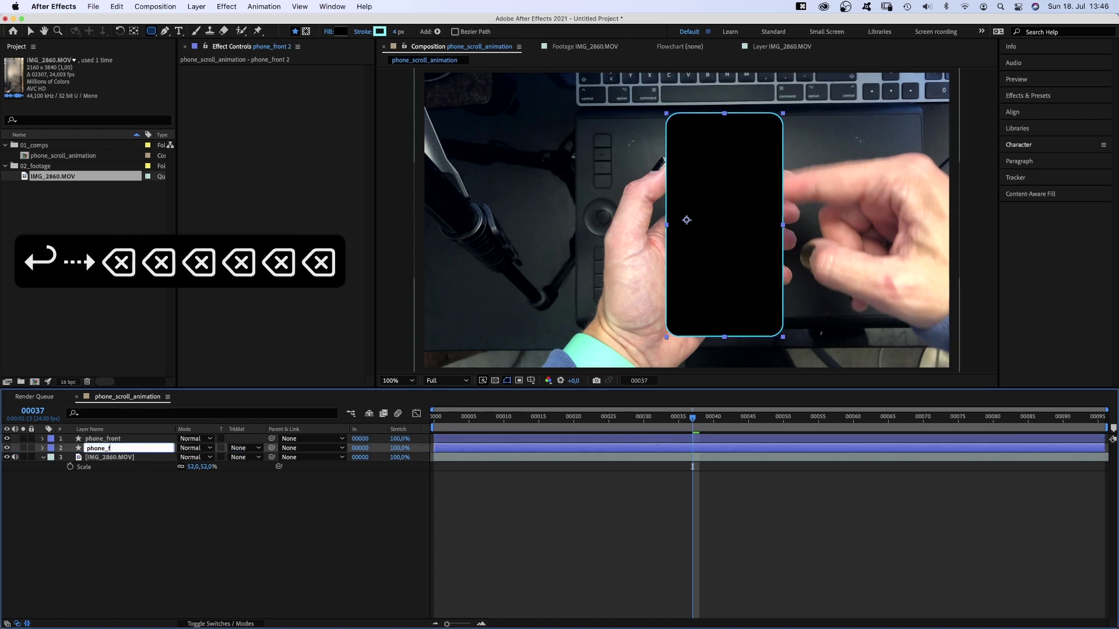
{"action": "type", "text": "back"}
{"action": "key", "text": "Return"}
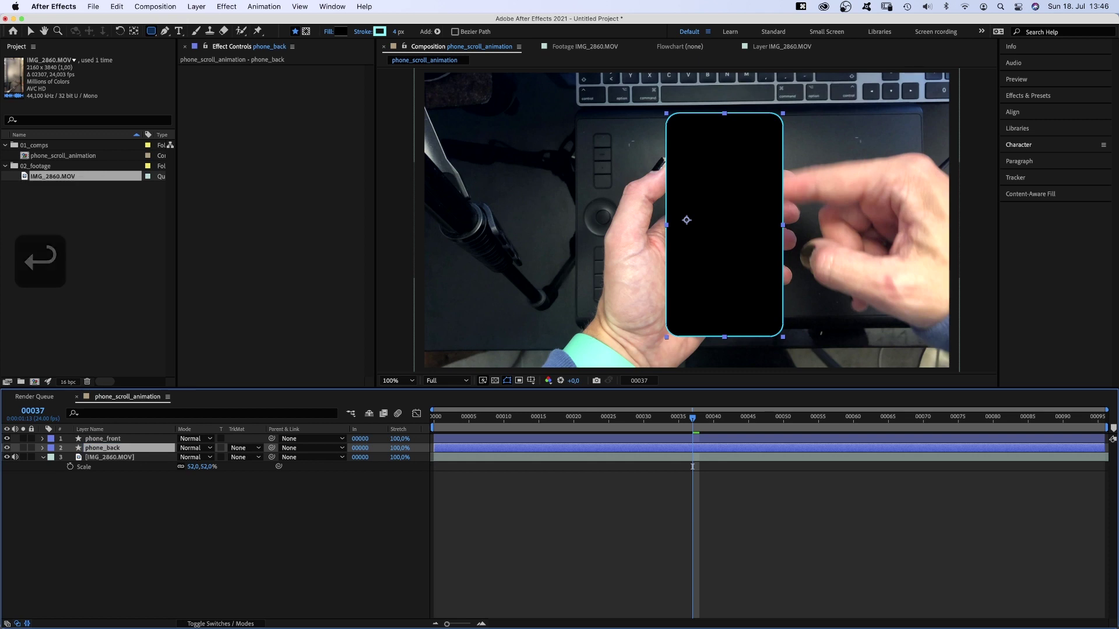
Step: Nudge the phone_back layer slightly downward so its lower edge extends below phone_front
{"action": "key", "text": "Down"}
{"action": "key", "text": "Down"}
{"action": "key", "text": "Down"}
{"action": "key", "text": "Down"}
{"action": "key", "text": "Down"}
{"action": "key", "text": "Down"}
{"action": "key", "text": "Down"}
{"action": "key", "text": "Down"}
{"action": "key", "text": "Down"}
{"action": "key", "text": "Down"}
{"action": "key", "text": "Down"}
{"action": "key", "text": "Down"}
{"action": "key", "text": "Down"}
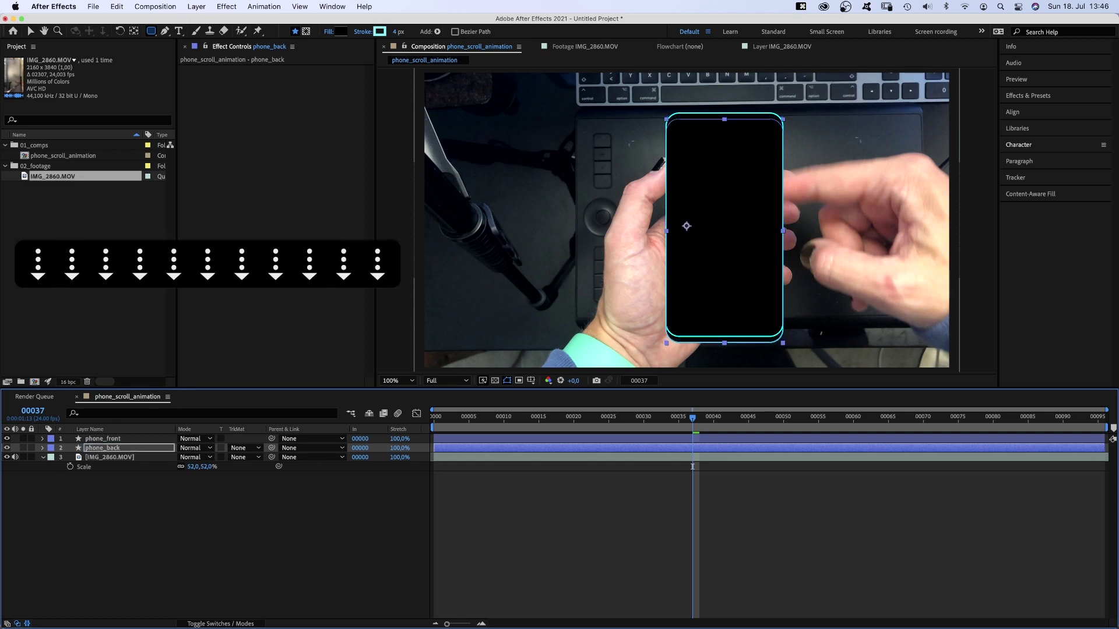
{"action": "left_click", "coordinate": [186, 539]}
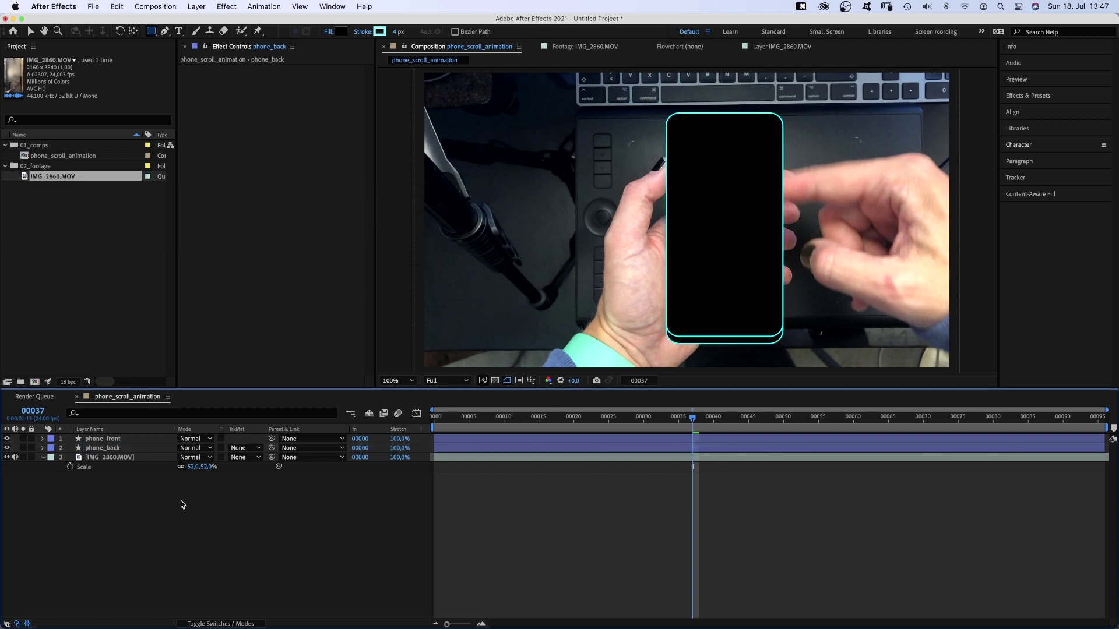
Step: Draw a plain rectangle on a new shape layer, covering the phone's screen area within the front outline
{"action": "left_click", "coordinate": [152, 32]}
{"action": "left_click", "coordinate": [173, 32]}
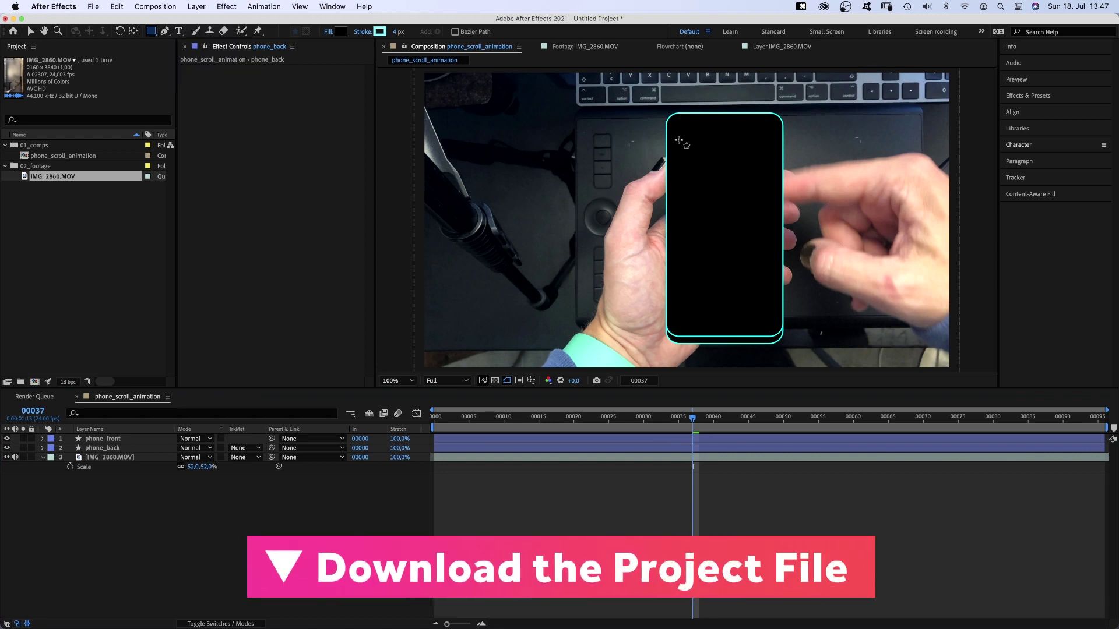
{"action": "left_click_drag", "start_coordinate": [669, 133], "coordinate": [780, 318]}
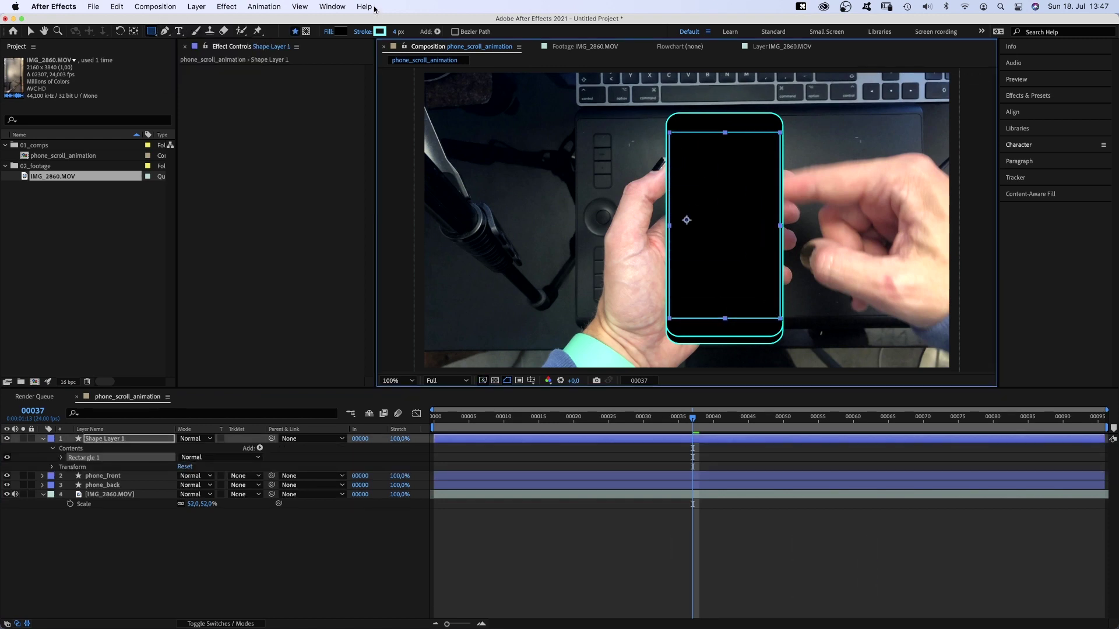
Step: Set the screen rectangle's stroke width to 0 px and its fill colour to white
{"action": "left_click_drag", "start_coordinate": [397, 32], "coordinate": [380, 32]}
{"action": "left_click", "coordinate": [342, 33]}
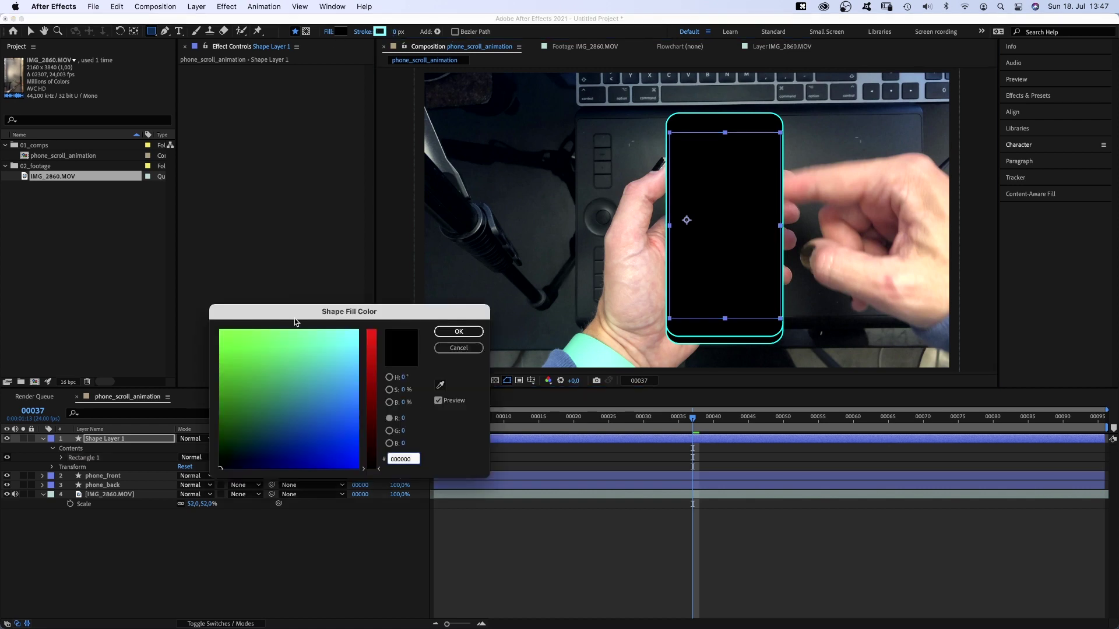
{"action": "left_click_drag", "start_coordinate": [327, 370], "coordinate": [381, 298]}
{"action": "left_click", "coordinate": [456, 331]}
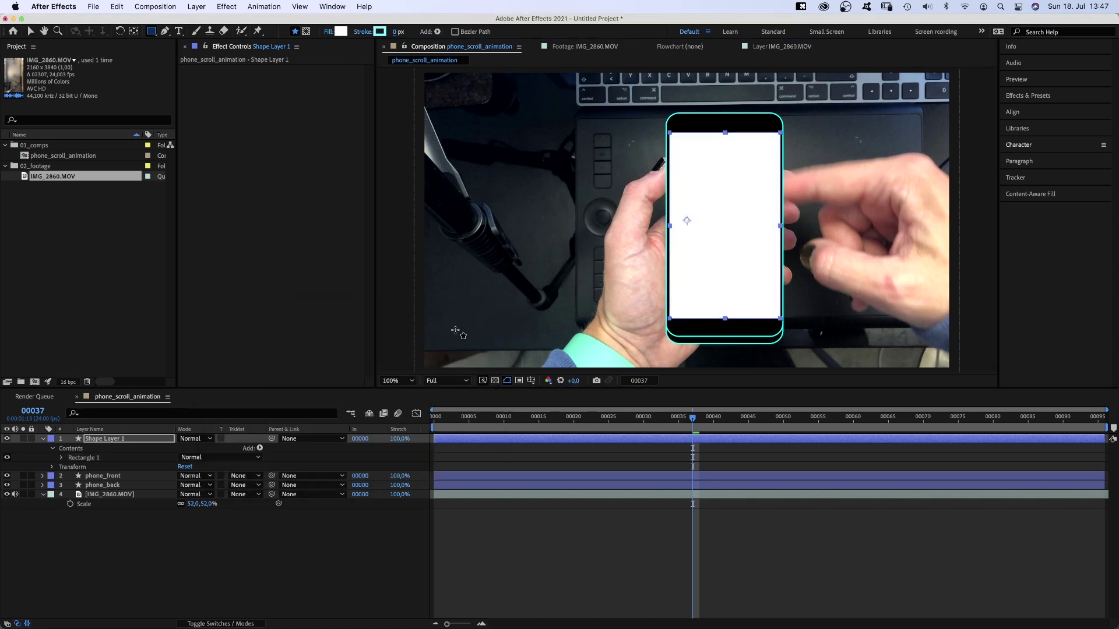
Step: Rename the screen rectangle's layer mask
{"action": "left_click", "coordinate": [92, 440]}
{"action": "key", "text": "Return"}
{"action": "type", "text": "mask"}
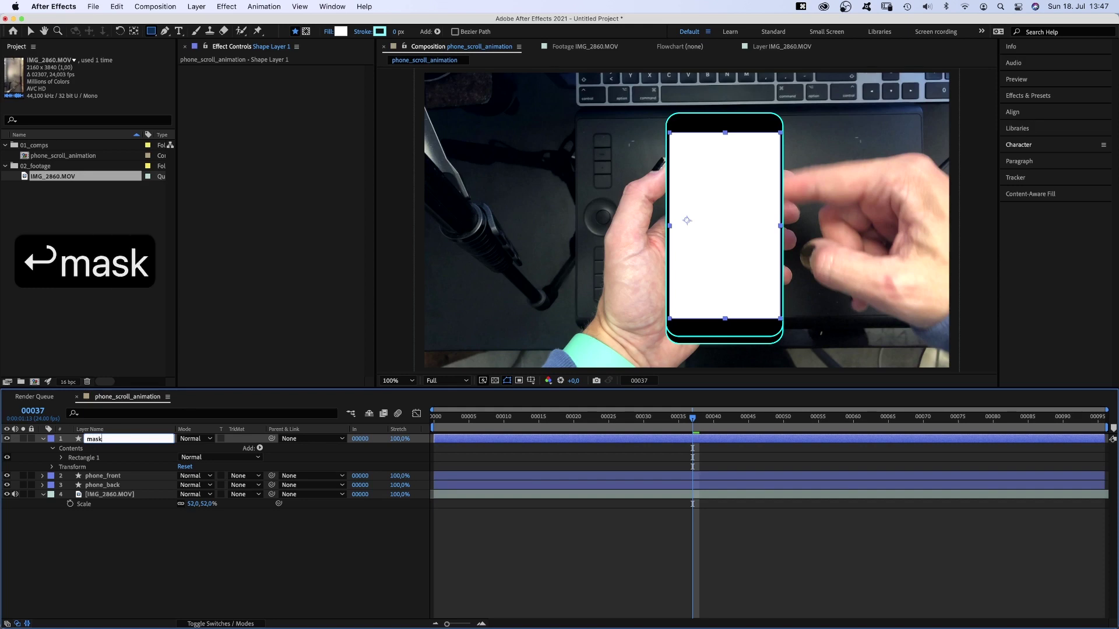
{"action": "key", "text": "Return"}
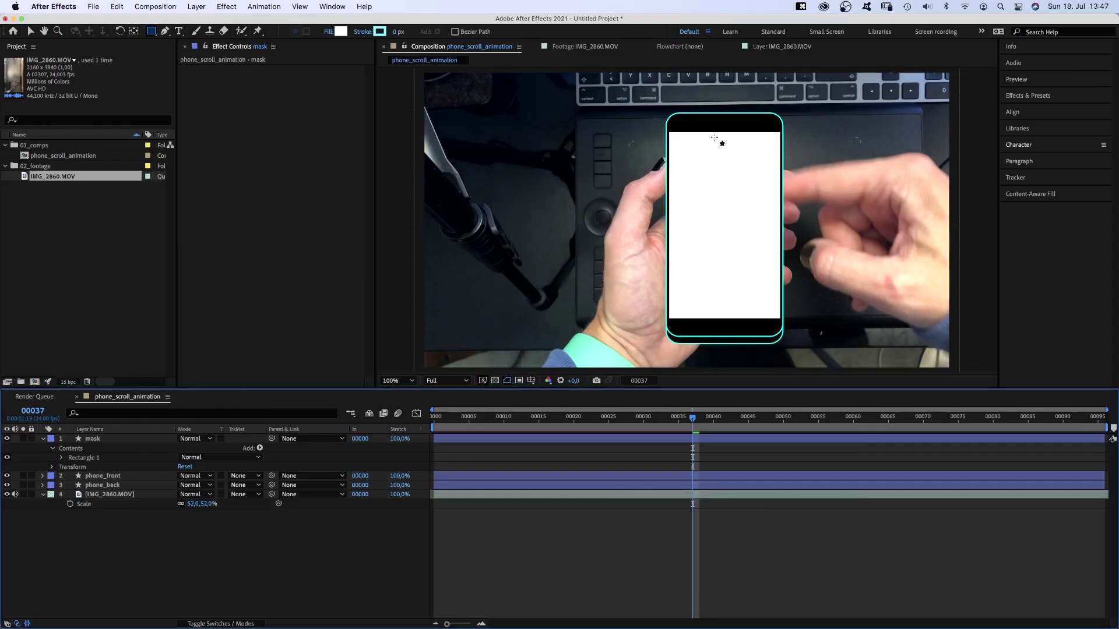
Step: Draw a square on a new shape layer in the upper part of the phone screen, with no fill and a 4 px stroke
{"action": "left_click_drag", "start_coordinate": [676, 153], "coordinate": [774, 235]}
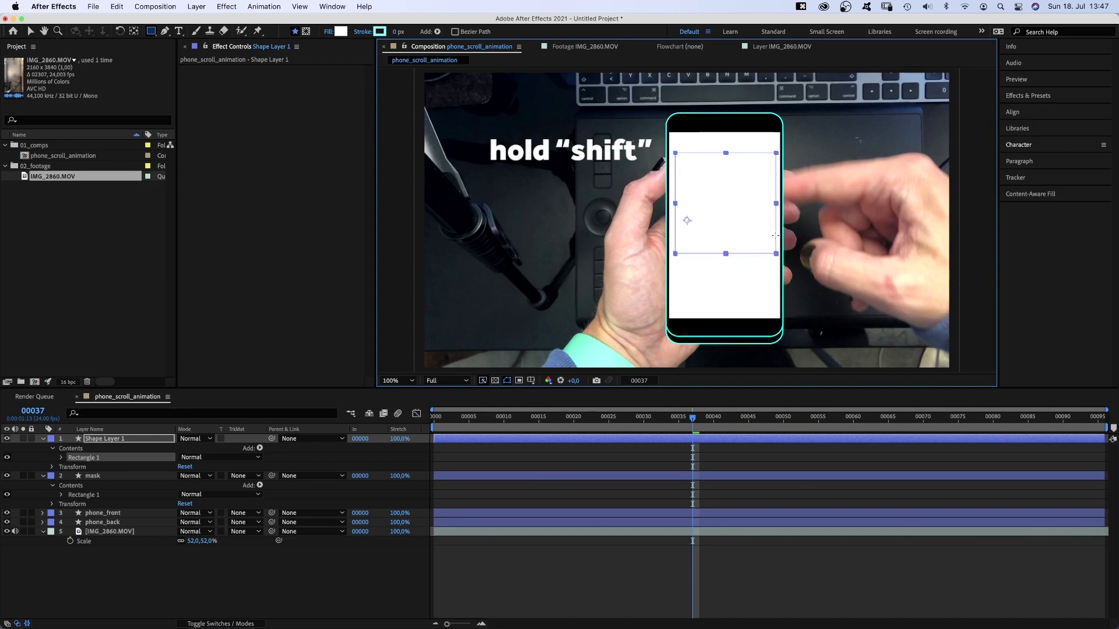
{"action": "key", "text": "v"}
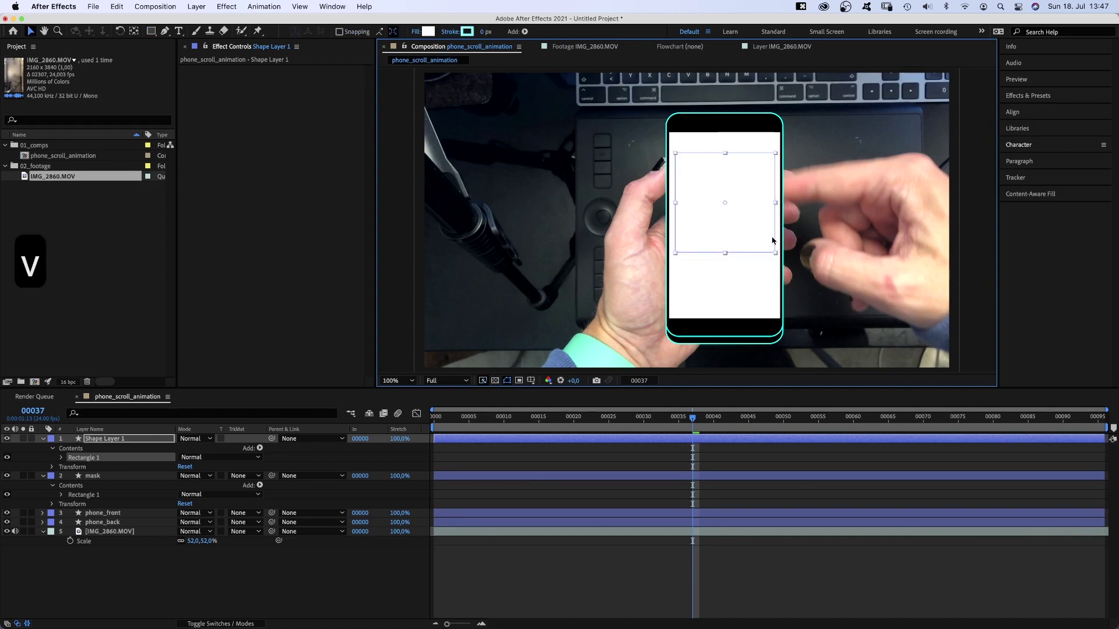
{"action": "left_click", "coordinate": [416, 34]}
{"action": "left_click", "coordinate": [494, 251]}
{"action": "left_click", "coordinate": [580, 314]}
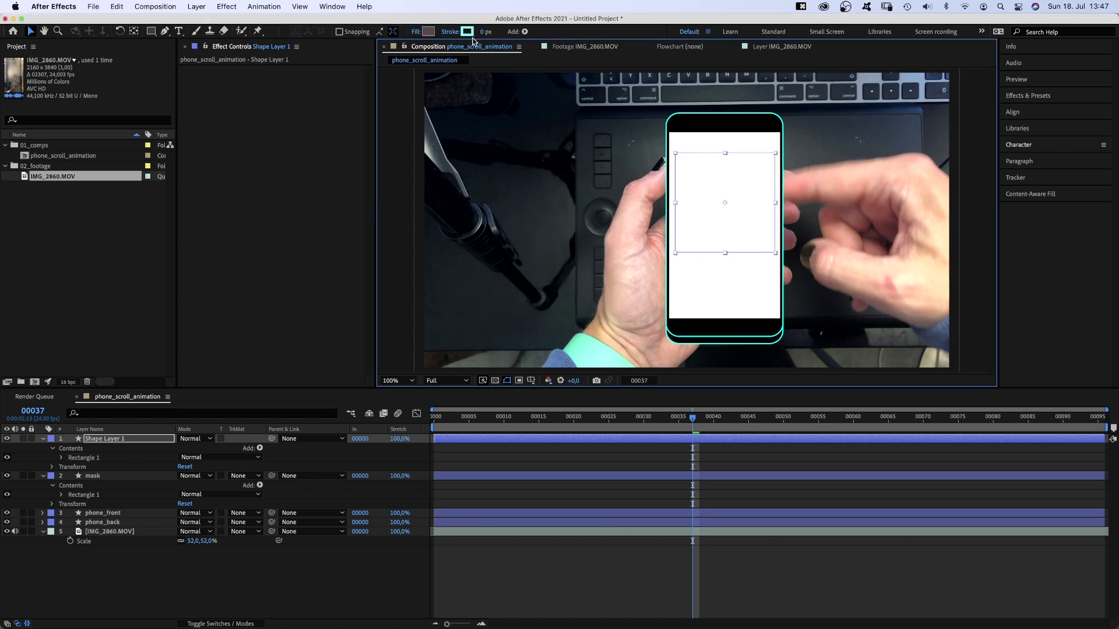
{"action": "left_click", "coordinate": [480, 32]}
{"action": "type", "text": "4"}
{"action": "key", "text": "Return"}
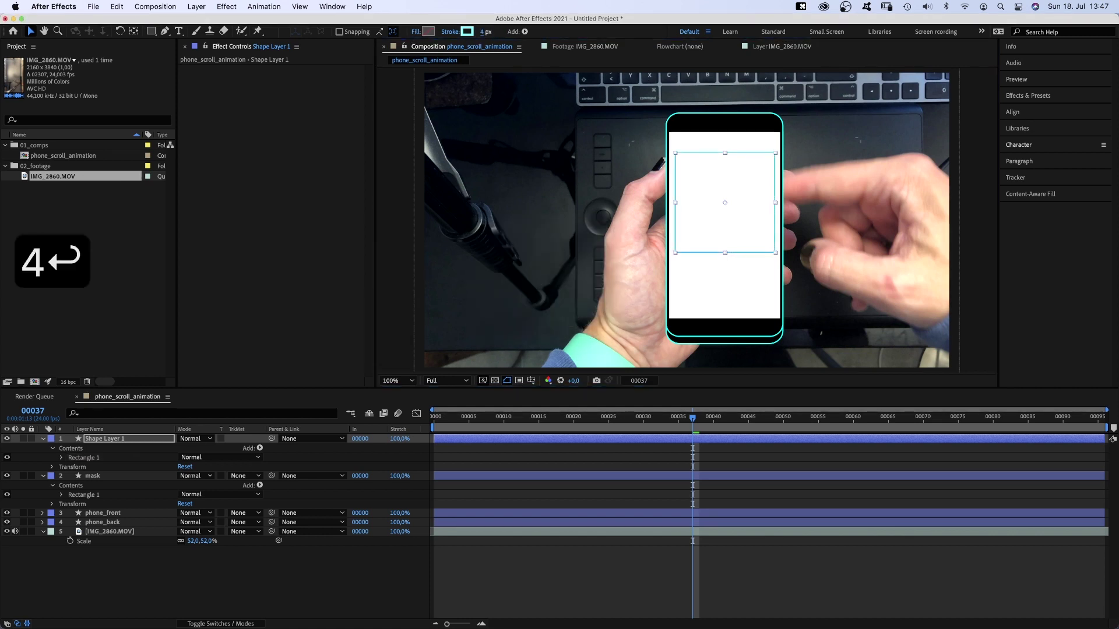
Step: Rename the square's shape layer post
{"action": "left_click", "coordinate": [98, 439]}
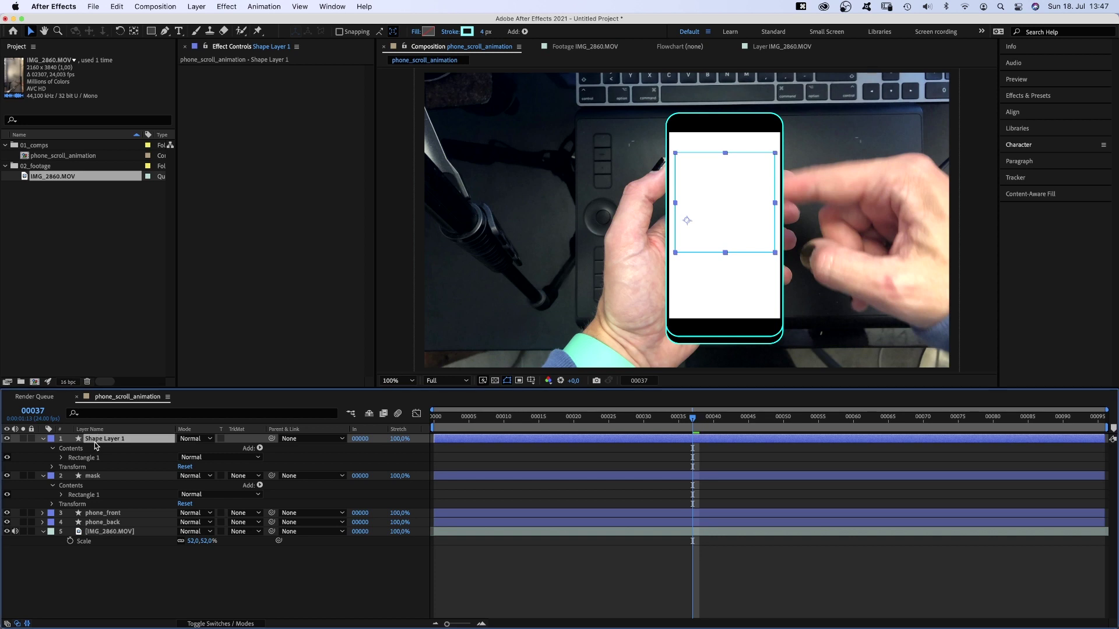
{"action": "key", "text": "Return"}
{"action": "type", "text": "post"}
{"action": "key", "text": "Return"}
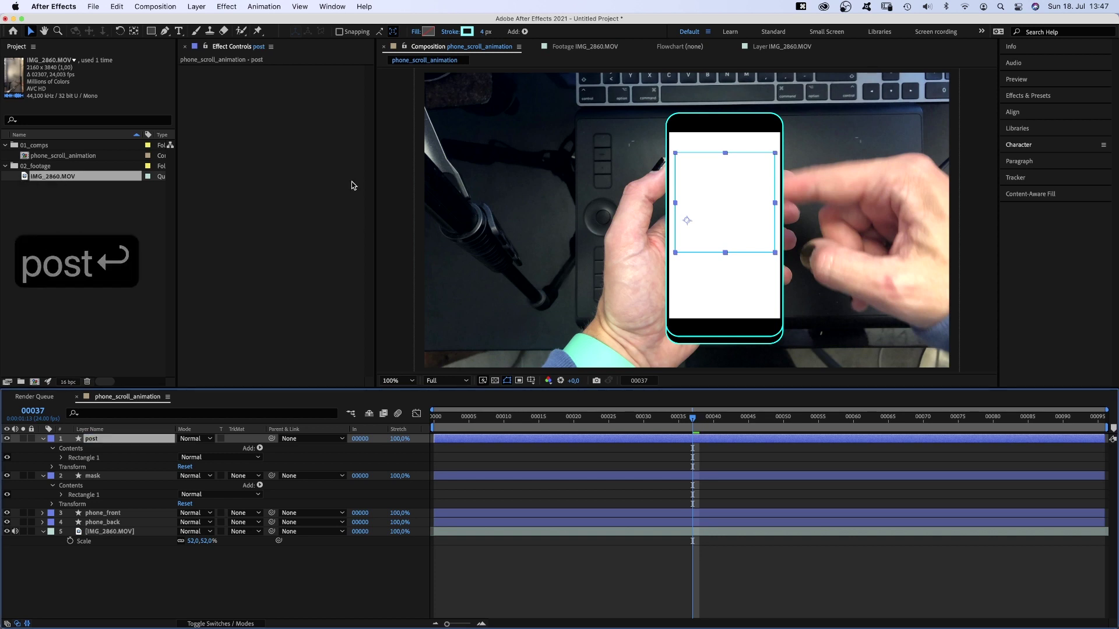
Step: Draw a small circle inside the post layer, at the upper left corner of the square, for a profile picture
{"action": "left_click_drag", "start_coordinate": [151, 31], "coordinate": [184, 56]}
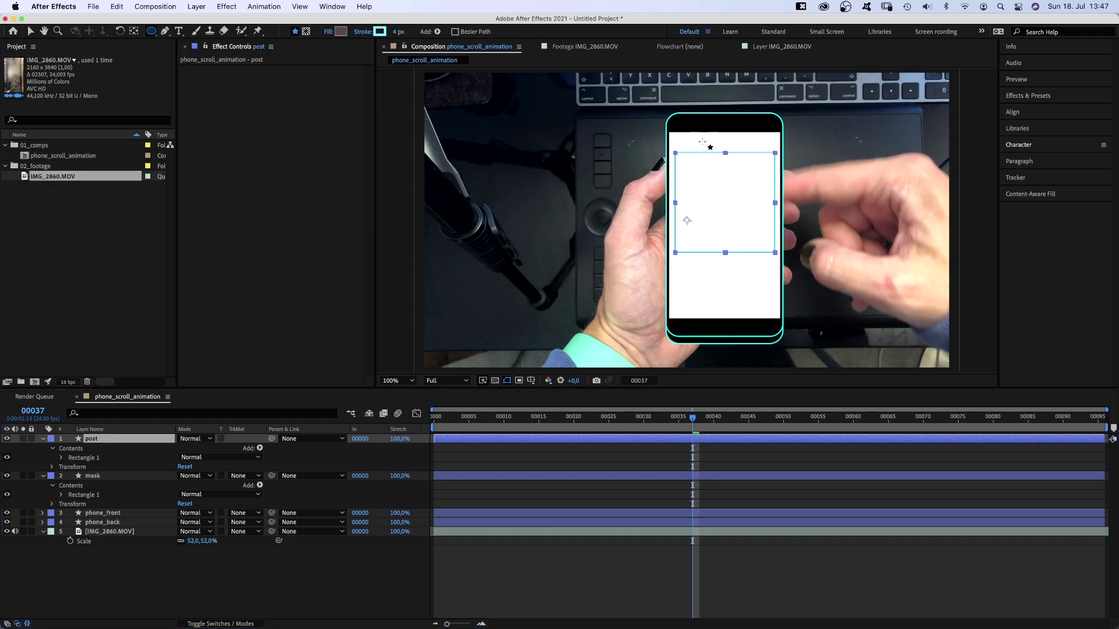
{"action": "left_click_drag", "start_coordinate": [677, 138], "coordinate": [693, 149]}
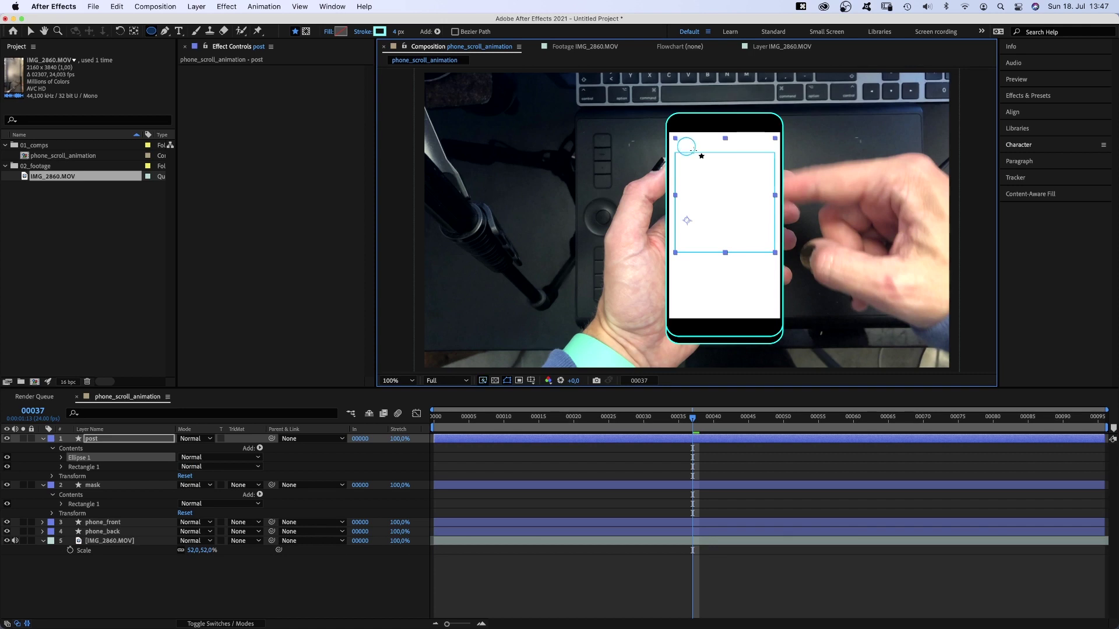
{"action": "key", "text": "v"}
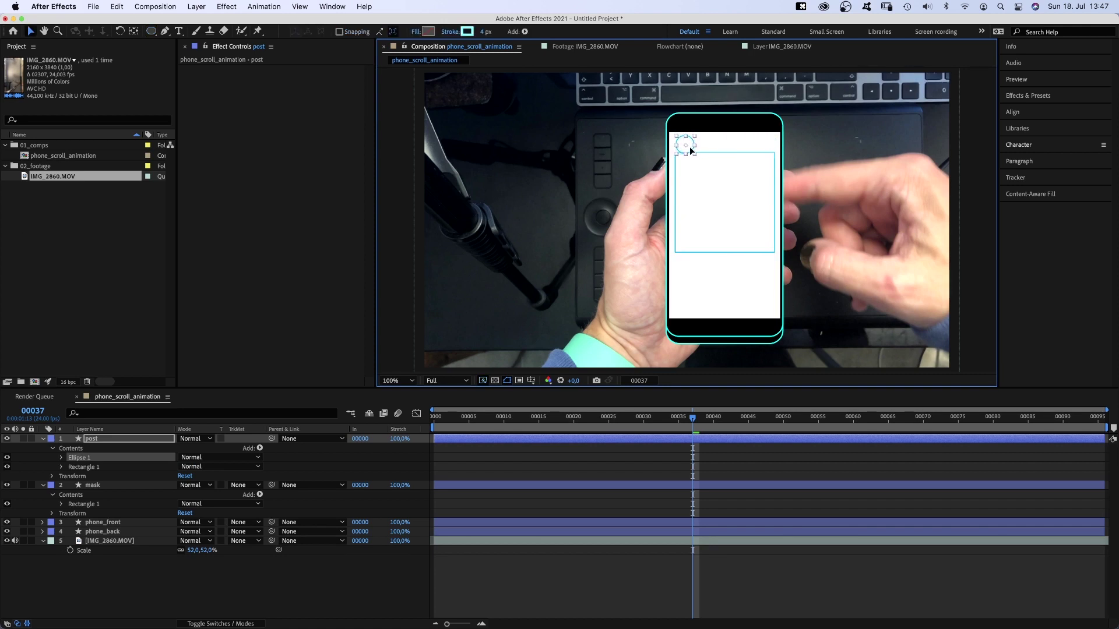
Step: Move the post's square slightly down to clear the circle, and nudge the circle down a little
{"action": "left_click", "coordinate": [89, 468]}
{"action": "left_click_drag", "start_coordinate": [727, 202], "coordinate": [725, 209]}
{"action": "left_click", "coordinate": [688, 147]}
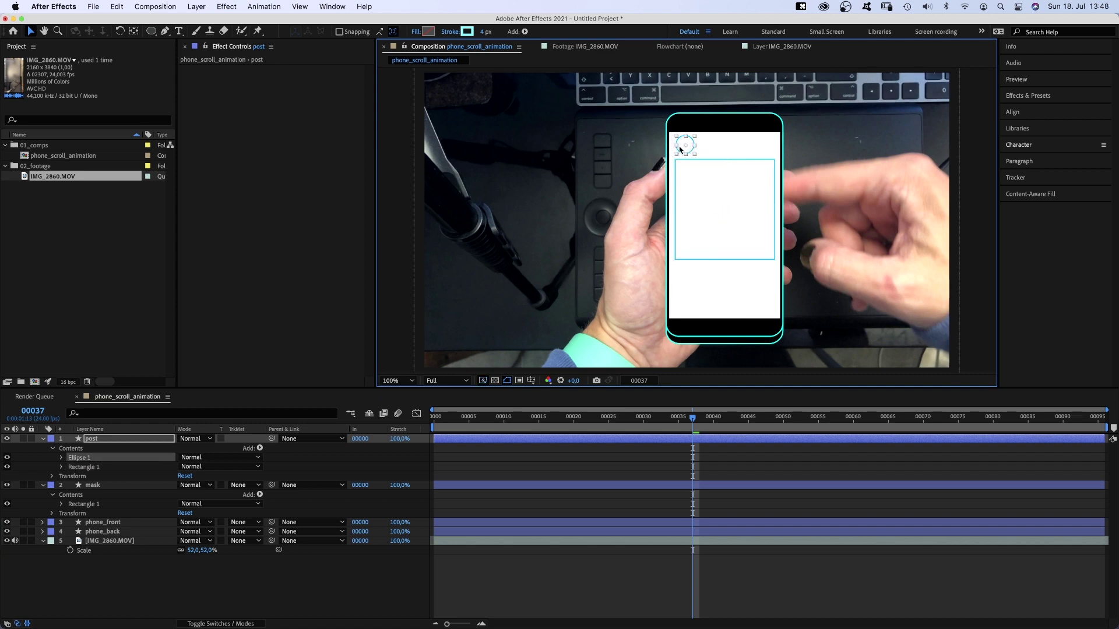
{"action": "key", "text": "Down"}
{"action": "key", "text": "Down"}
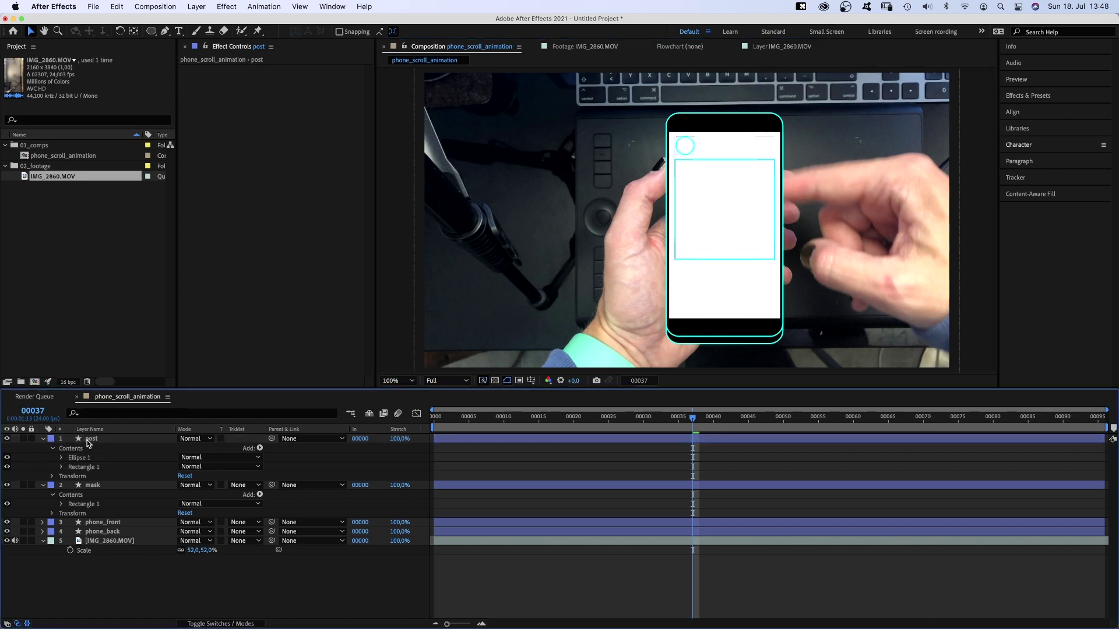
Step: Draw two horizontal lines beside the circle in the post layer with the Pen tool, the lower one shorter
{"action": "key", "text": "g"}
{"action": "left_click", "coordinate": [702, 142]}
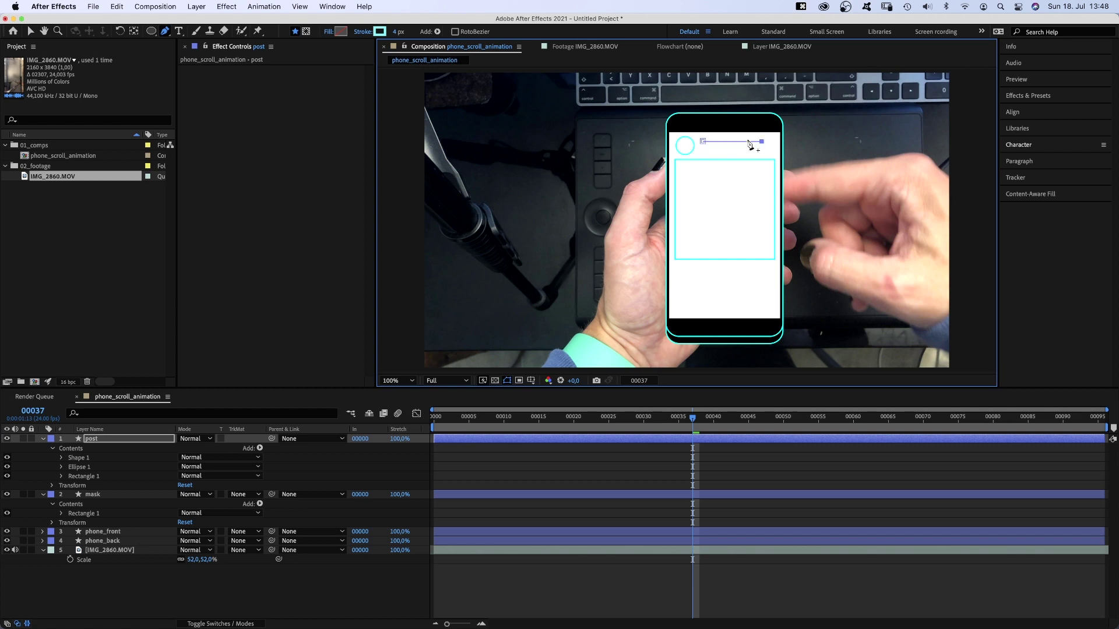
{"action": "left_click", "coordinate": [44, 466]}
{"action": "left_click", "coordinate": [87, 441]}
{"action": "left_click", "coordinate": [702, 150]}
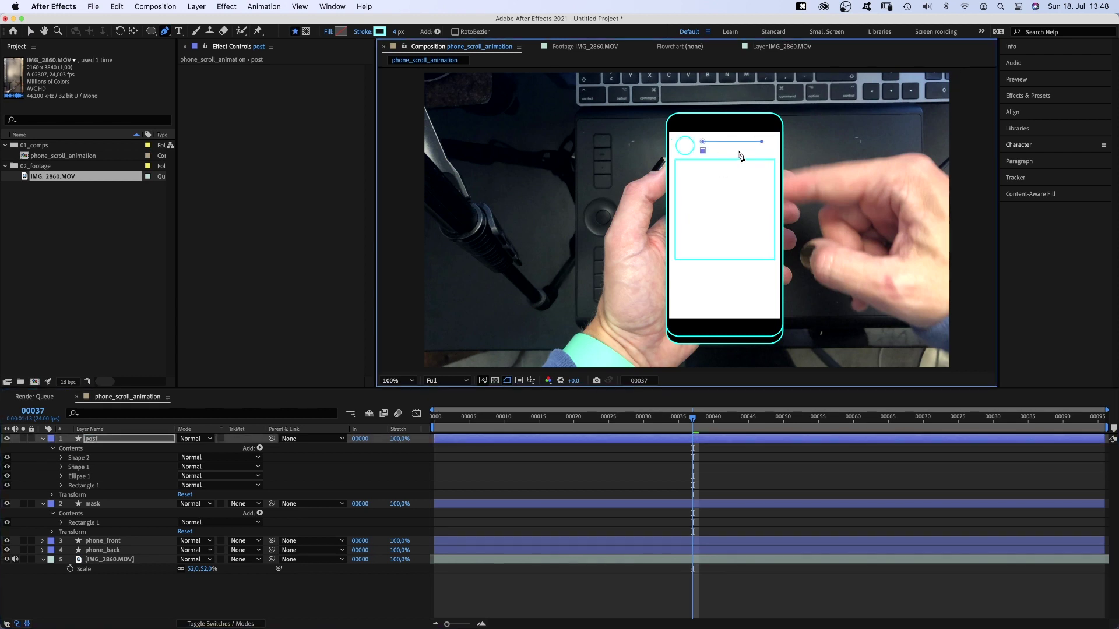
{"action": "left_click", "coordinate": [39, 472]}
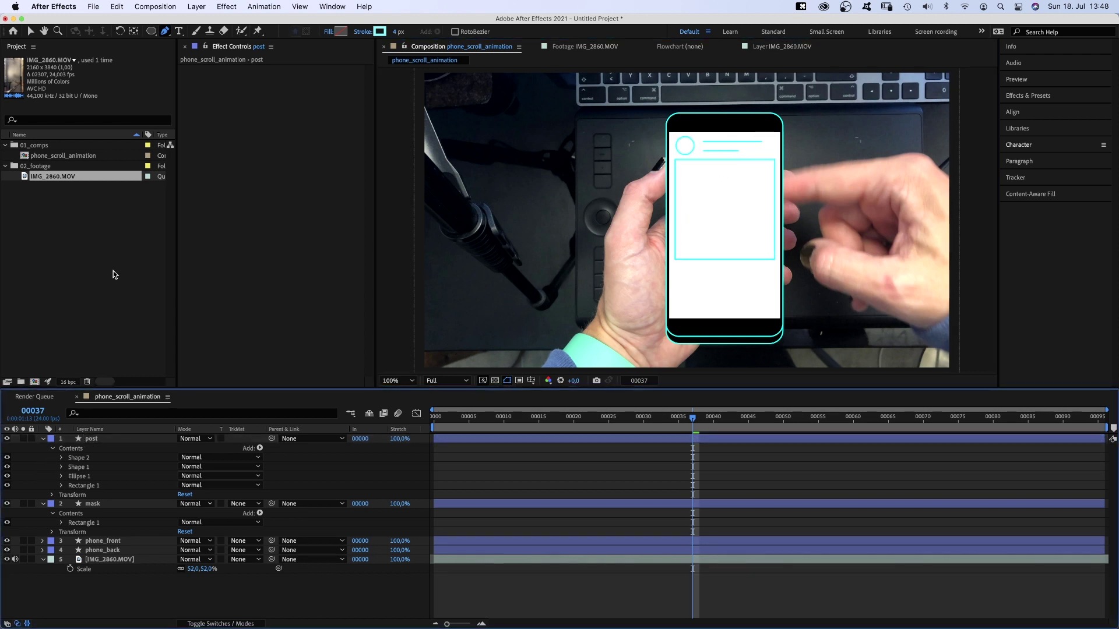
Step: Draw a small square just below the lower left corner of the post's large square as an icon
{"action": "left_click_drag", "start_coordinate": [153, 35], "coordinate": [193, 32]}
{"action": "left_click_drag", "start_coordinate": [675, 266], "coordinate": [678, 269]}
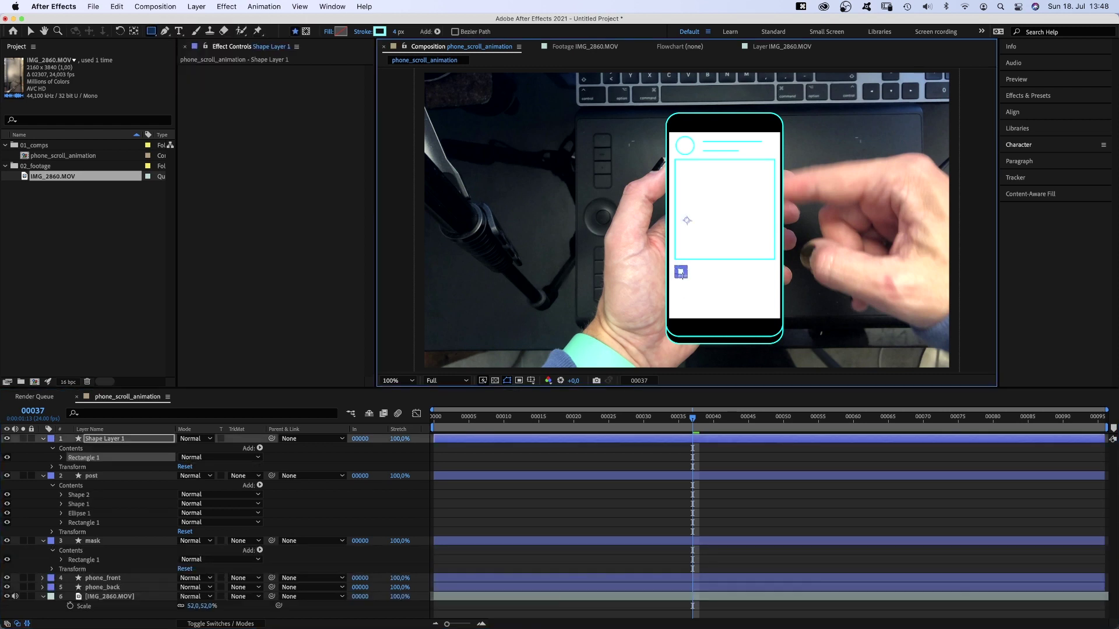
{"action": "key", "text": "v"}
{"action": "left_click", "coordinate": [43, 459]}
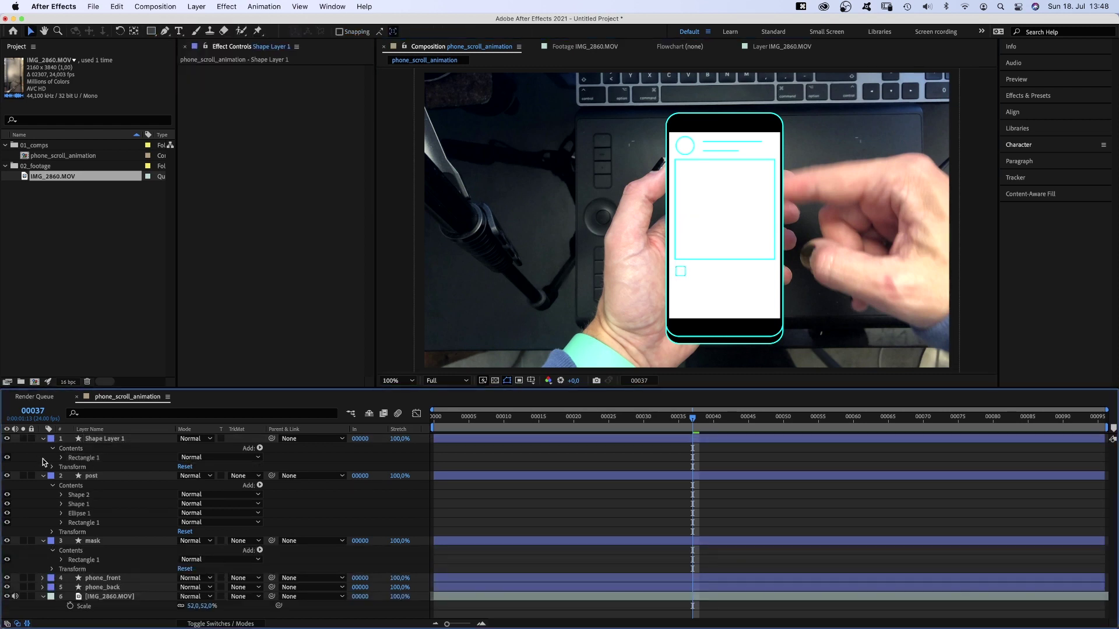
Step: Copy the small square's rectangle into the post layer and delete the extra Shape Layer 1
{"action": "left_click", "coordinate": [84, 458]}
{"action": "key", "text": "super+c"}
{"action": "left_click", "coordinate": [92, 476]}
{"action": "key", "text": "super+v"}
{"action": "left_click", "coordinate": [92, 442]}
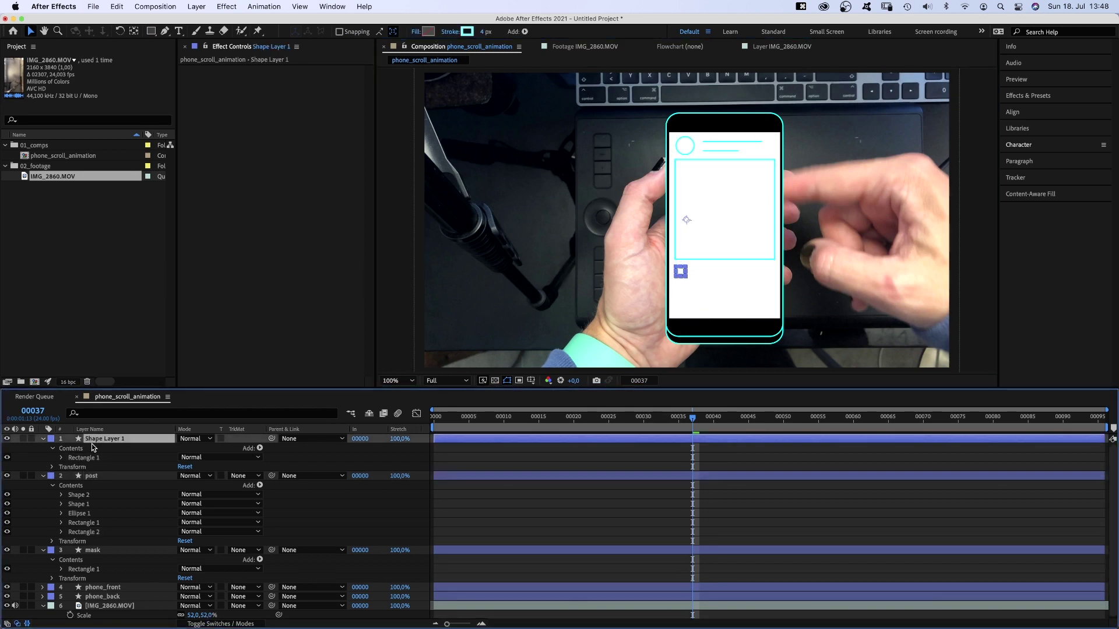
{"action": "key", "text": "BackSpace"}
Step: Duplicate the small square within the post layer and place the copy directly to its right
{"action": "left_click", "coordinate": [82, 495]}
{"action": "key", "text": "super+d"}
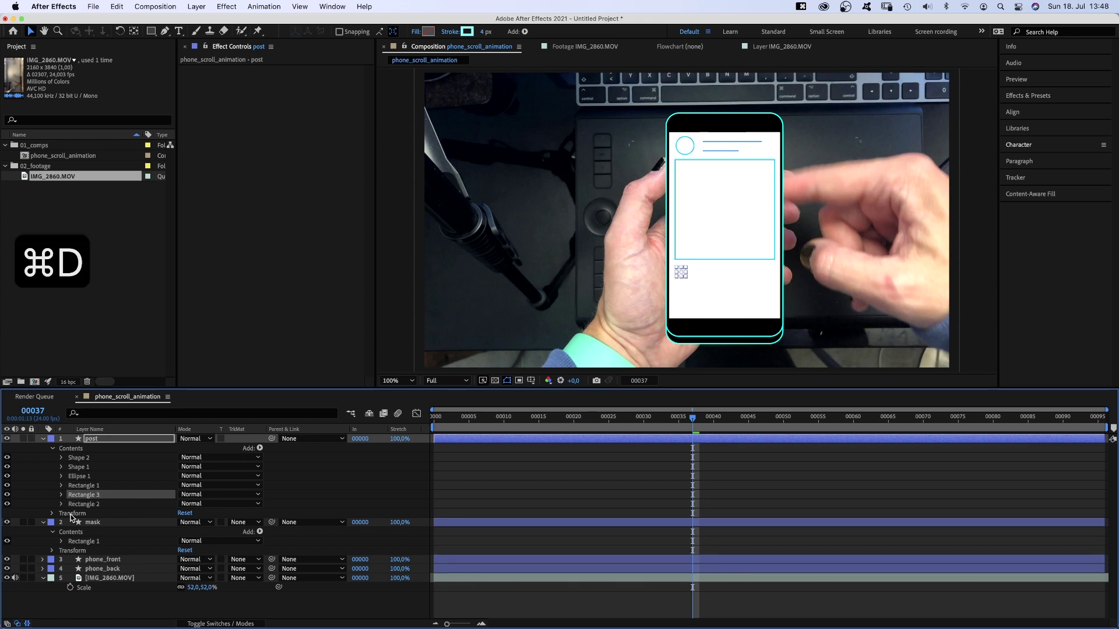
{"action": "left_click_drag", "start_coordinate": [681, 273], "coordinate": [694, 275]}
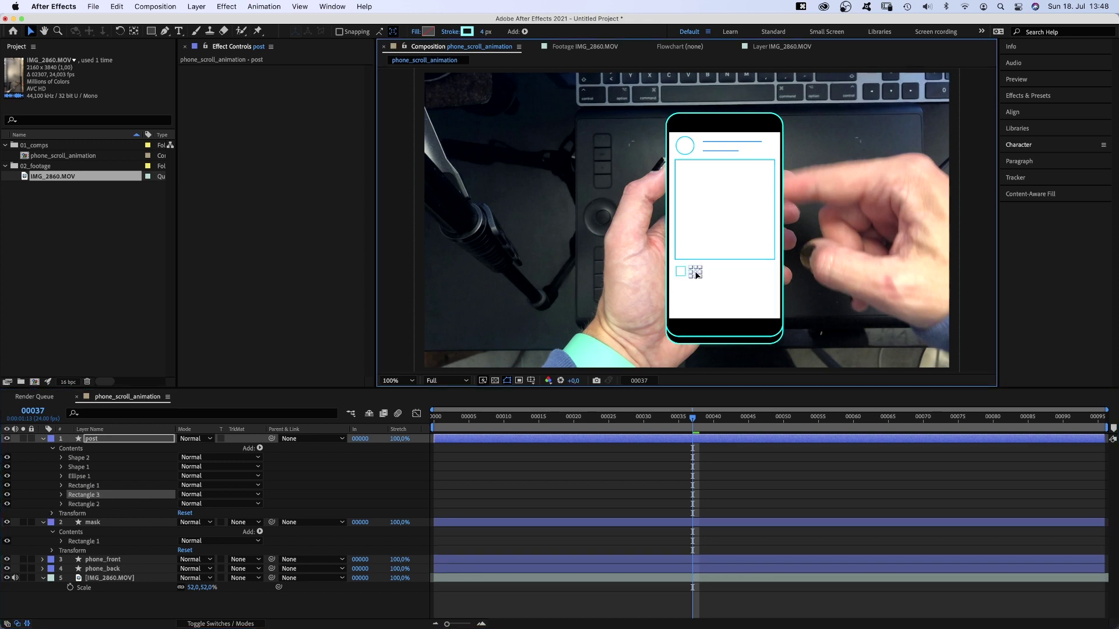
Step: Draw a small circle in the post layer at the right end of the row with the two small squares
{"action": "left_click_drag", "start_coordinate": [151, 32], "coordinate": [186, 58]}
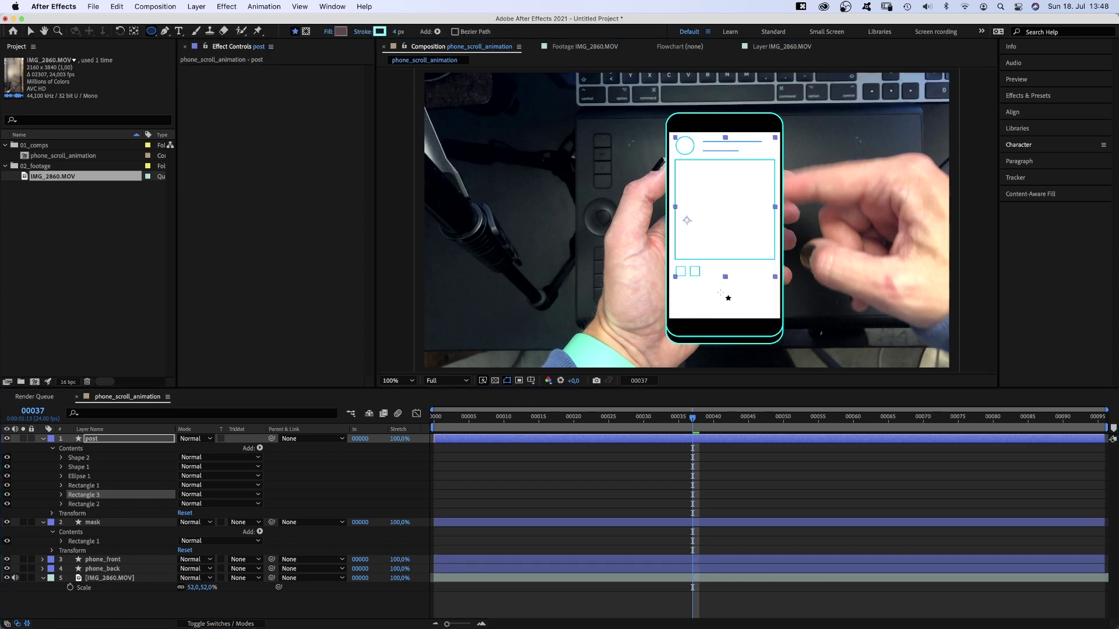
{"action": "mouse_move", "coordinate": [705, 268]}
{"action": "left_mouse_down"}
{"action": "mouse_move", "coordinate": [716, 278]}
{"action": "mouse_move", "coordinate": [765, 271]}
{"action": "left_mouse_up"}
{"action": "key", "text": "v"}
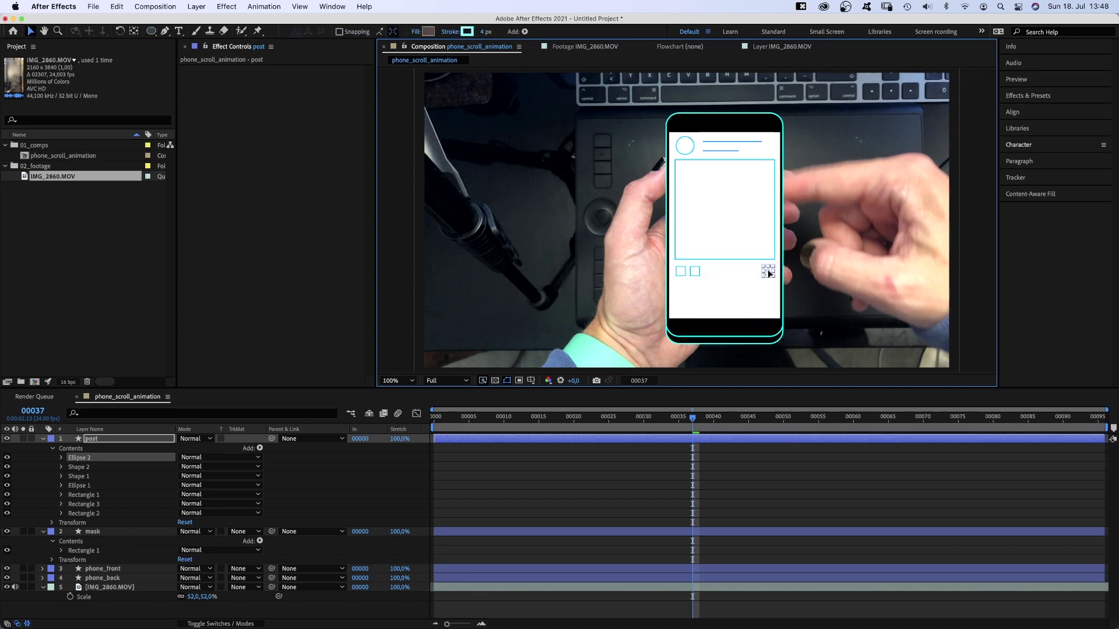
Step: Draw two horizontal text lines below the icon row in the post layer with the Pen tool, the lower one longer
{"action": "left_click", "coordinate": [91, 430]}
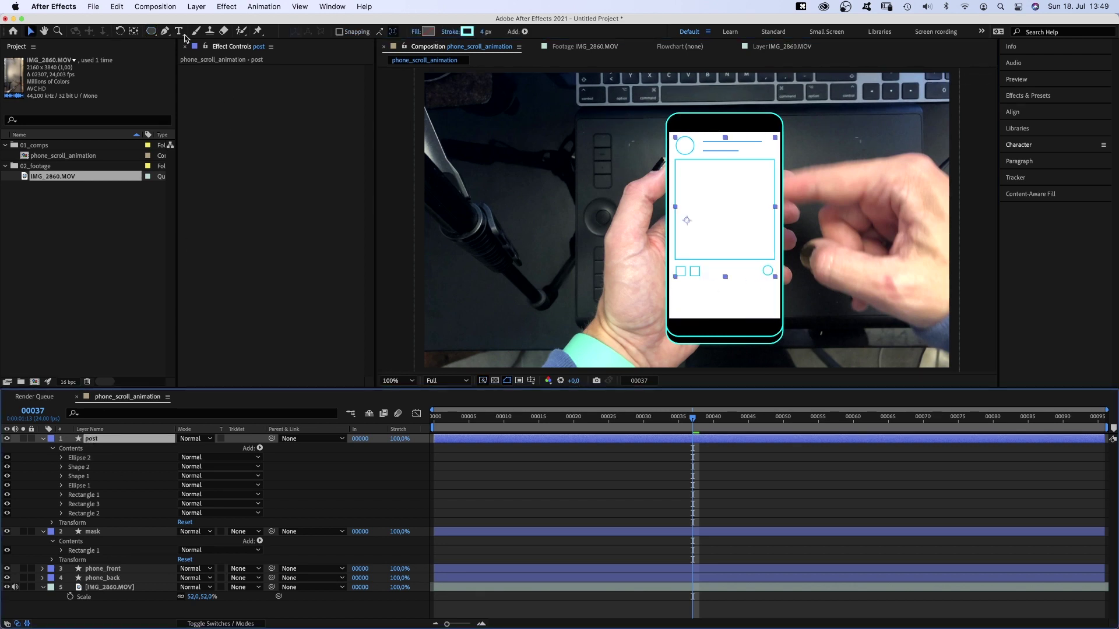
{"action": "key", "text": "g"}
{"action": "left_click", "coordinate": [675, 287]}
{"action": "left_click", "coordinate": [735, 286]}
{"action": "left_click", "coordinate": [676, 299]}
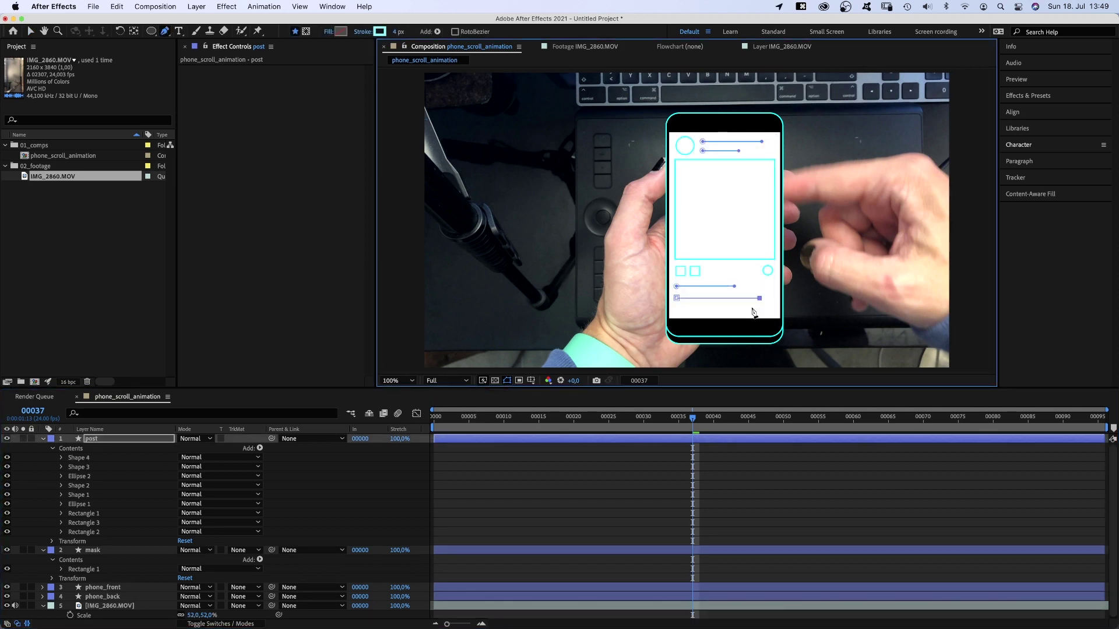
{"action": "key", "text": "v"}
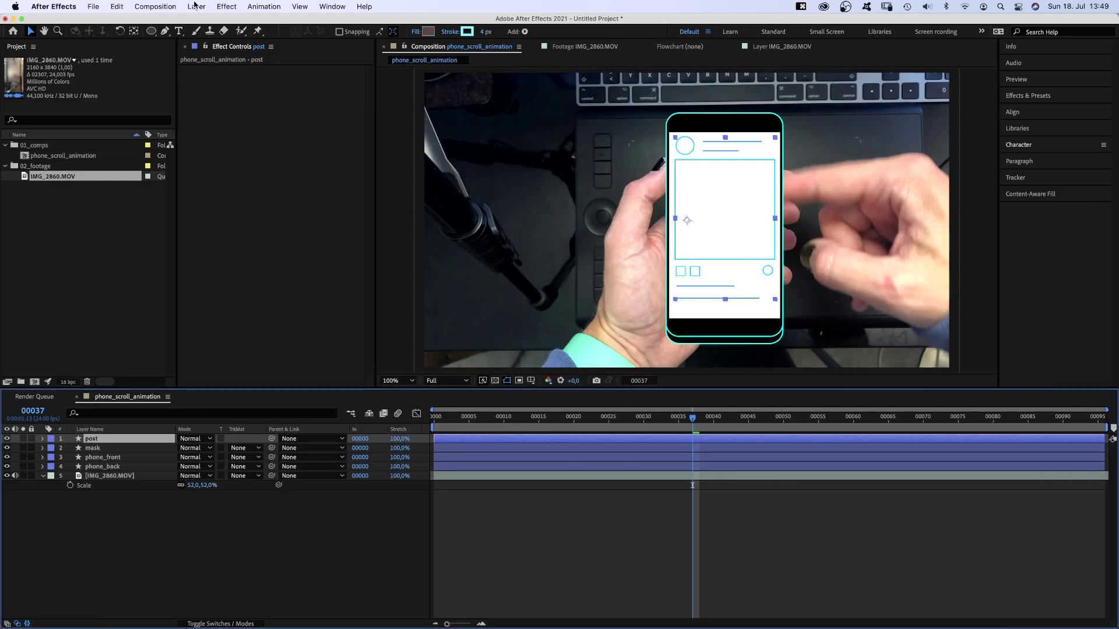
Step: Pre-compose the post layer into a new composition named pre-post
{"action": "left_click", "coordinate": [196, 7]}
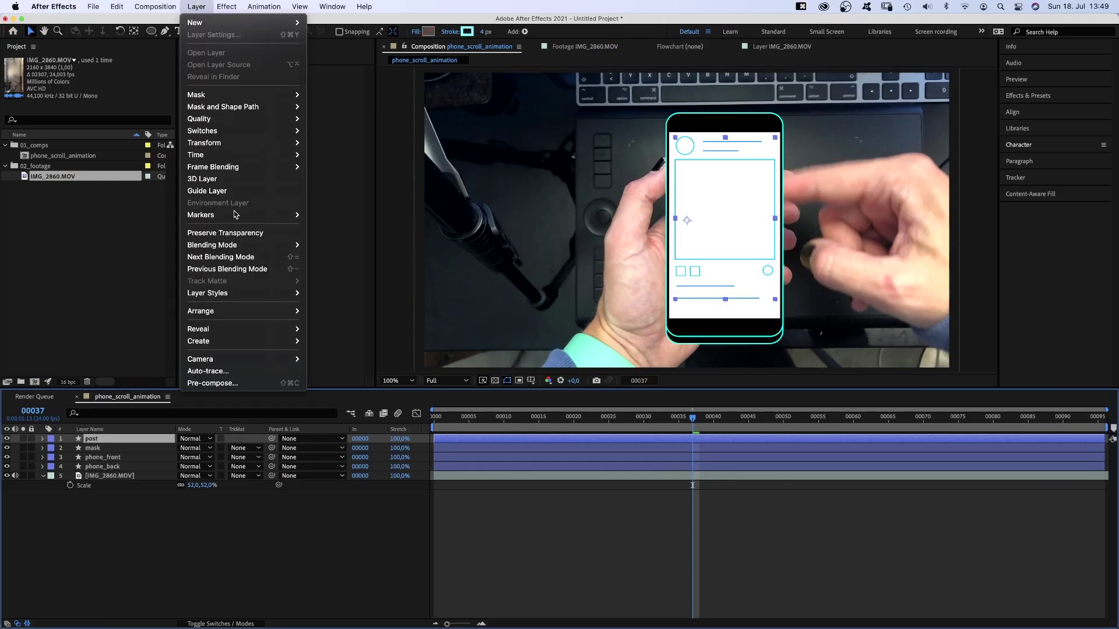
{"action": "left_click", "coordinate": [266, 383]}
{"action": "type", "text": "pre-post"}
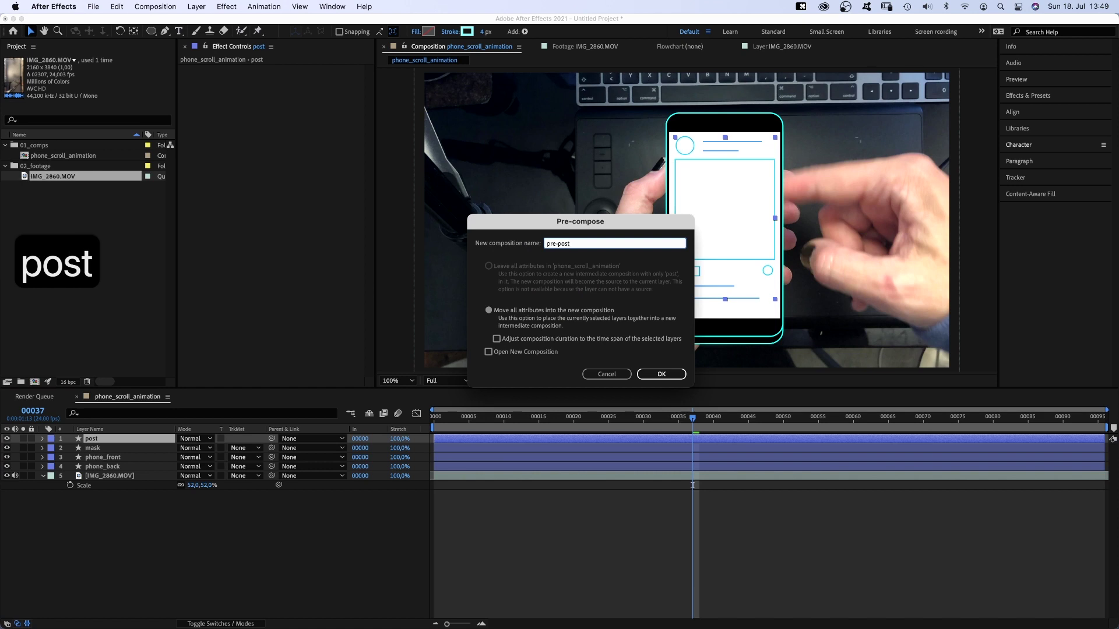
{"action": "key", "text": "Return"}
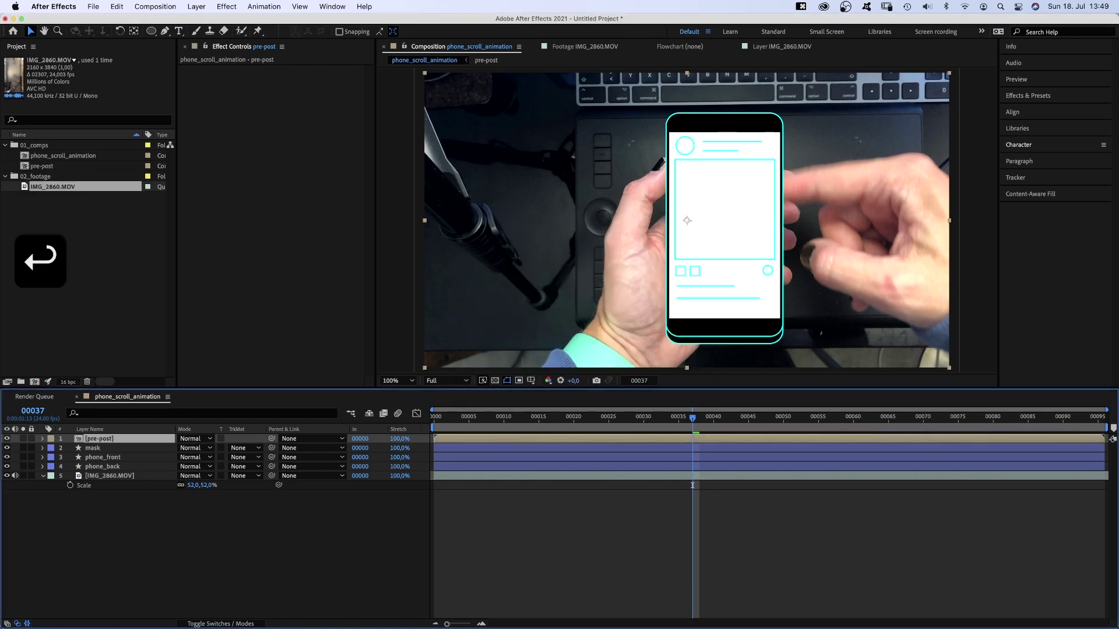
Step: Open the pre-post composition and set its height to 800 px
{"action": "double_click", "coordinate": [96, 441]}
{"action": "left_click", "coordinate": [91, 438]}
{"action": "key", "text": "super+k"}
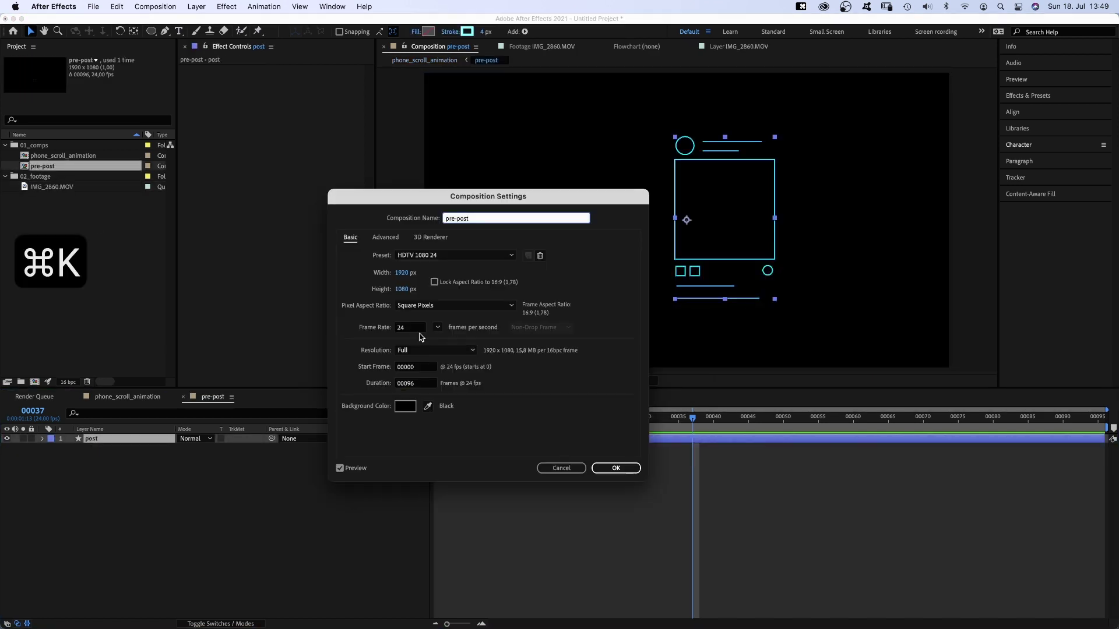
{"action": "left_click", "coordinate": [405, 290]}
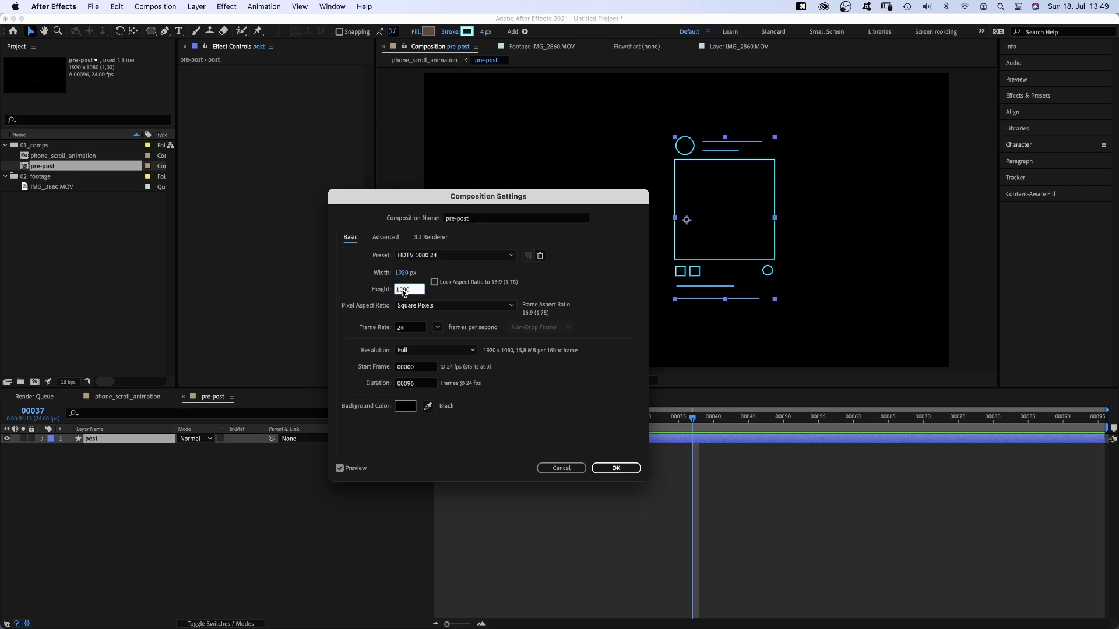
{"action": "type", "text": "800"}
{"action": "key", "text": "Return"}
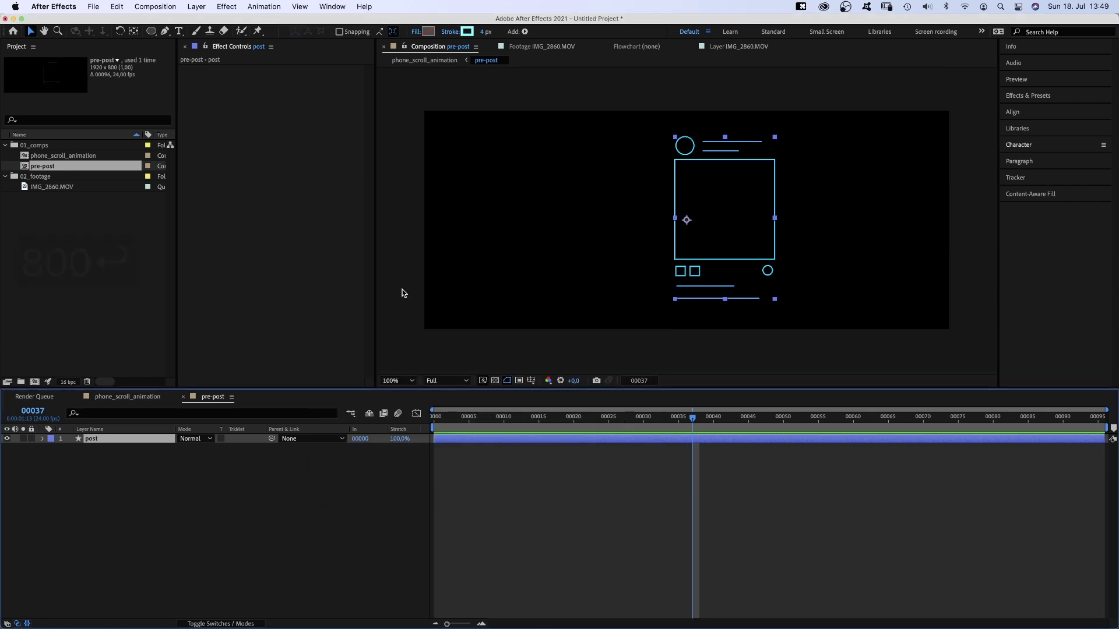
Step: Set the pre-post composition's width to 600 px and move the post left to the middle of the frame
{"action": "key", "text": "cmd+k"}
{"action": "left_click", "coordinate": [401, 274]}
{"action": "type", "text": "600"}
{"action": "key", "text": "Return"}
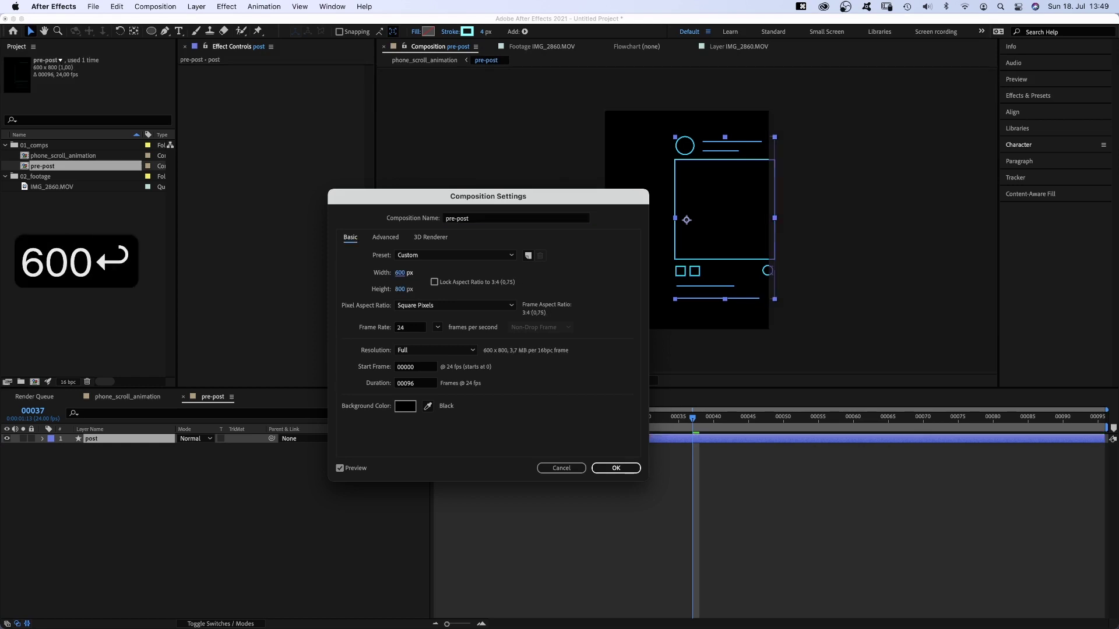
{"action": "left_click_drag", "start_coordinate": [731, 205], "coordinate": [695, 215]}
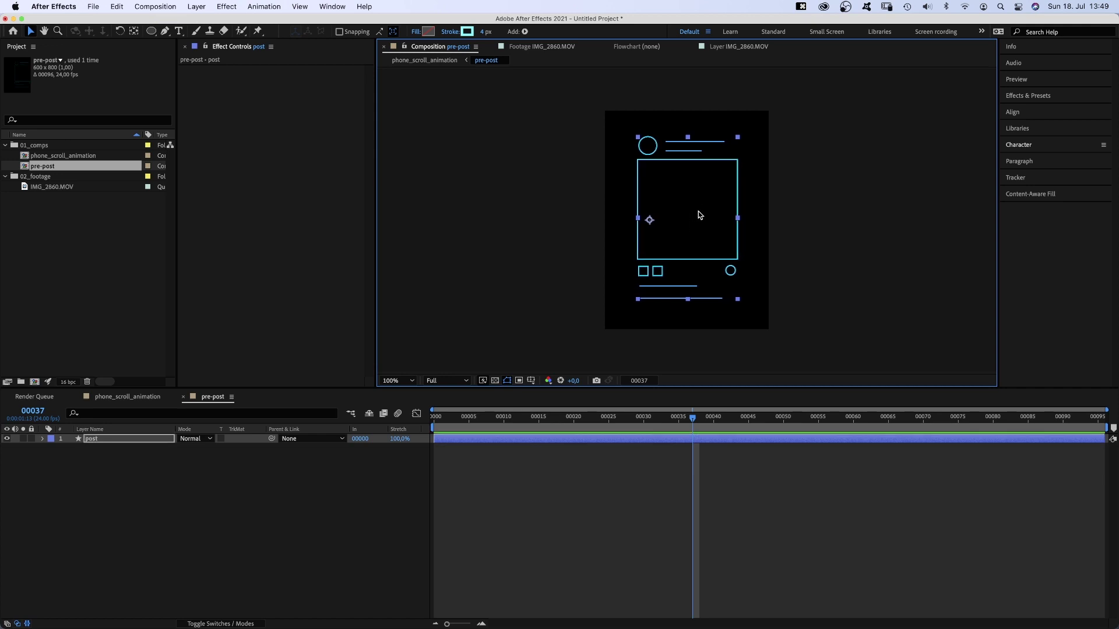
Step: Reduce the pre-post composition to a height of 700 px and a width of 500 px
{"action": "key", "text": "super+k"}
{"action": "left_click", "coordinate": [401, 290]}
{"action": "type", "text": "700"}
{"action": "key", "text": "Return"}
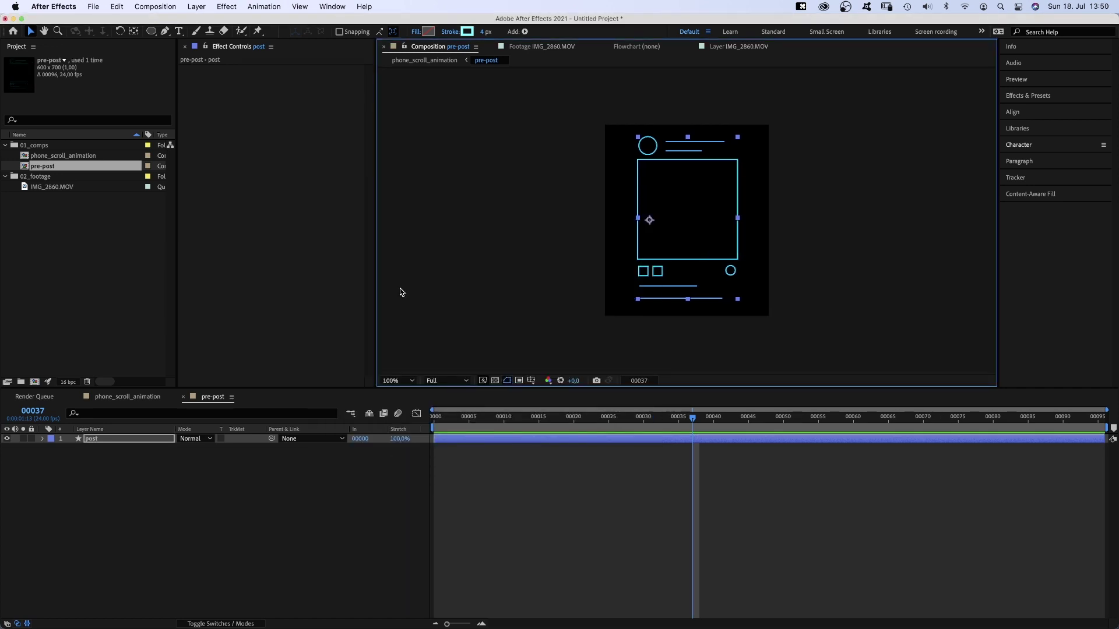
{"action": "key", "text": "super+k"}
{"action": "left_click", "coordinate": [400, 274]}
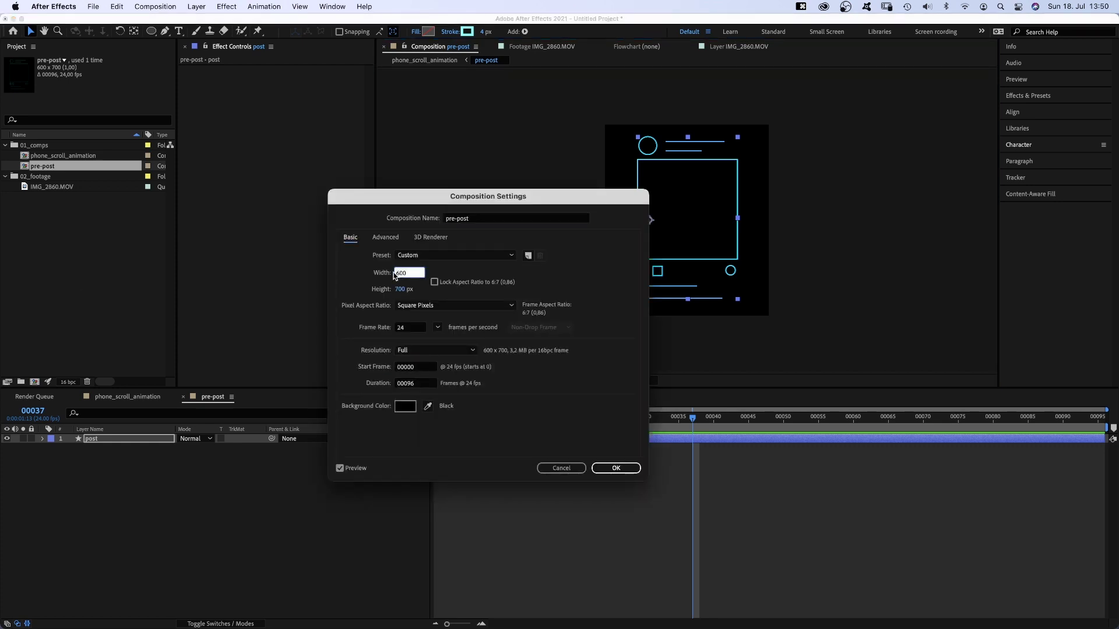
{"action": "type", "text": "500"}
{"action": "key", "text": "Return"}
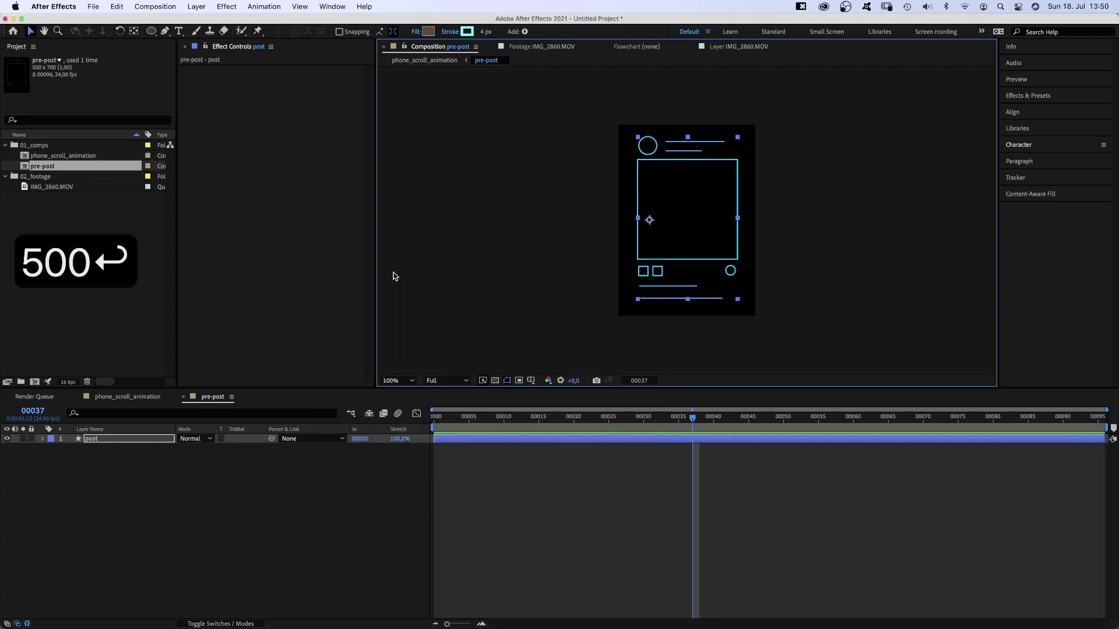
Step: Return to the phone_scroll_animation composition and move the pre-post layer right onto the phone's white screen
{"action": "double_click", "coordinate": [54, 156]}
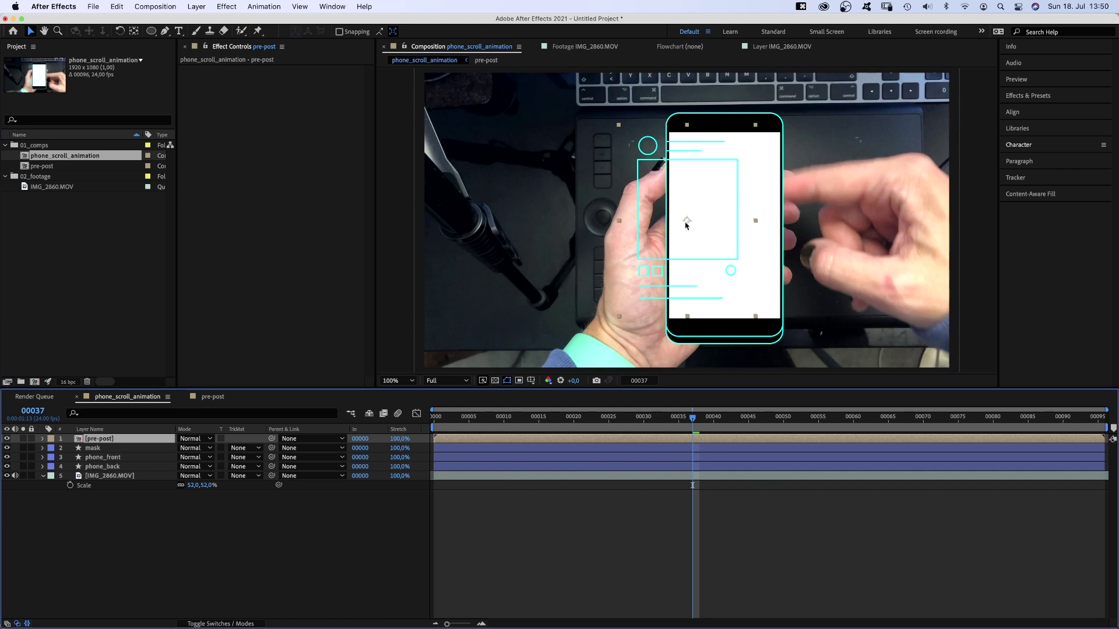
{"action": "left_click_drag", "start_coordinate": [686, 222], "coordinate": [723, 222]}
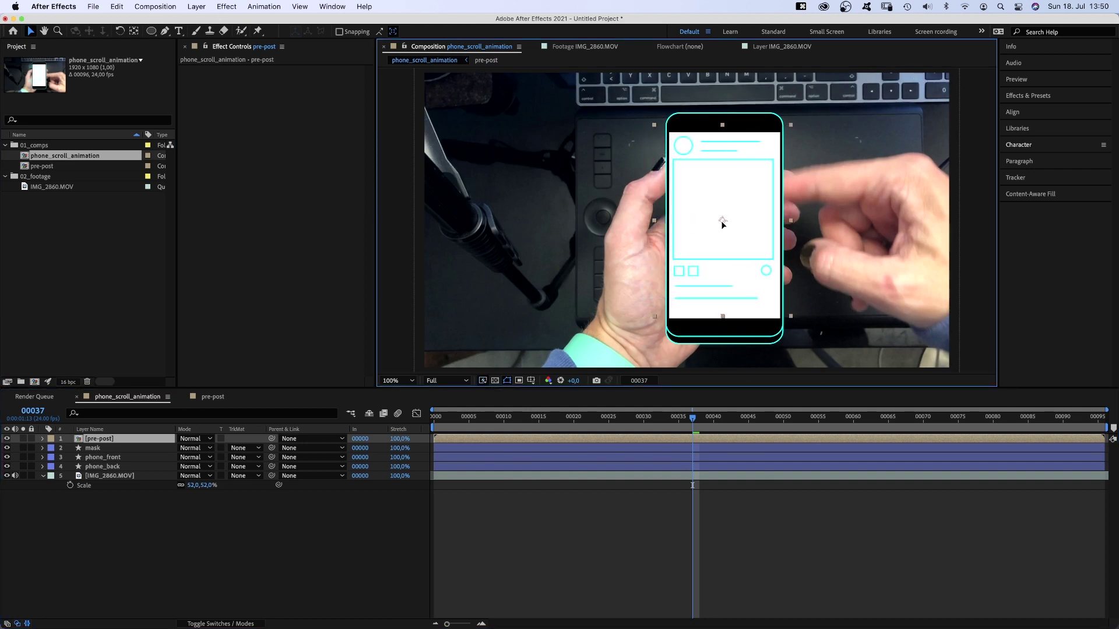
Step: Duplicate the pre-post layer and place the copy directly below the original
{"action": "key", "text": "super+d"}
{"action": "key", "text": "comma"}
{"action": "key", "text": "comma"}
{"action": "left_click_drag", "start_coordinate": [726, 363], "coordinate": [716, 298]}
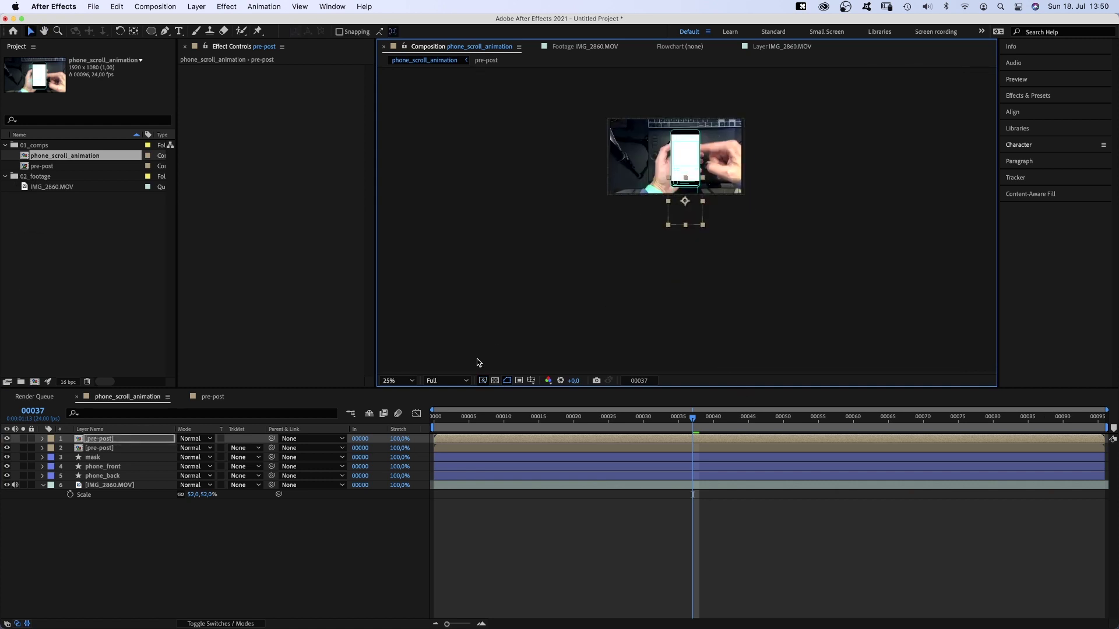
Step: Duplicate the pair of pre-post layers twice and stack the copies into one continuous vertical column of six posts
{"action": "left_click", "coordinate": [101, 448], "text": "shift"}
{"action": "left_click_drag", "start_coordinate": [687, 204], "coordinate": [687, 156]}
{"action": "key", "text": "super+d"}
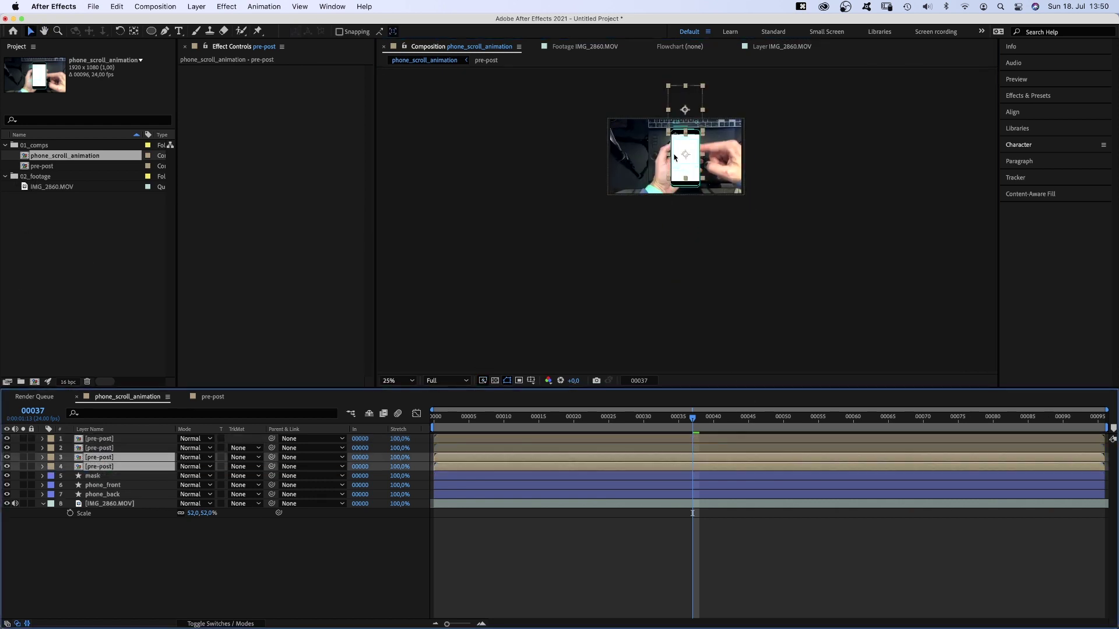
{"action": "key", "text": "period"}
{"action": "key", "text": "period"}
{"action": "scroll", "coordinate": [726, 353], "scroll_direction": "down", "scroll_amount": 3}
{"action": "key", "text": "super+d"}
{"action": "scroll", "coordinate": [717, 337], "scroll_direction": "down", "scroll_amount": 2}
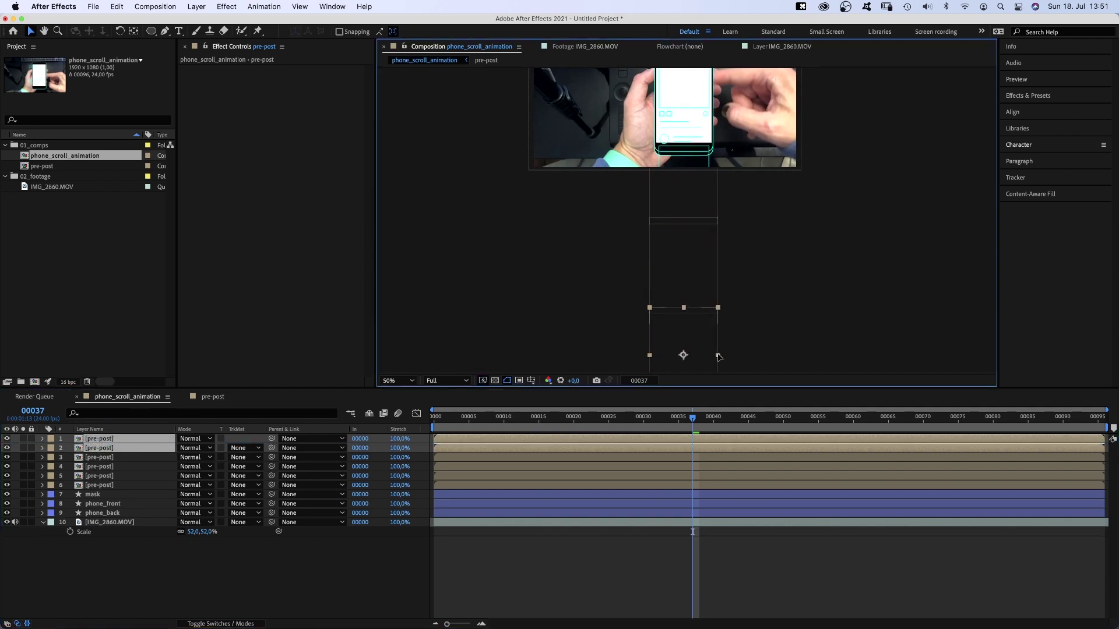
Step: Pre-compose all six pre-post layers into a new composition named pre-feed
{"action": "left_click", "coordinate": [101, 483]}
{"action": "left_click", "coordinate": [105, 441], "text": "shift"}
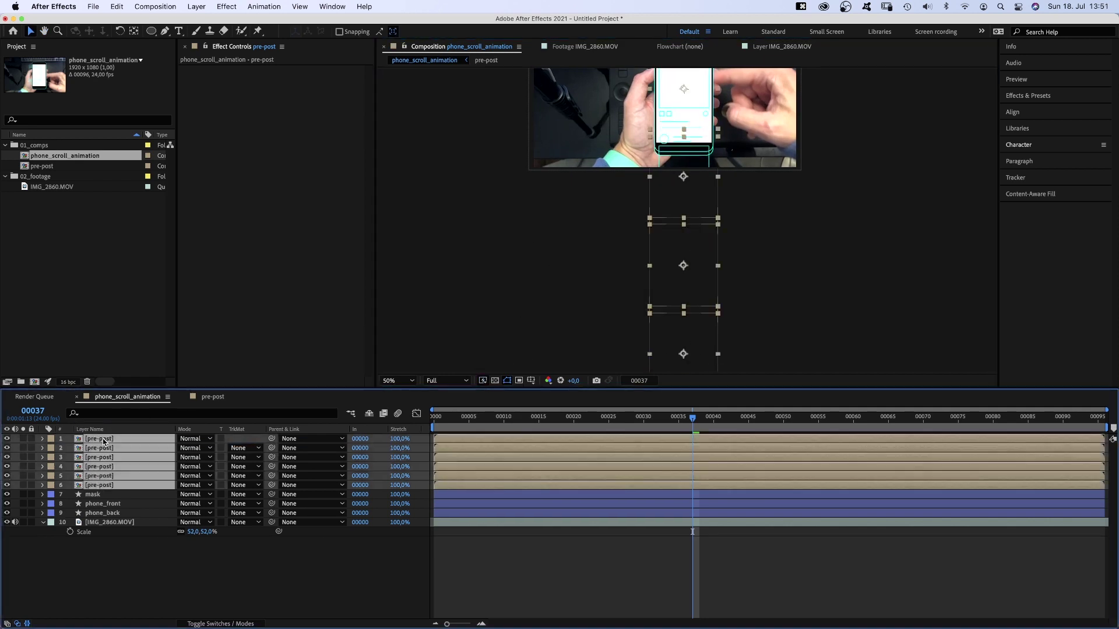
{"action": "key", "text": "space"}
{"action": "left_click_drag", "start_coordinate": [569, 200], "coordinate": [558, 317]}
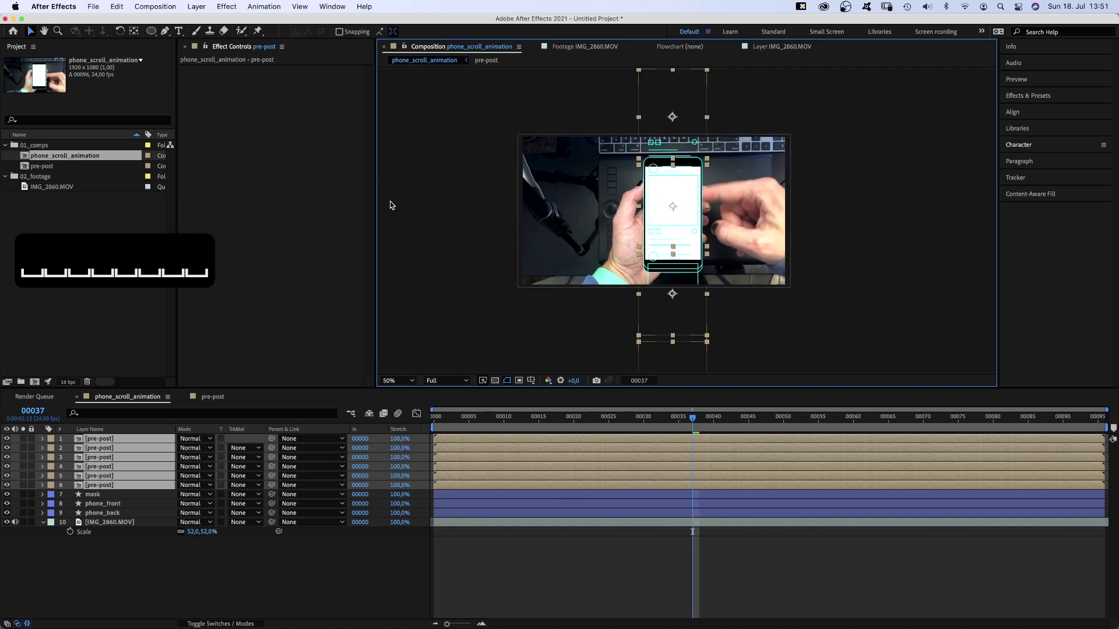
{"action": "left_click", "coordinate": [196, 7]}
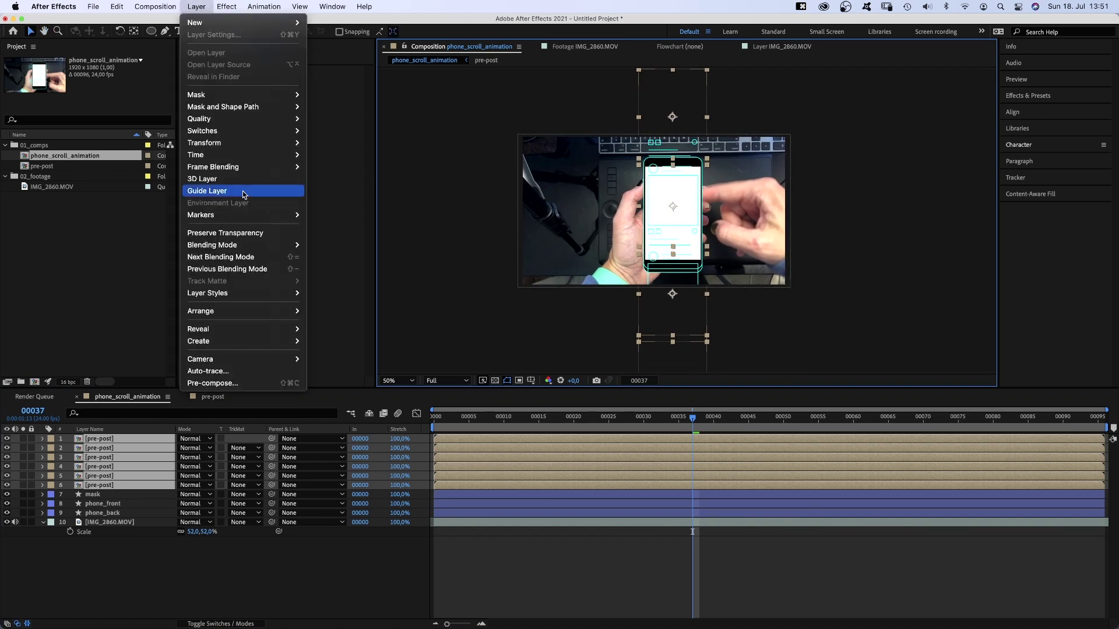
{"action": "left_click", "coordinate": [260, 385]}
{"action": "type", "text": "pre-feed"}
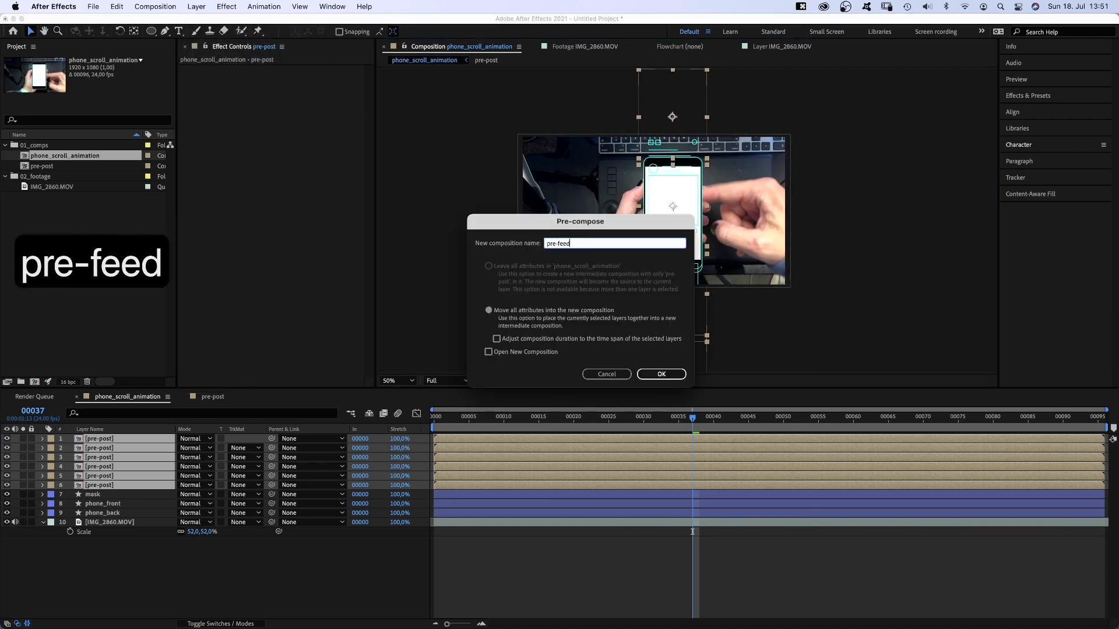
{"action": "key", "text": "Return"}
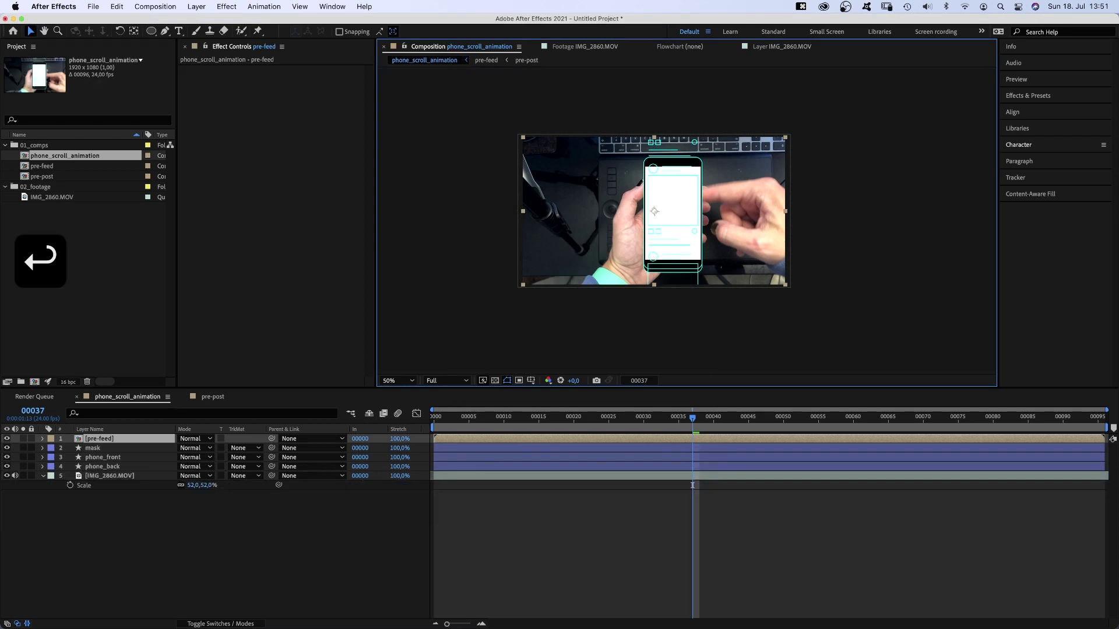
Step: Open the pre-feed composition and set its width to 600 px
{"action": "double_click", "coordinate": [99, 440]}
{"action": "key", "text": "super+k"}
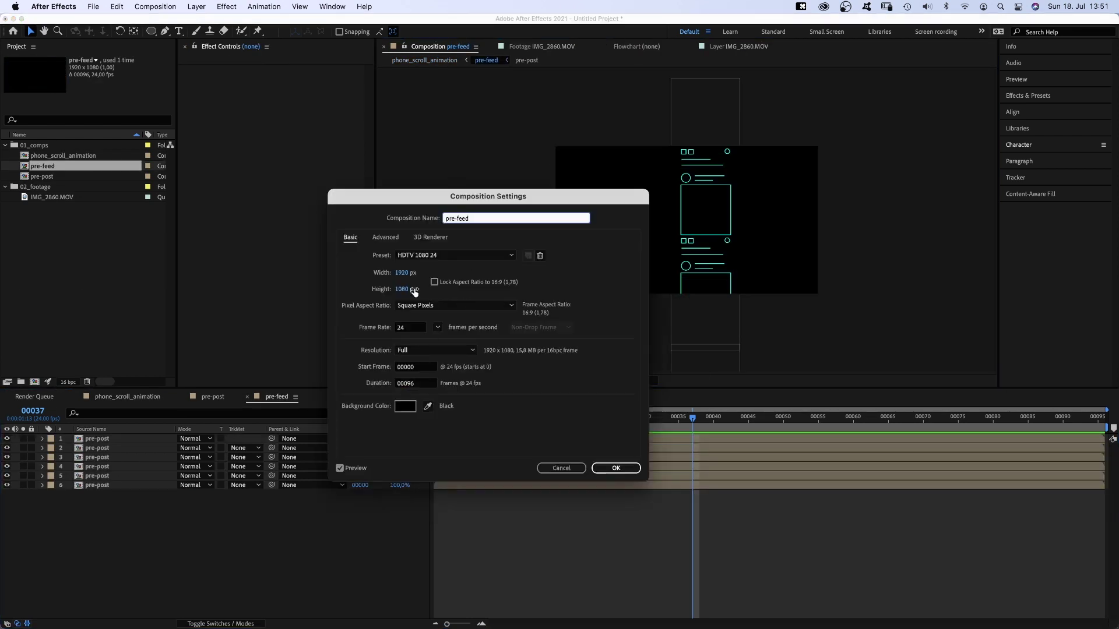
{"action": "left_click", "coordinate": [401, 273]}
{"action": "type", "text": "600"}
{"action": "key", "text": "Return"}
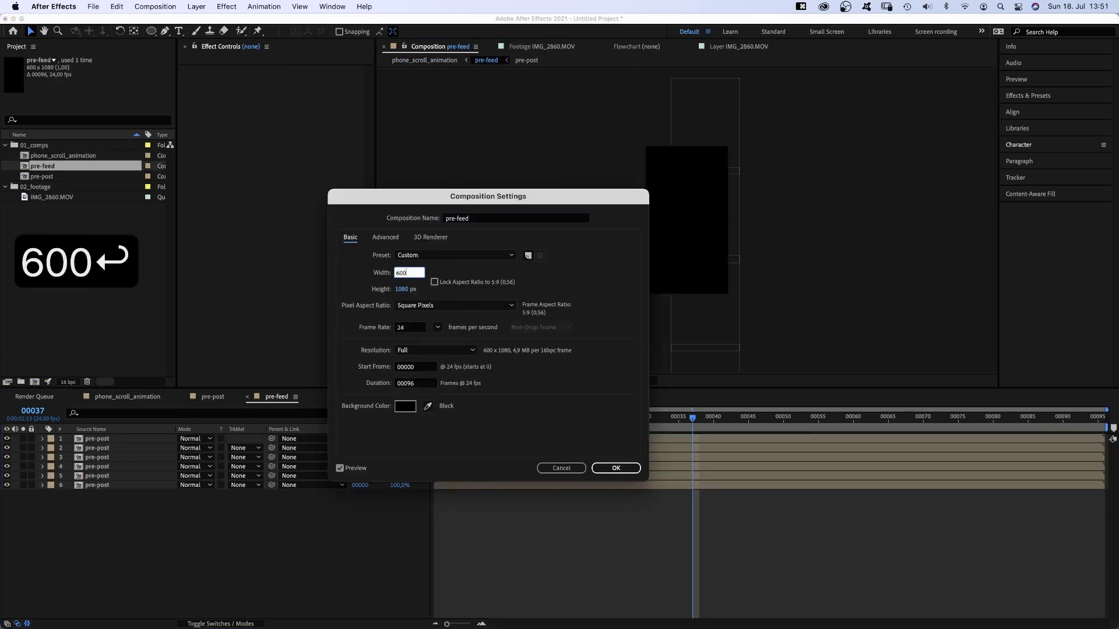
Step: Move all six pre-post layers left together to centre the column horizontally in the pre-feed frame
{"action": "left_click", "coordinate": [98, 438]}
{"action": "left_click", "coordinate": [96, 485], "text": "shift"}
{"action": "left_click_drag", "start_coordinate": [705, 214], "coordinate": [688, 218]}
Step: Set the pre-feed composition's height to 5000 px
{"action": "key", "text": "super+k"}
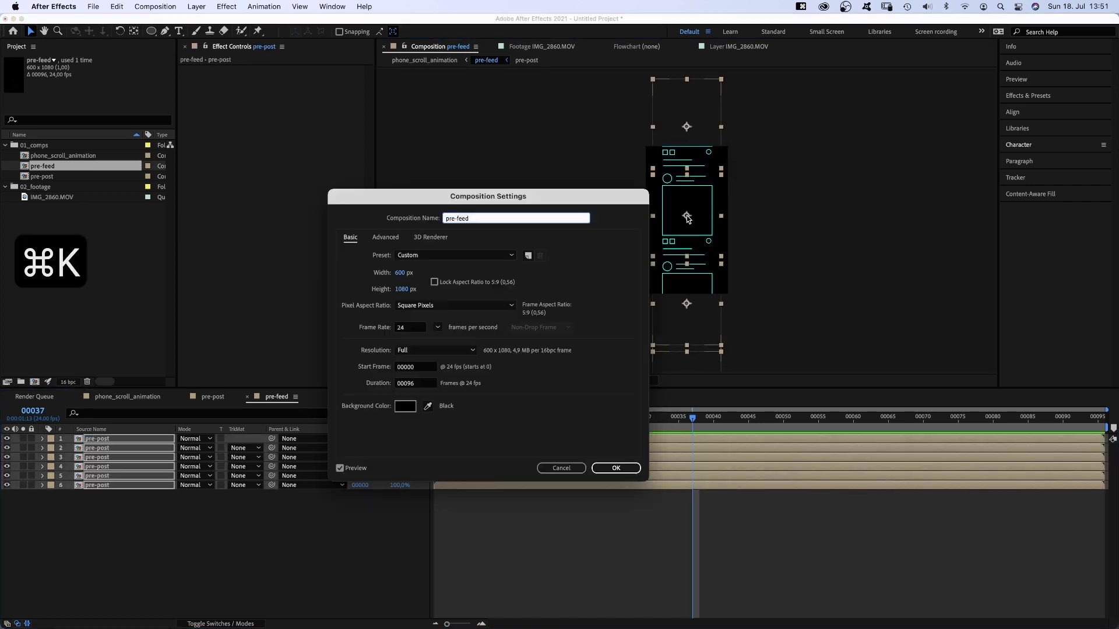
{"action": "left_click", "coordinate": [402, 290]}
{"action": "type", "text": "5000"}
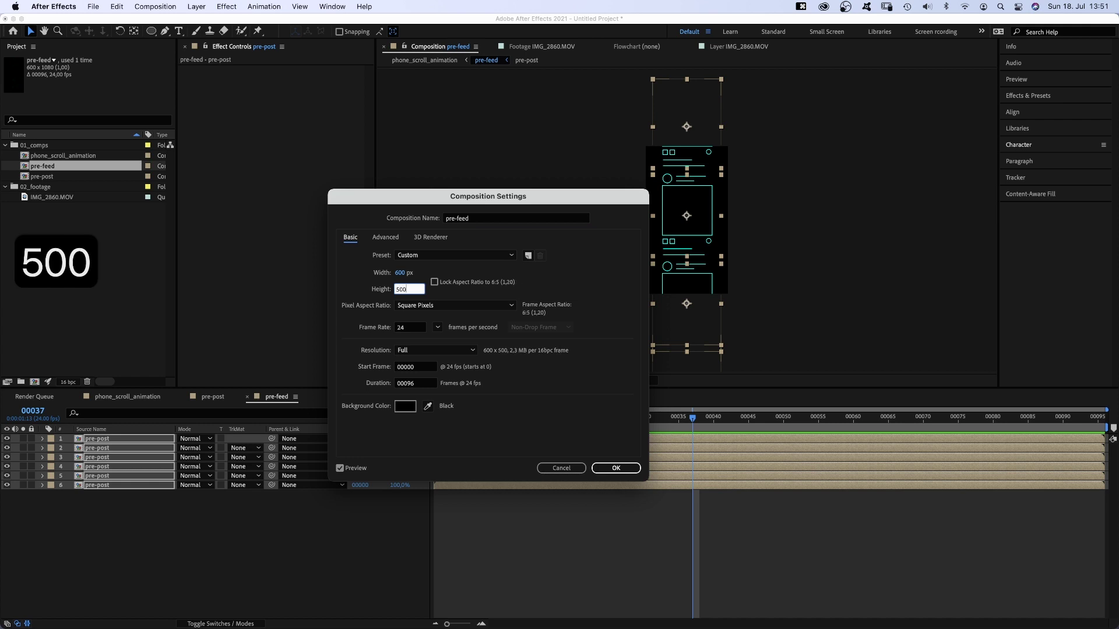
{"action": "key", "text": "Return"}
{"action": "key", "text": "comma"}
{"action": "key", "text": "comma"}
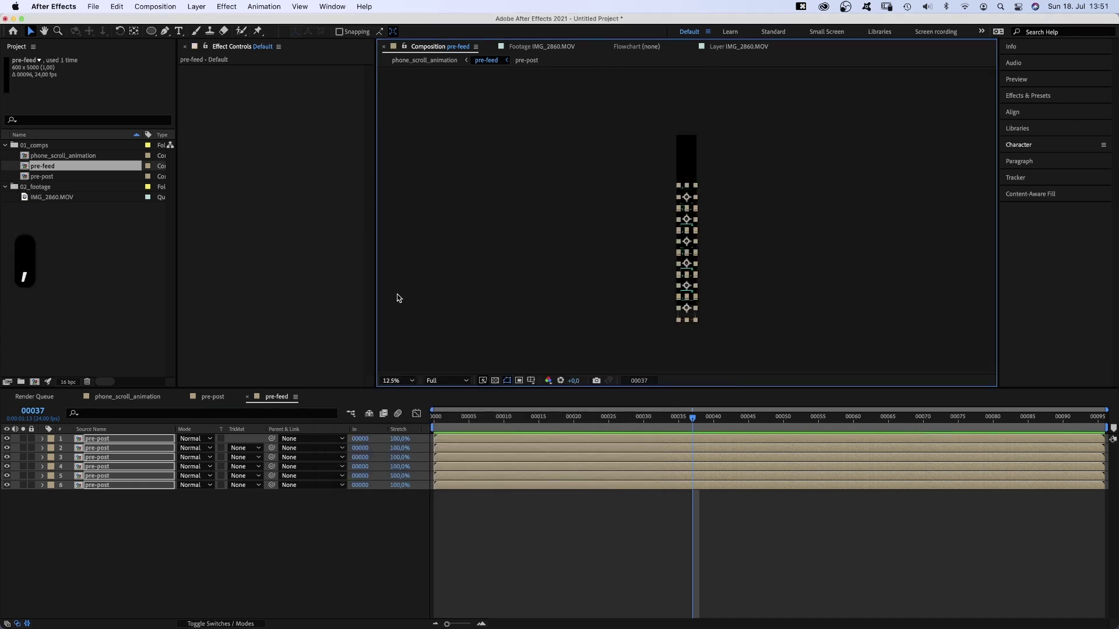
Step: Move all six pre-post layers up together so the column starts at the upper edge of the pre-feed frame
{"action": "key", "text": "space"}
{"action": "left_click_drag", "start_coordinate": [580, 294], "coordinate": [539, 282]}
{"action": "left_click_drag", "start_coordinate": [627, 180], "coordinate": [627, 134]}
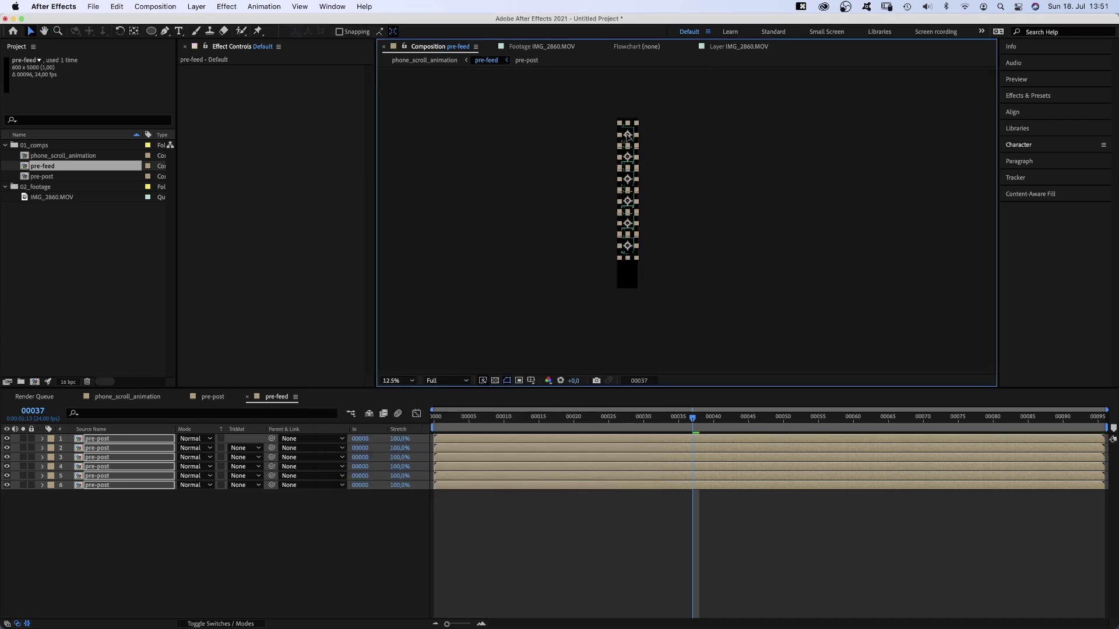
Step: In phone_scroll_animation, align the pre-feed layer with the phone screen and keyframe its Position at 1092, 2567 on frame 0
{"action": "double_click", "coordinate": [57, 156]}
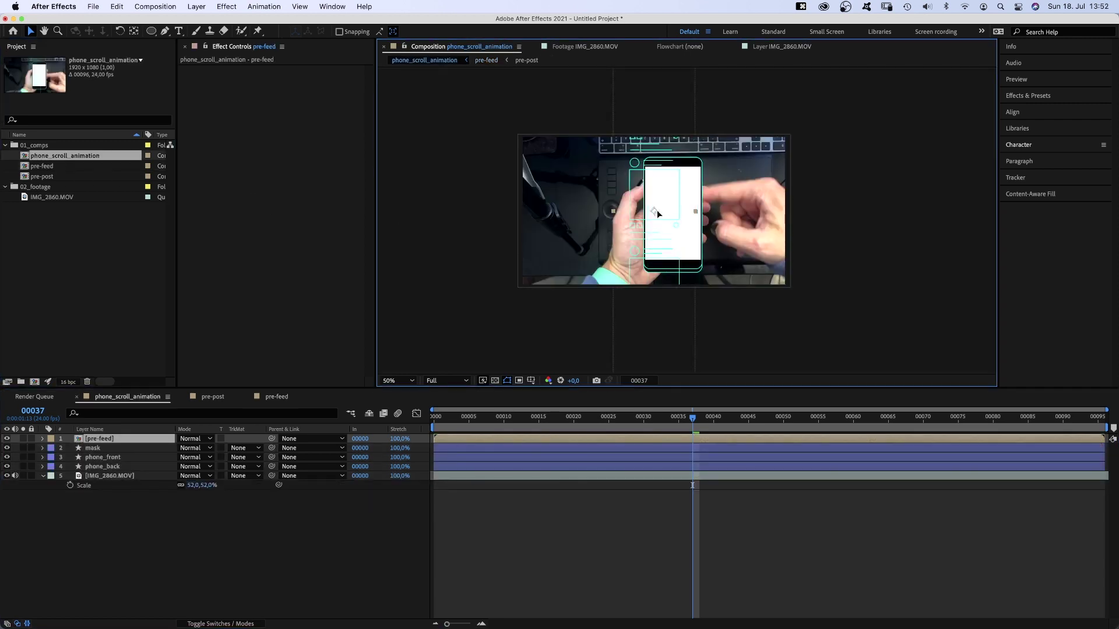
{"action": "left_click_drag", "start_coordinate": [670, 213], "coordinate": [674, 213]}
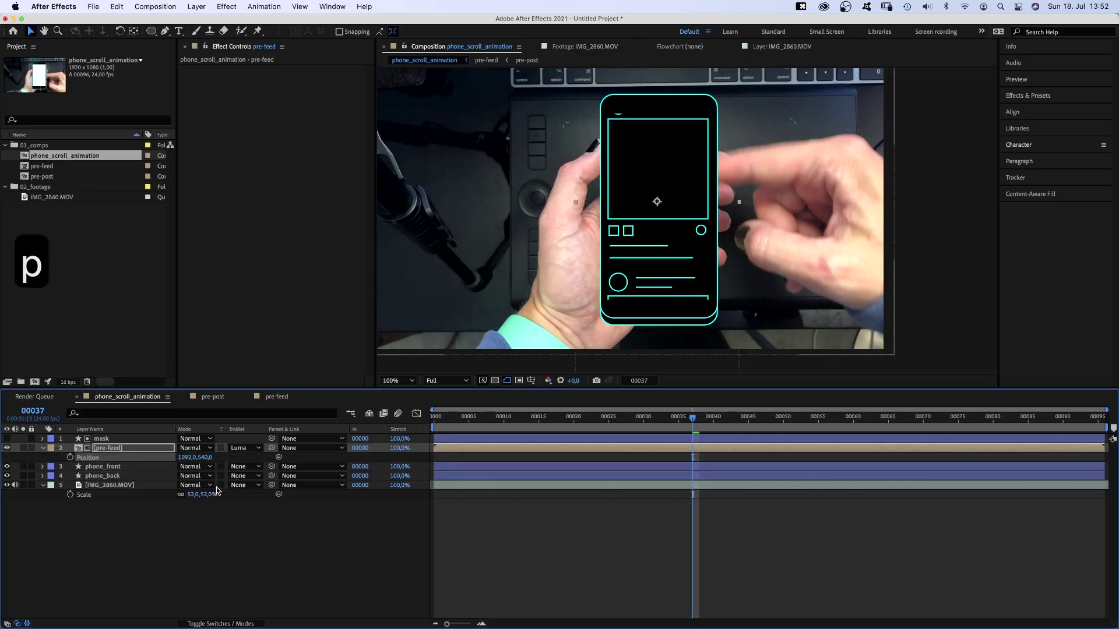
{"action": "left_click_drag", "start_coordinate": [205, 458], "coordinate": [614, 386]}
{"action": "key", "text": "Home"}
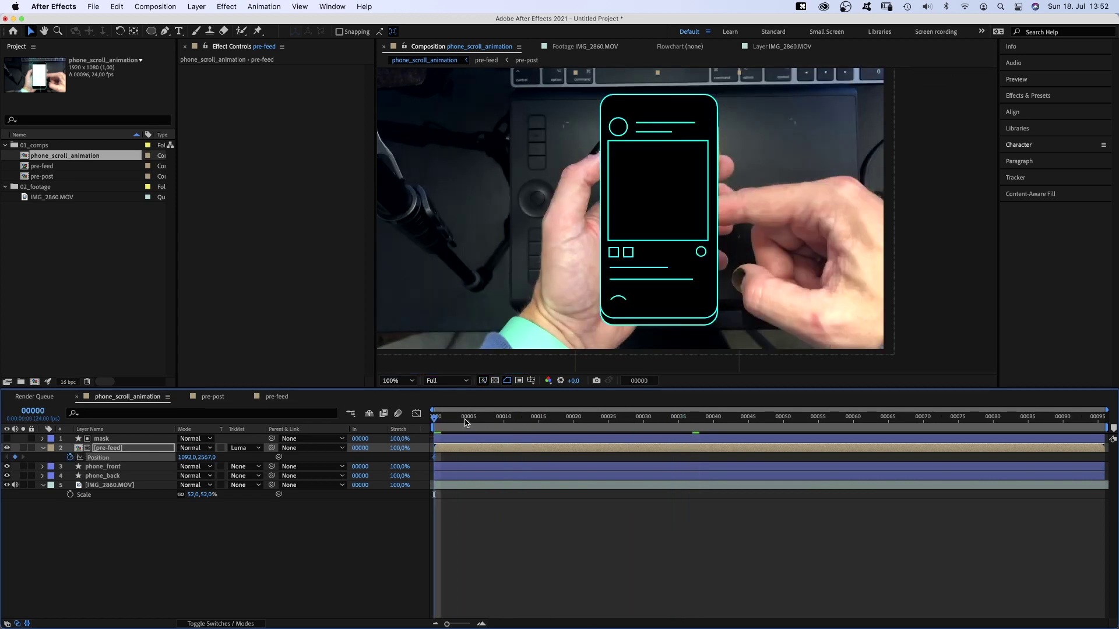
Step: Add a second Position keyframe of 1092, 1695 to the pre-feed layer at frame 25
{"action": "left_click_drag", "start_coordinate": [465, 423], "coordinate": [609, 428]}
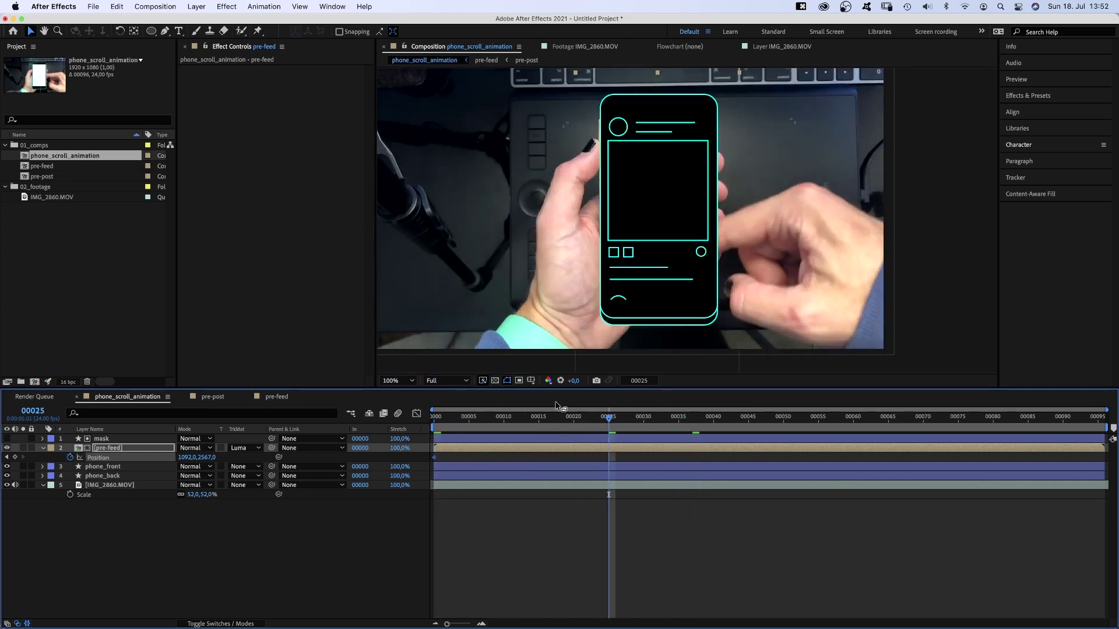
{"action": "left_click_drag", "start_coordinate": [204, 457], "coordinate": [97, 448]}
{"action": "left_click_drag", "start_coordinate": [212, 457], "coordinate": [186, 457]}
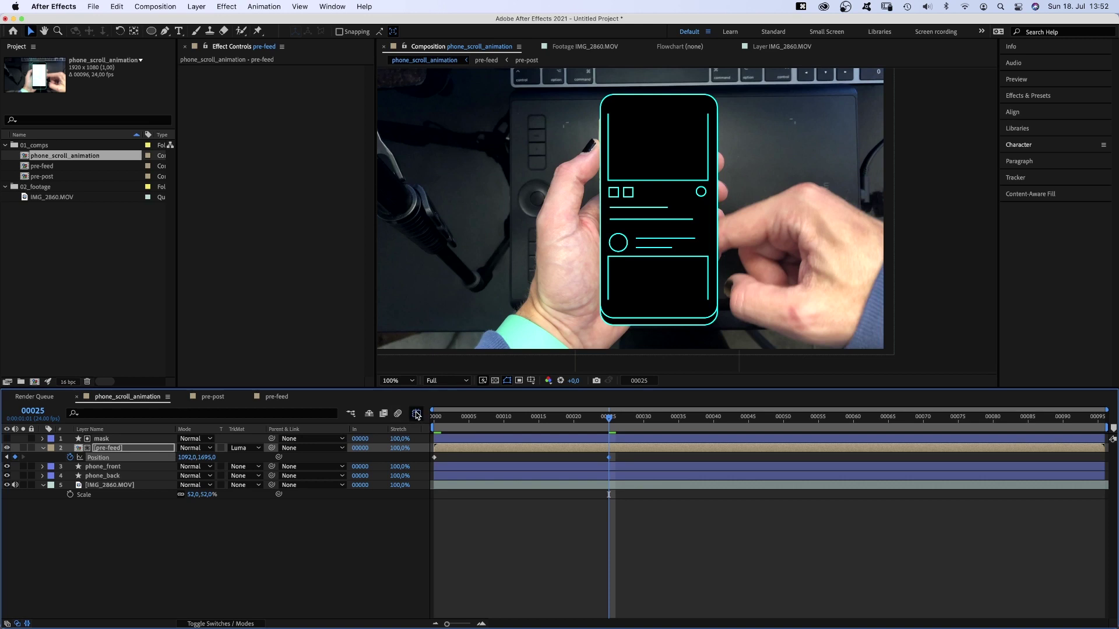
Step: Shape the pre-feed Position speed graph into an early peak with a long slow-down, and preview the scroll
{"action": "left_click", "coordinate": [416, 414]}
{"action": "left_click_drag", "start_coordinate": [515, 520], "coordinate": [386, 593]}
{"action": "left_click_drag", "start_coordinate": [453, 556], "coordinate": [530, 590]}
{"action": "key", "text": "space"}
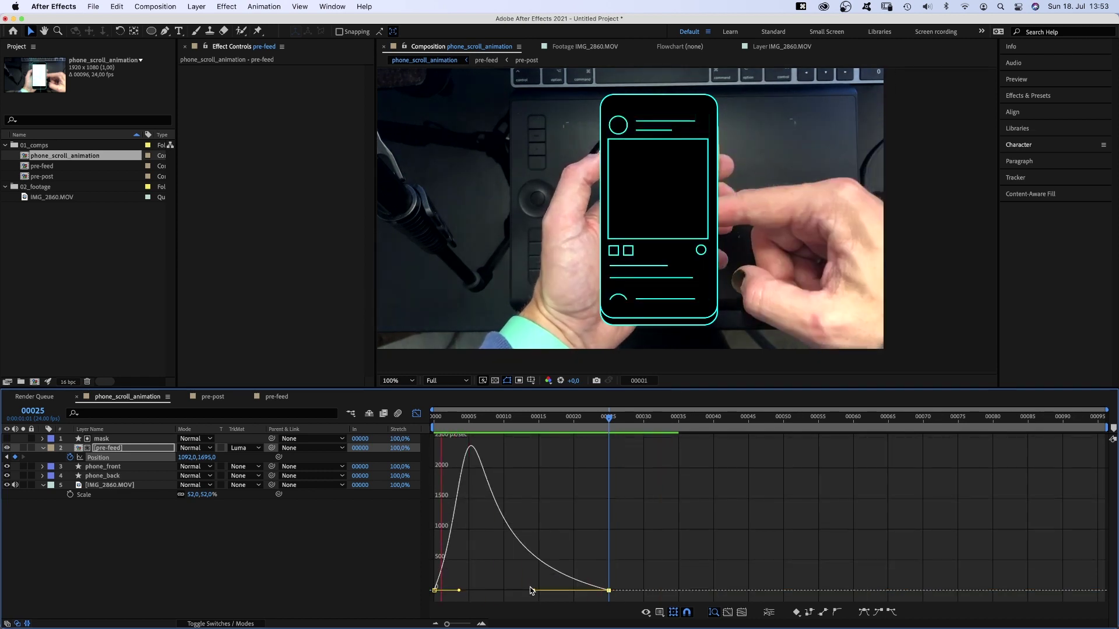
{"action": "key", "text": "0"}
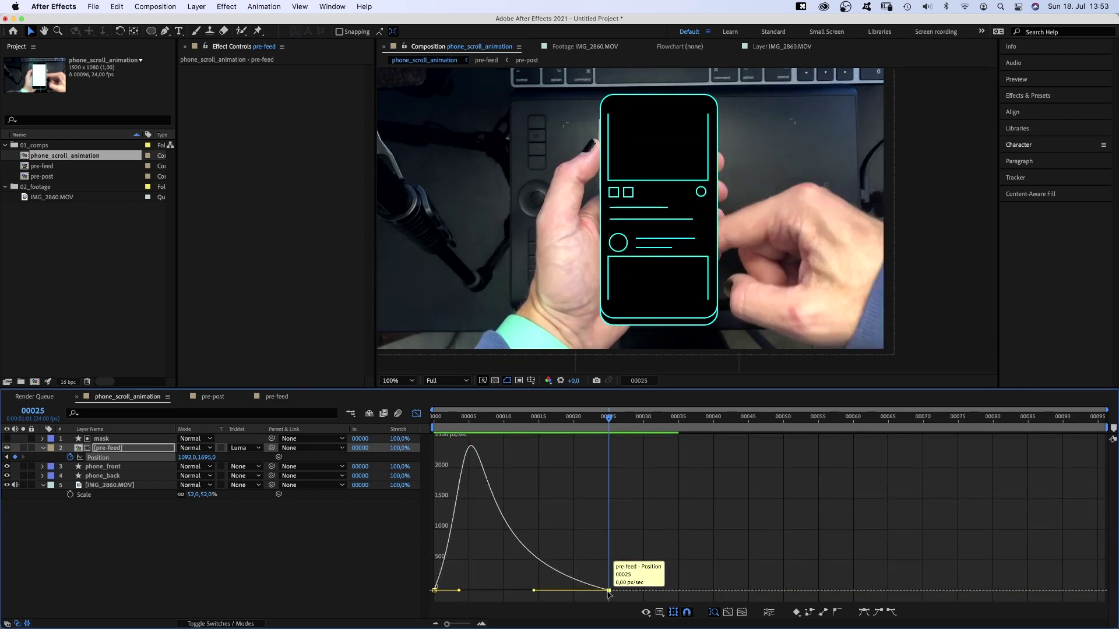
Step: Move the second Position keyframe to about frame 31, lengthen the first keyframe's outgoing ease, and preview the scroll
{"action": "left_click_drag", "start_coordinate": [608, 591], "coordinate": [653, 596]}
{"action": "left_click_drag", "start_coordinate": [464, 592], "coordinate": [481, 596]}
{"action": "key", "text": "0"}
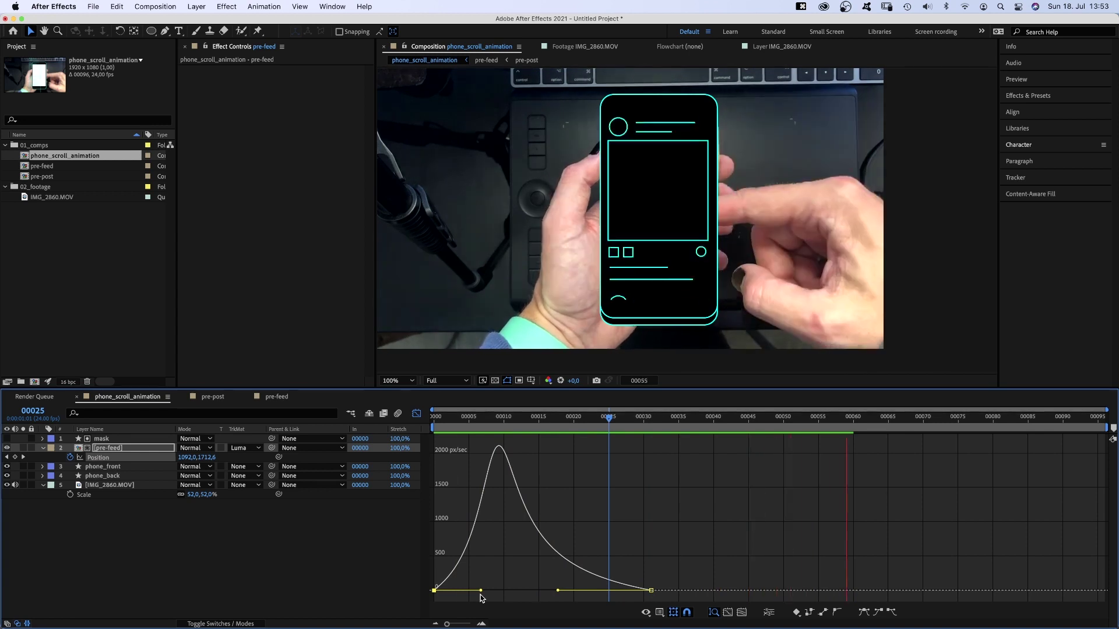
{"action": "key", "text": "0"}
Step: Shift the IMG_2860.MOV layer 24 frames earlier to sync the finger swipe with the scroll, and preview it
{"action": "left_click", "coordinate": [416, 413]}
{"action": "left_click_drag", "start_coordinate": [578, 426], "coordinate": [404, 454]}
{"action": "left_click", "coordinate": [735, 486]}
{"action": "left_click_drag", "start_coordinate": [606, 489], "coordinate": [578, 489]}
{"action": "key", "text": "0"}
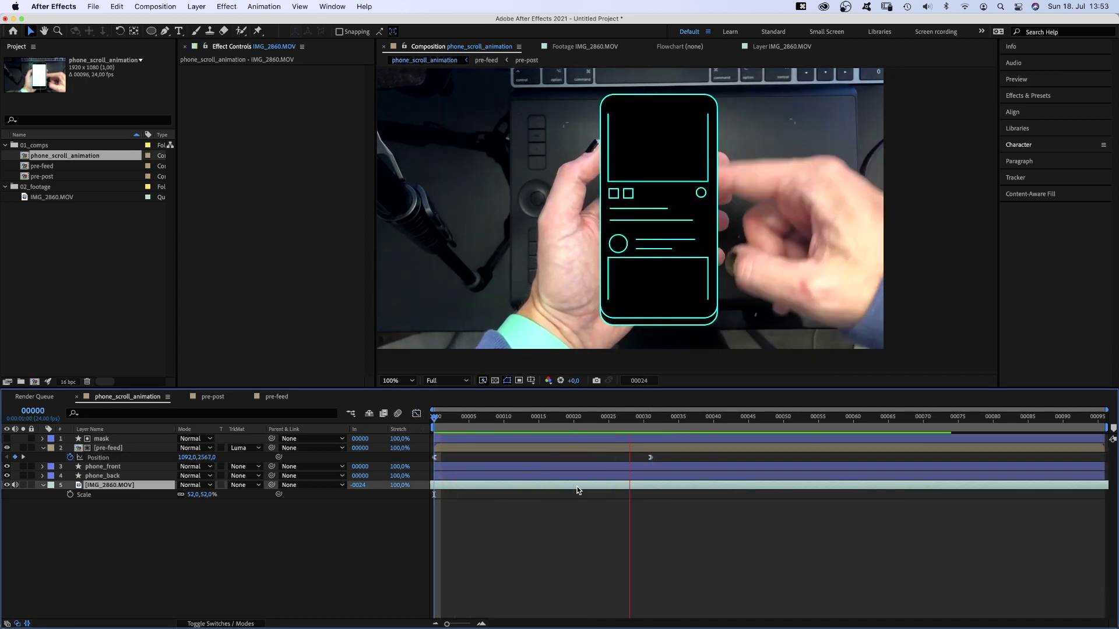
{"action": "key", "text": "0"}
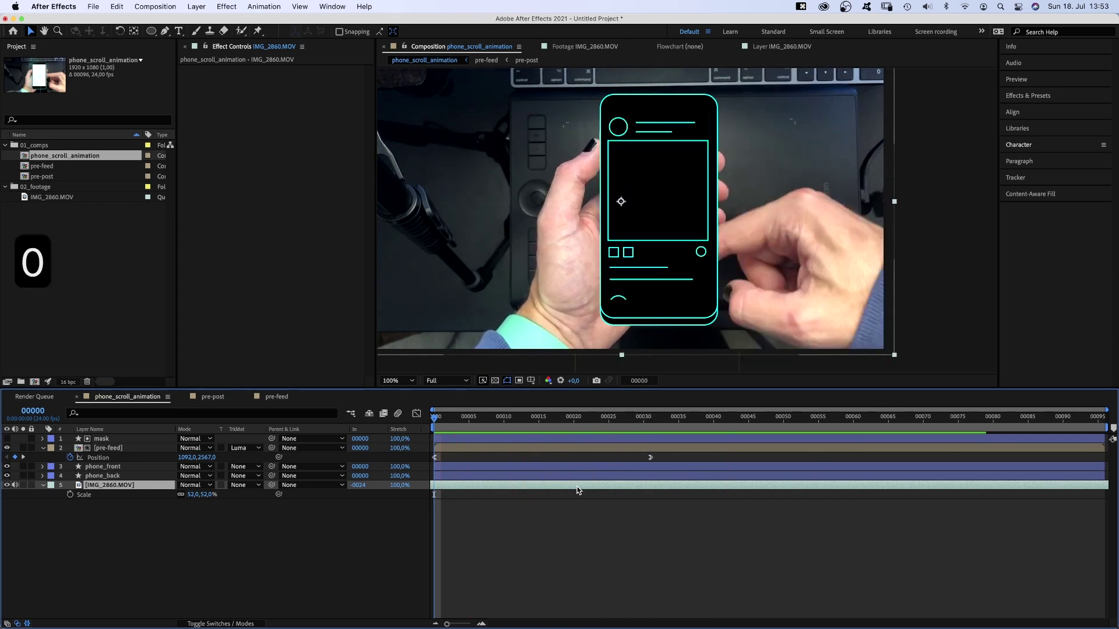
Step: Shorten the outgoing ease of the first pre-feed Position keyframe in the speed graph and preview the scroll
{"action": "left_click", "coordinate": [430, 448]}
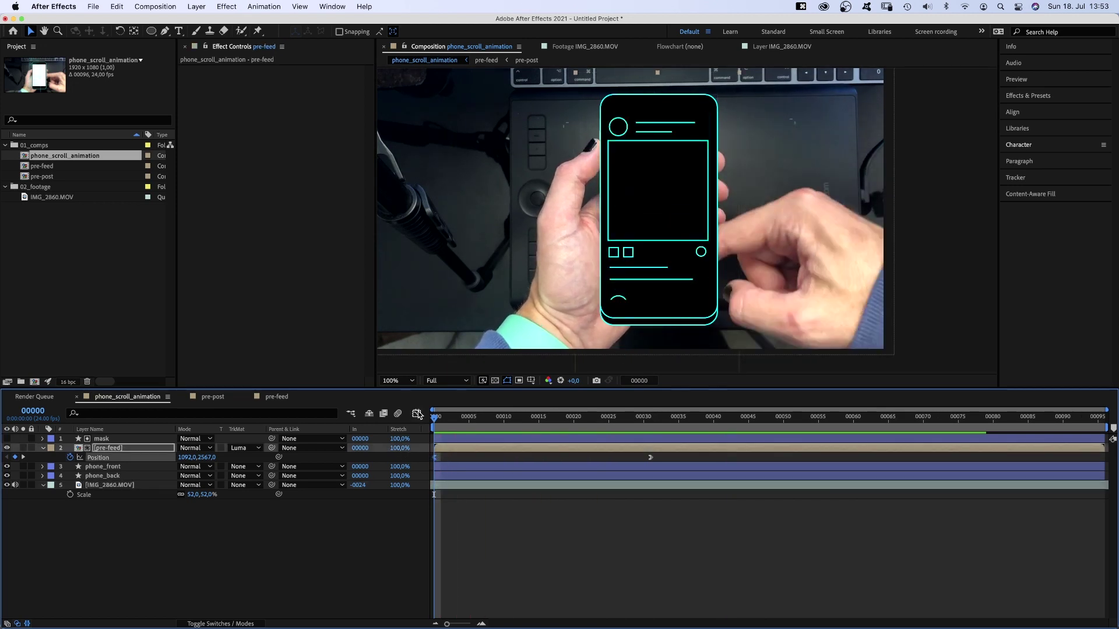
{"action": "left_click", "coordinate": [416, 414]}
{"action": "left_click_drag", "start_coordinate": [482, 591], "coordinate": [470, 594]}
{"action": "key", "text": "KP_0"}
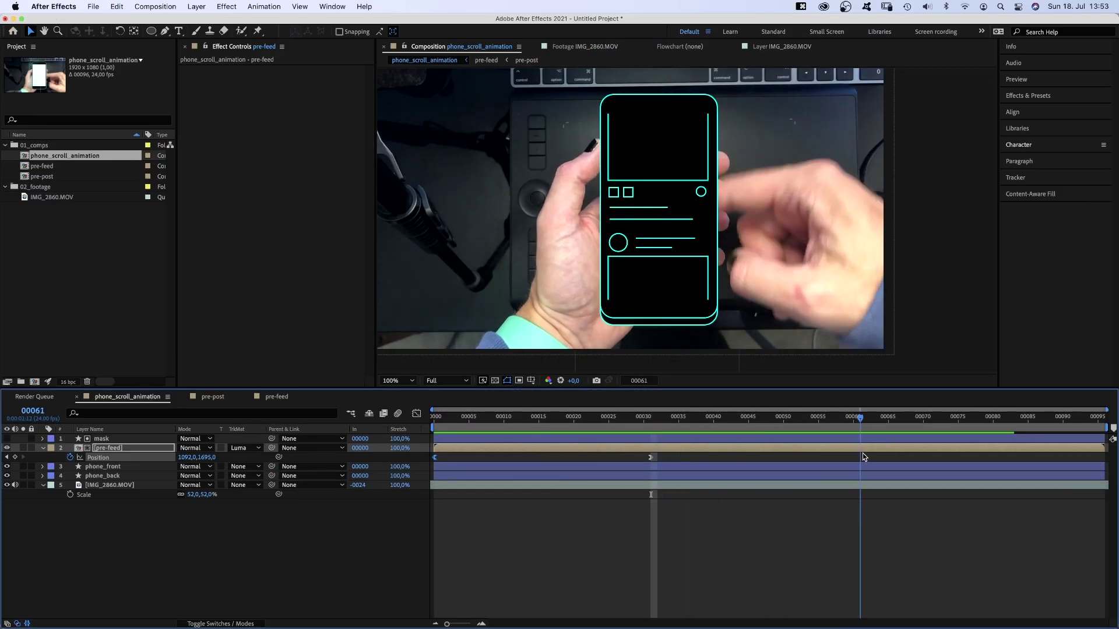
Step: Keyframe pre-feed's Position at 1092, 950 on frame 65 and ease this second scroll into an early speed peak with a long slow-down
{"action": "left_click_drag", "start_coordinate": [208, 460], "coordinate": [51, 471]}
{"action": "left_click_drag", "start_coordinate": [210, 457], "coordinate": [7, 457]}
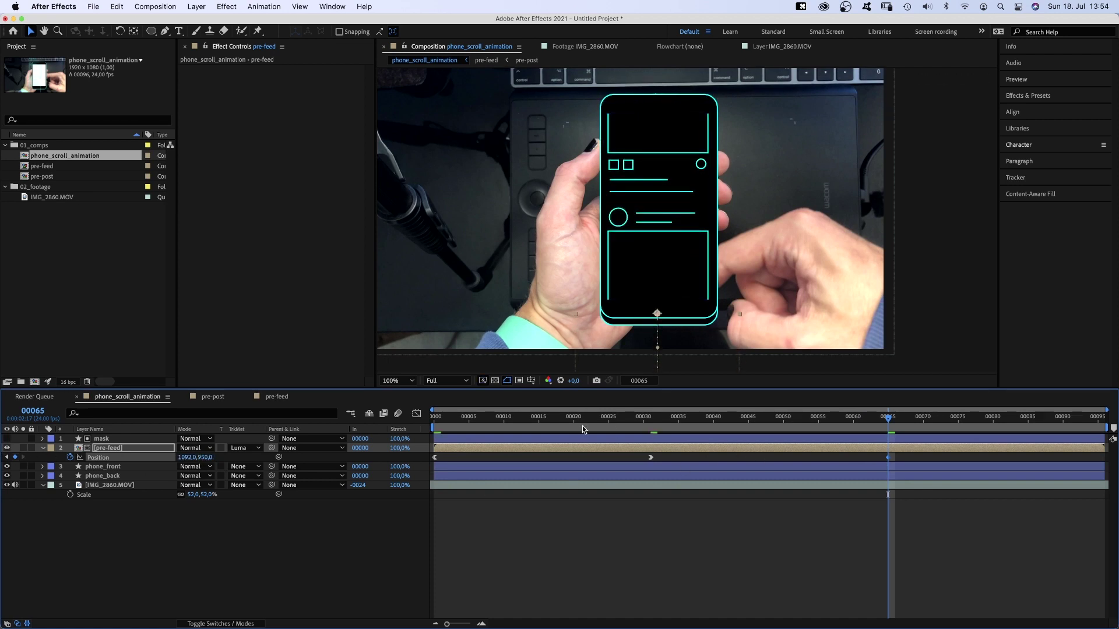
{"action": "left_click", "coordinate": [416, 414]}
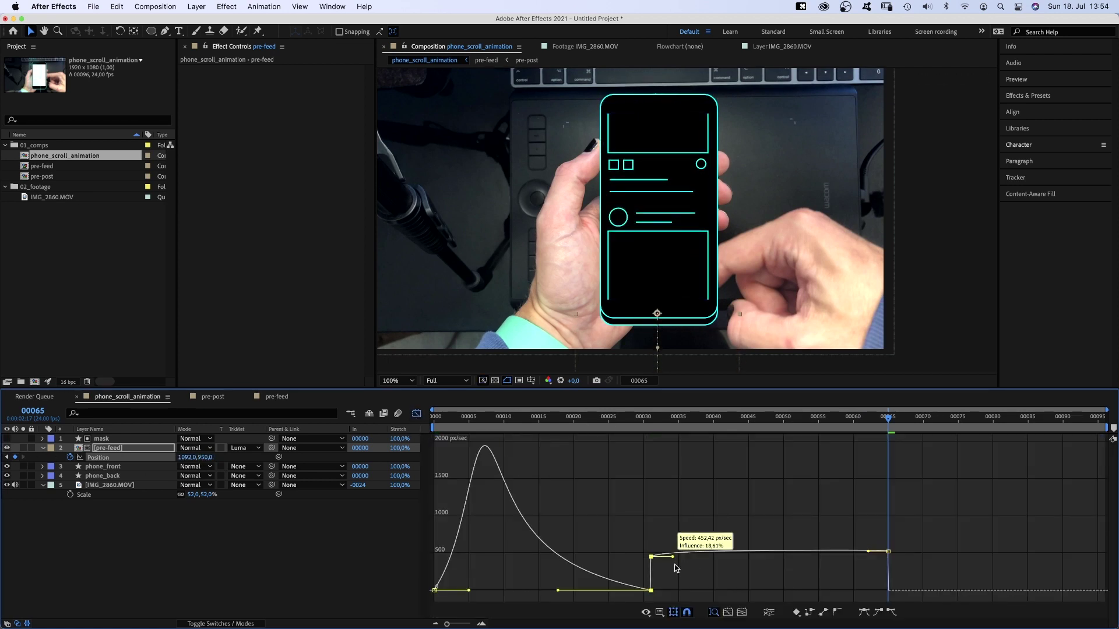
{"action": "left_click_drag", "start_coordinate": [678, 572], "coordinate": [694, 592]}
{"action": "left_click_drag", "start_coordinate": [865, 560], "coordinate": [775, 600]}
{"action": "key", "text": "KP_0"}
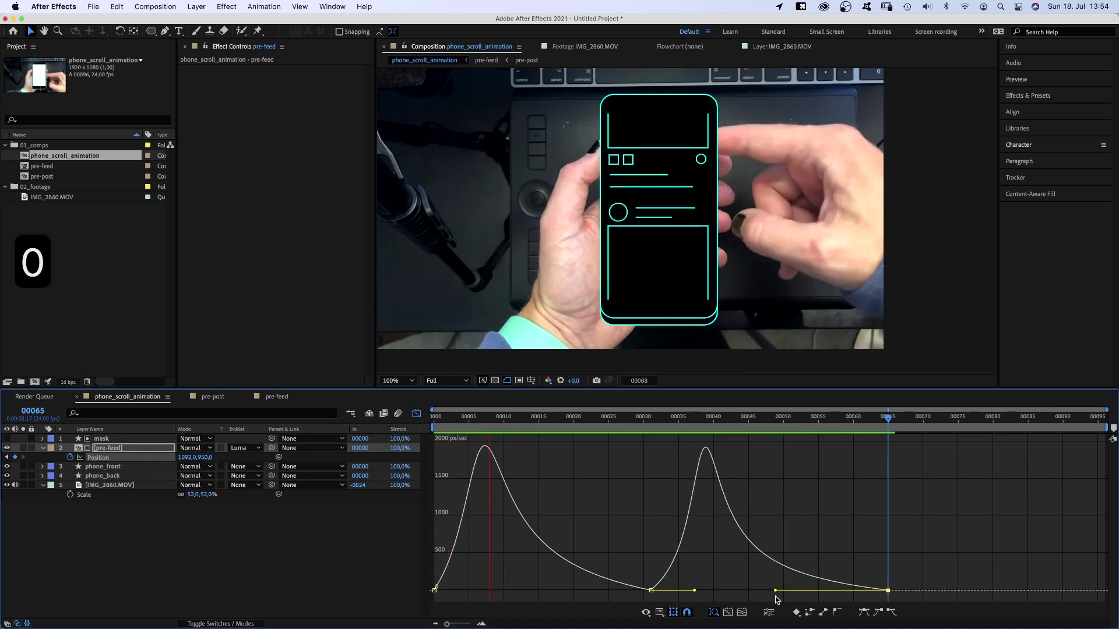
{"action": "key", "text": "space"}
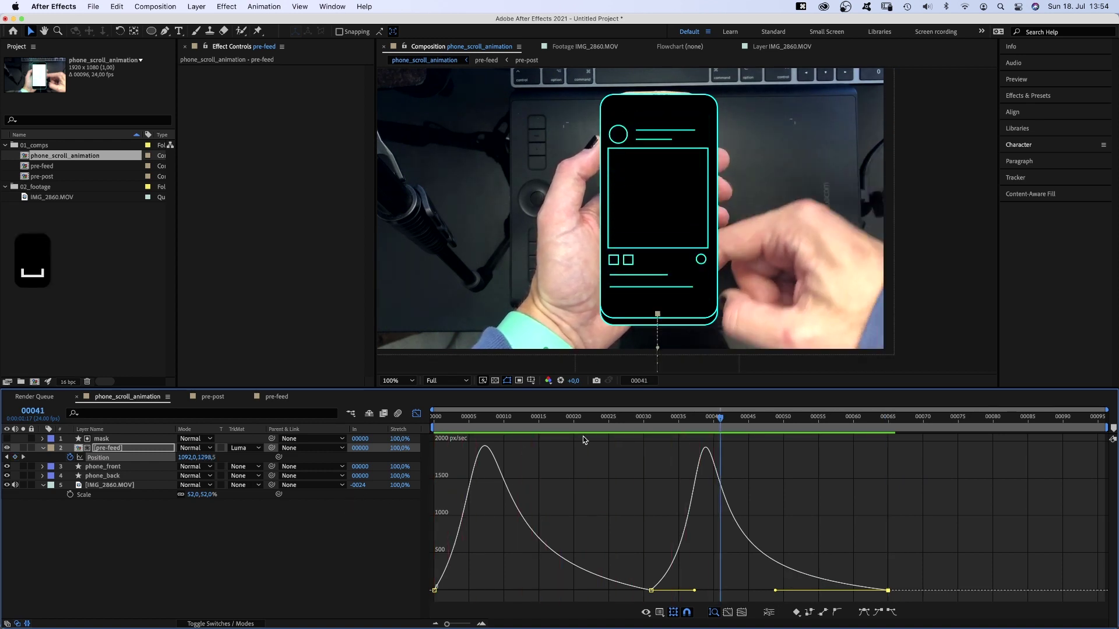
Step: Hide and mute the IMG_2860.MOV footage and preview the phone scroll on its own
{"action": "left_click", "coordinate": [7, 485]}
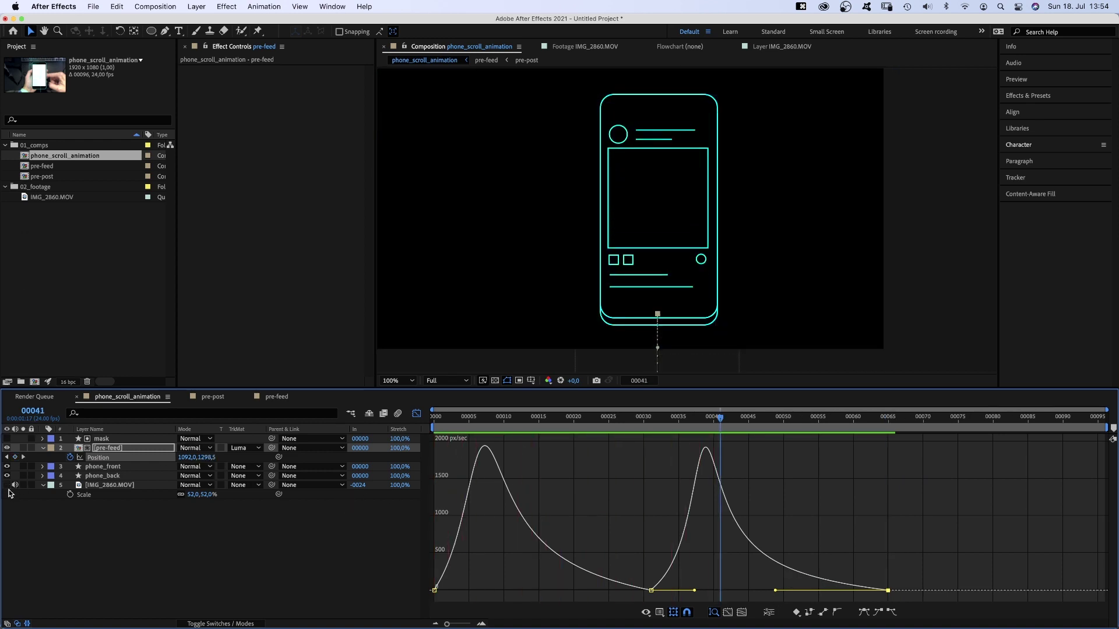
{"action": "key", "text": "KP_0"}
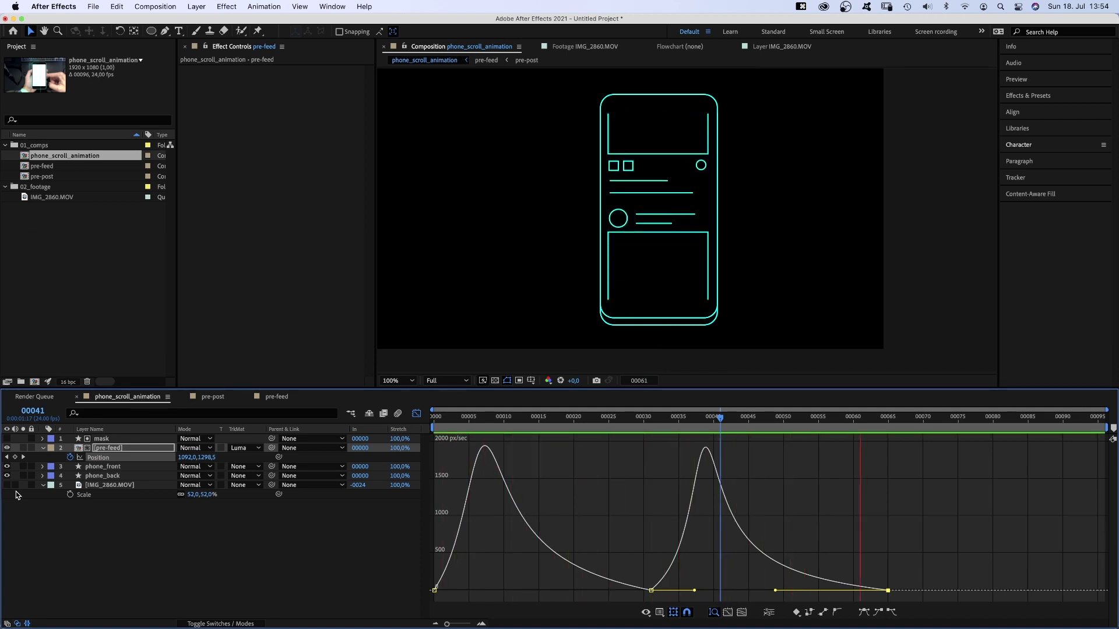
{"action": "key", "text": "KP_0"}
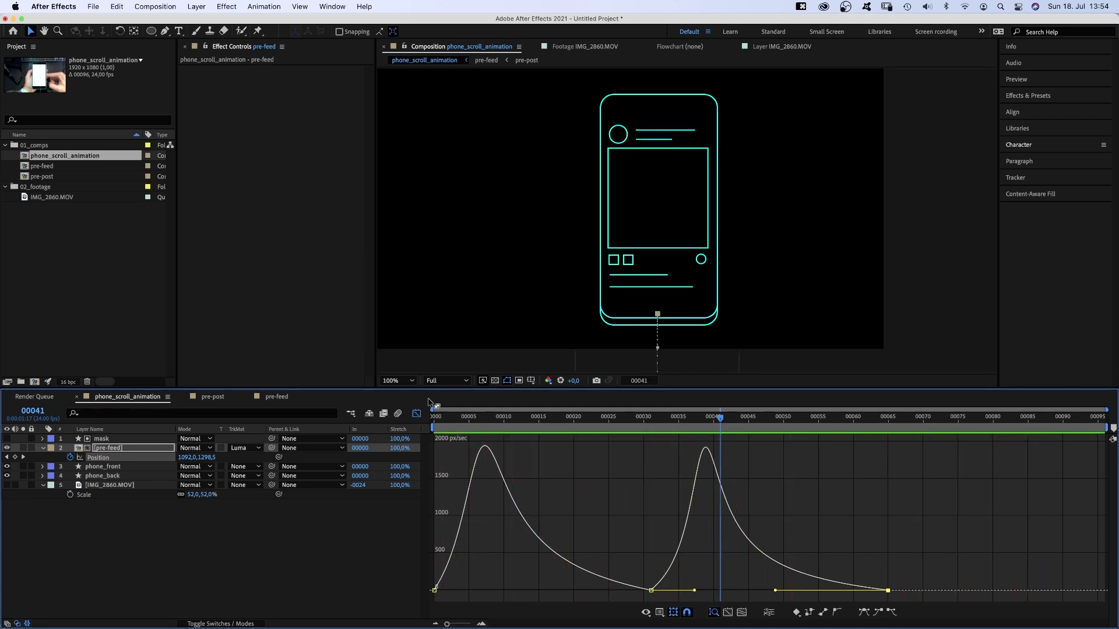
Step: Add a Position keyframe of about 1092, -18 to the pre-feed layer at frame 95 for the third scroll
{"action": "left_click", "coordinate": [417, 412]}
{"action": "left_click", "coordinate": [881, 418]}
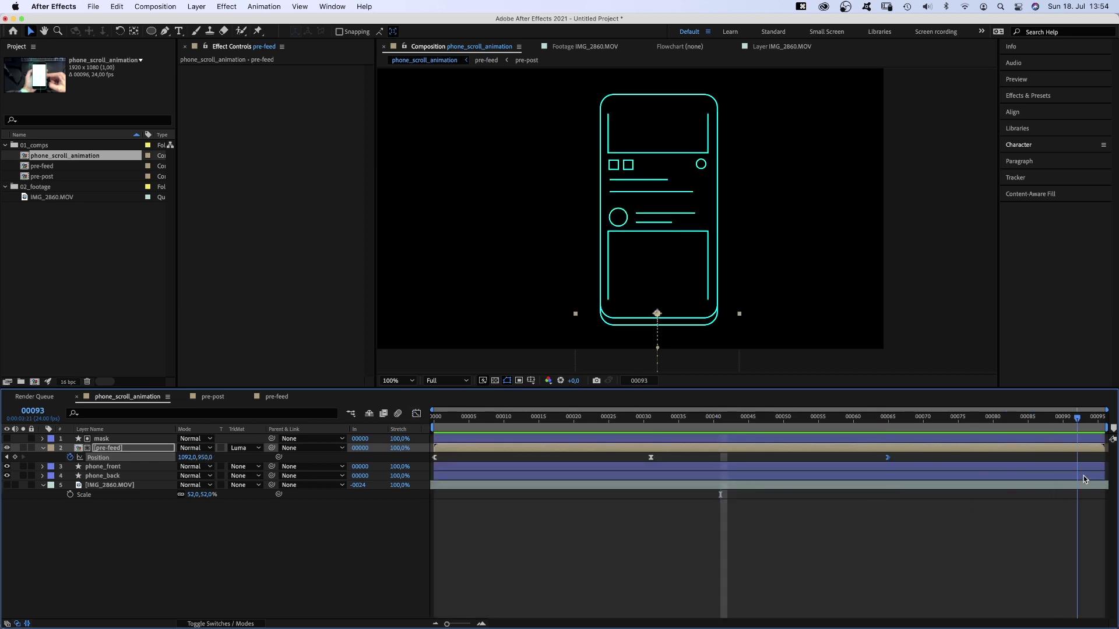
{"action": "left_click_drag", "start_coordinate": [205, 457], "coordinate": [112, 439]}
Step: Nudge the last pre-feed Position keyframe to 1092, -28, comparing the final frame with the first so the feed loops
{"action": "key", "text": "Home"}
{"action": "key", "text": "End"}
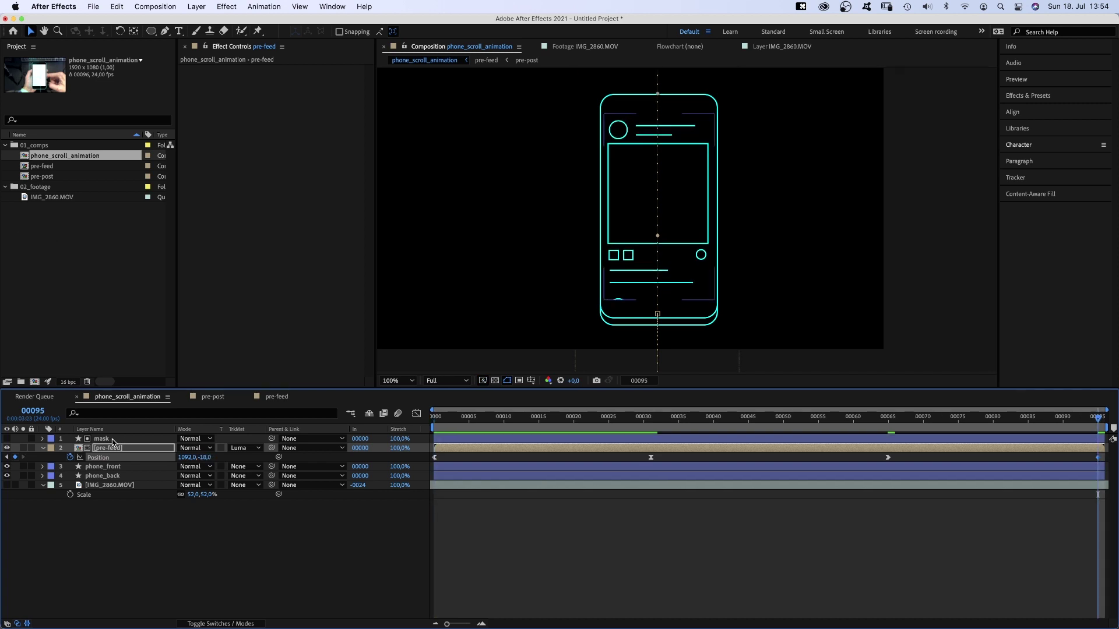
{"action": "key", "text": "Up"}
{"action": "key", "text": "Up"}
{"action": "key", "text": "Up"}
{"action": "key", "text": "Home"}
{"action": "key", "text": "End"}
{"action": "key", "text": "Up"}
{"action": "key", "text": "Up"}
{"action": "key", "text": "Up"}
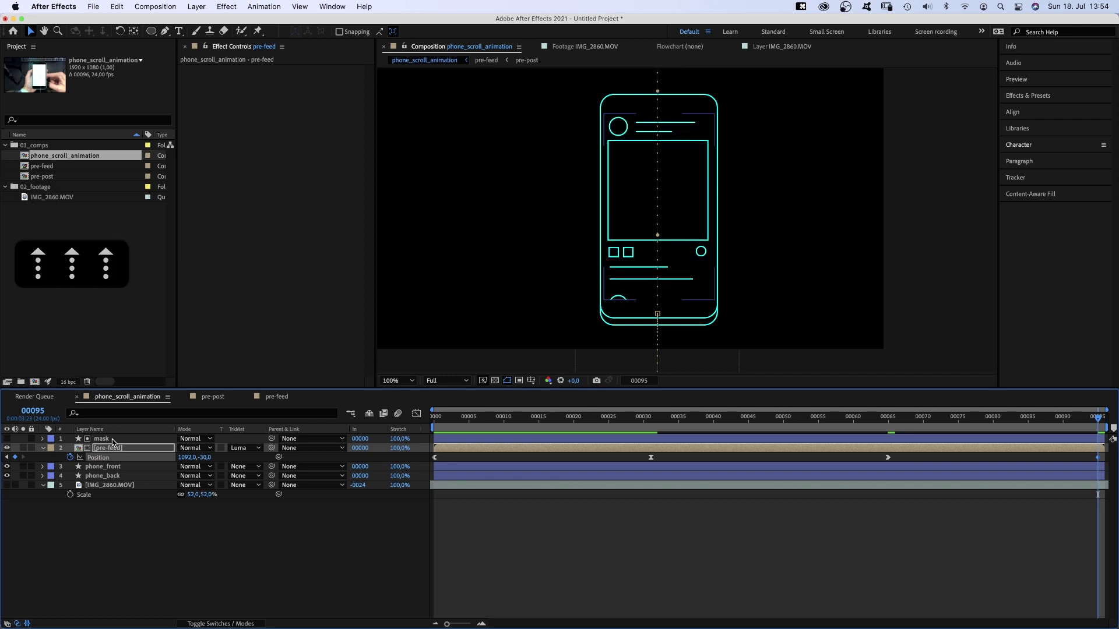
{"action": "key", "text": "Down"}
{"action": "key", "text": "Down"}
Step: Ease the third scroll in the speed graph from both of its keyframes down to zero speed, and preview the loop
{"action": "left_click", "coordinate": [416, 413]}
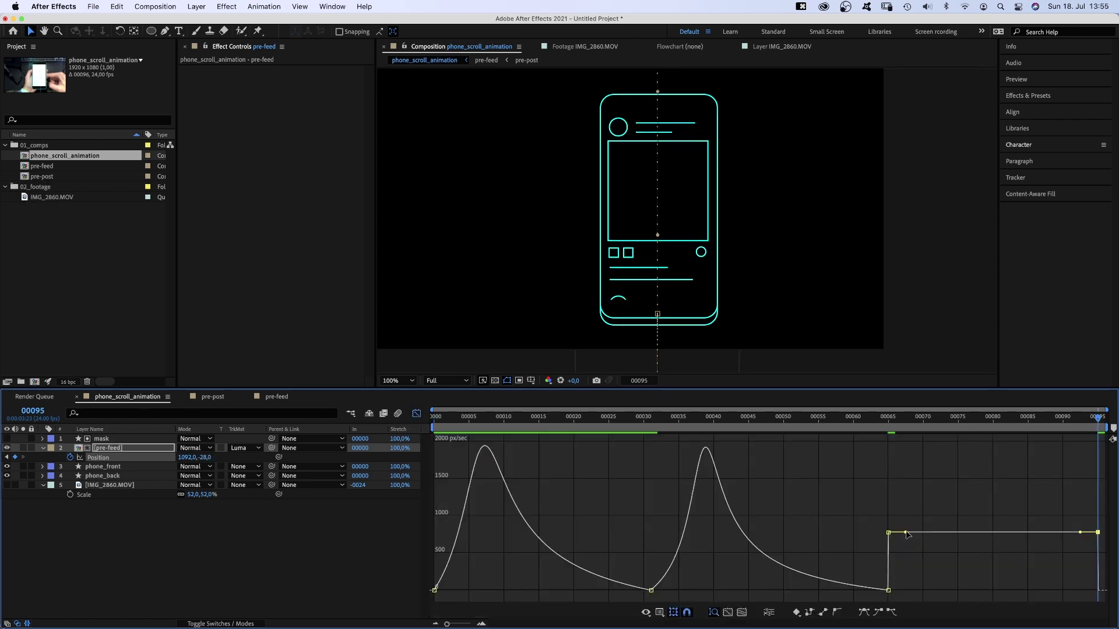
{"action": "left_click_drag", "start_coordinate": [906, 533], "coordinate": [940, 592]}
{"action": "left_click_drag", "start_coordinate": [1080, 532], "coordinate": [1007, 592]}
{"action": "key", "text": "KP_0"}
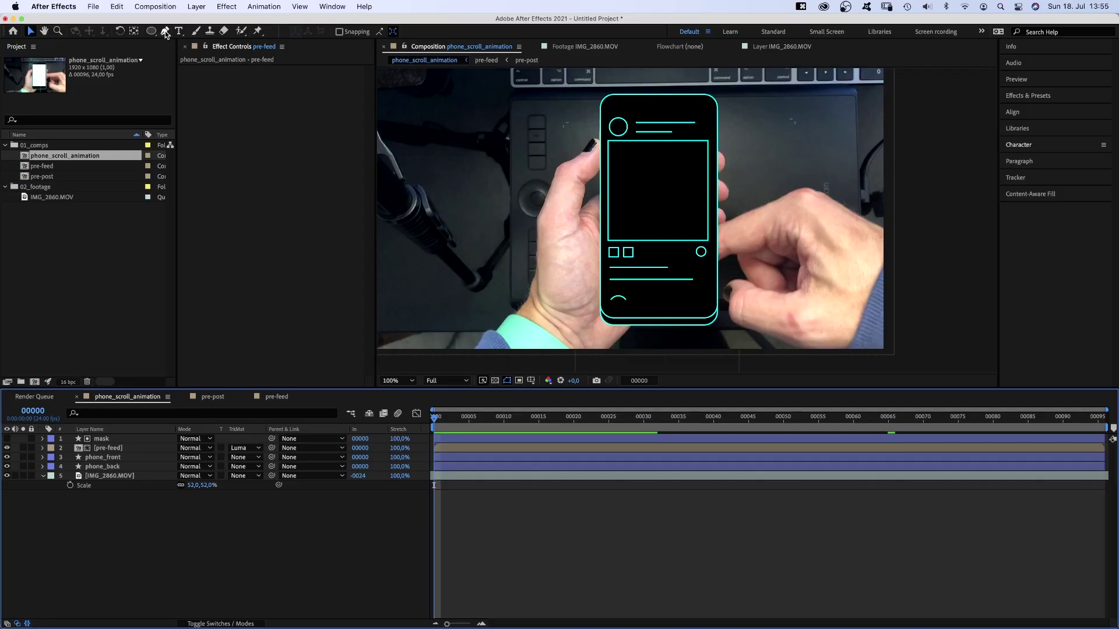
Step: Trace the left hand holding the phone as a closed shape with the Pen tool, from the thumb down past the wrist
{"action": "left_click", "coordinate": [165, 32]}
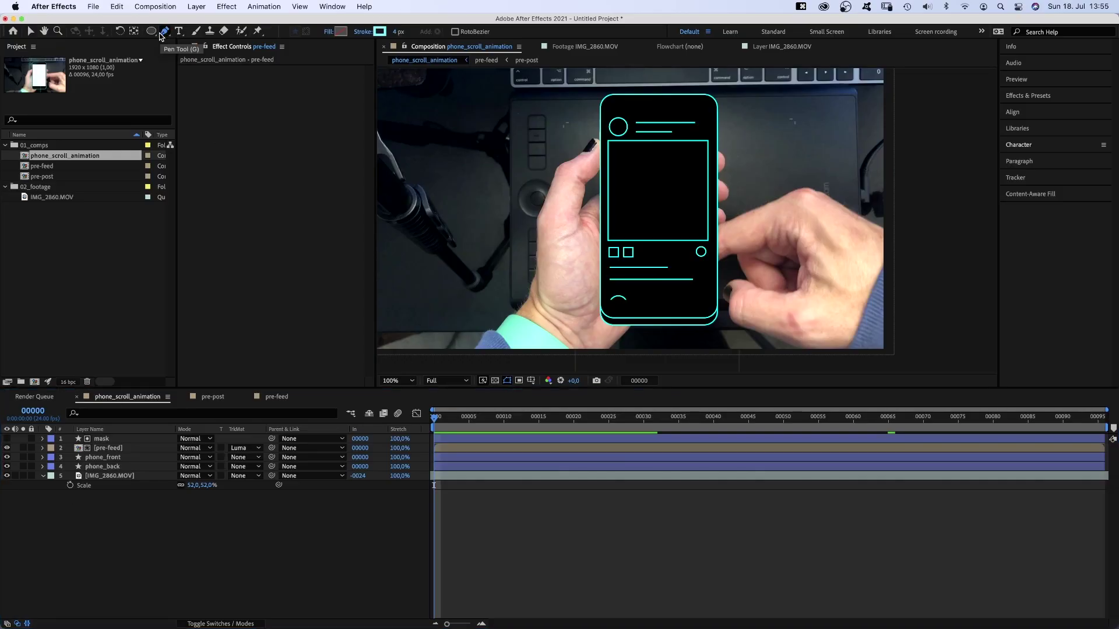
{"action": "left_click", "coordinate": [600, 140]}
{"action": "left_click", "coordinate": [593, 138]}
{"action": "left_click_drag", "start_coordinate": [561, 165], "coordinate": [541, 262]}
{"action": "left_click", "coordinate": [509, 318]}
{"action": "left_click", "coordinate": [468, 353]}
{"action": "left_click", "coordinate": [633, 157]}
{"action": "left_click", "coordinate": [582, 205]}
{"action": "left_click", "coordinate": [586, 182]}
{"action": "left_click", "coordinate": [603, 167]}
{"action": "key", "text": "v"}
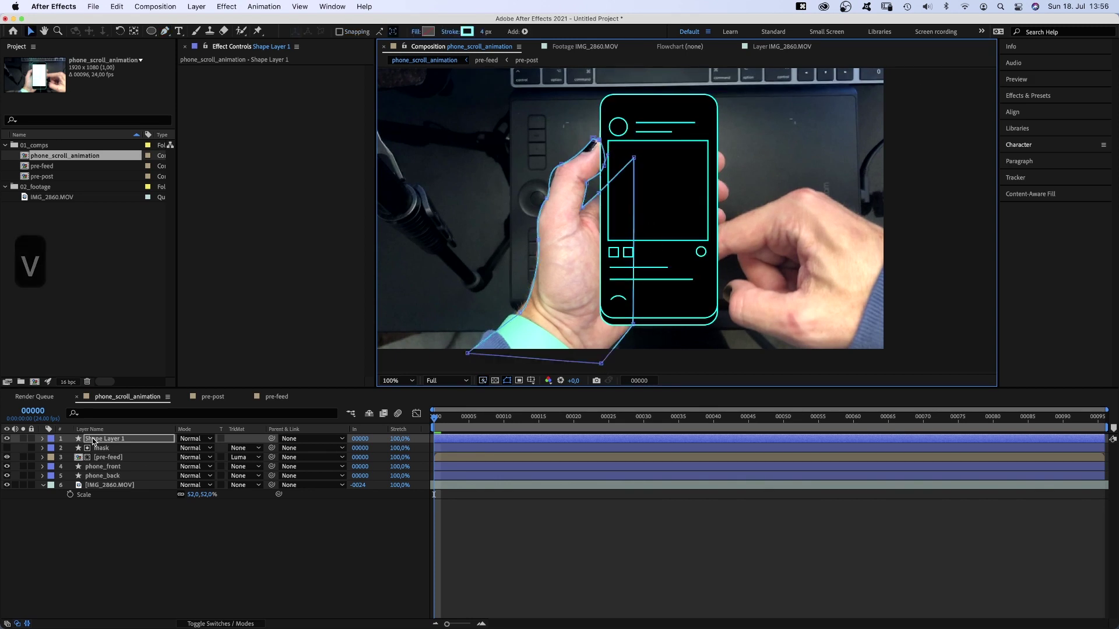
Step: Rename the new hand shape layer left_hand and place it below phone_back, directly above the footage
{"action": "left_click", "coordinate": [93, 439]}
{"action": "key", "text": "Return"}
{"action": "type", "text": "lef"}
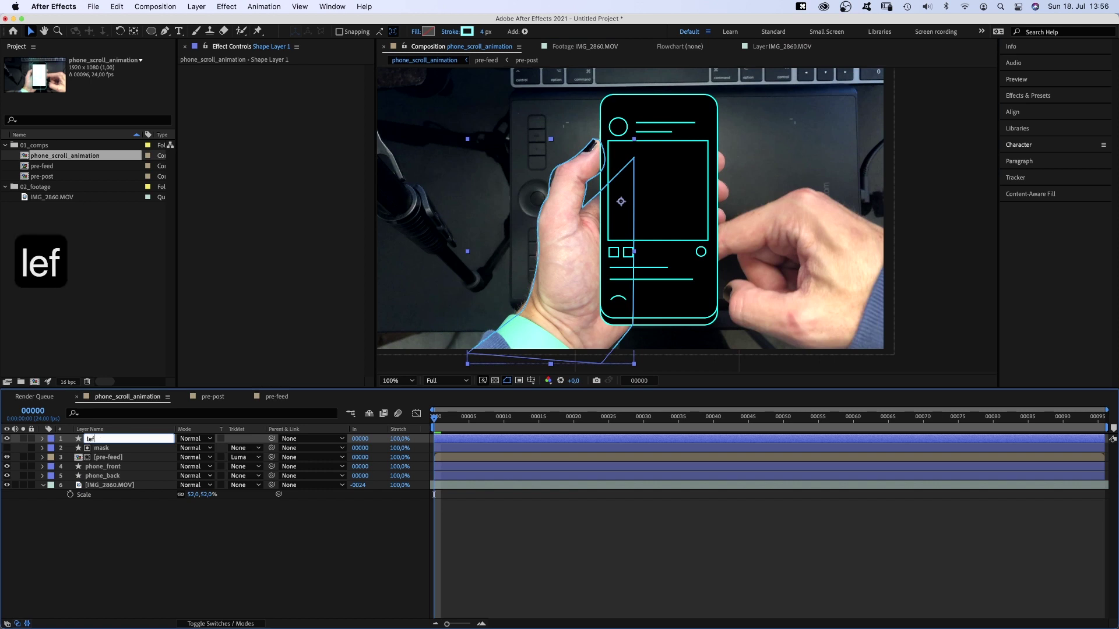
{"action": "type", "text": "t_hand"}
{"action": "key", "text": "Return"}
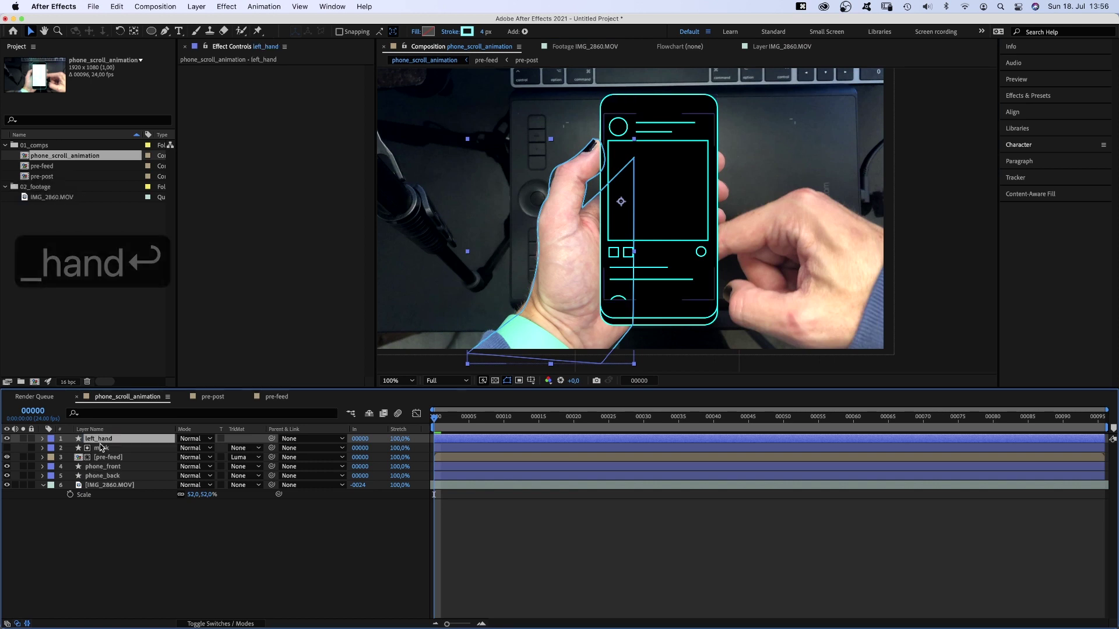
{"action": "left_click_drag", "start_coordinate": [100, 445], "coordinate": [107, 480]}
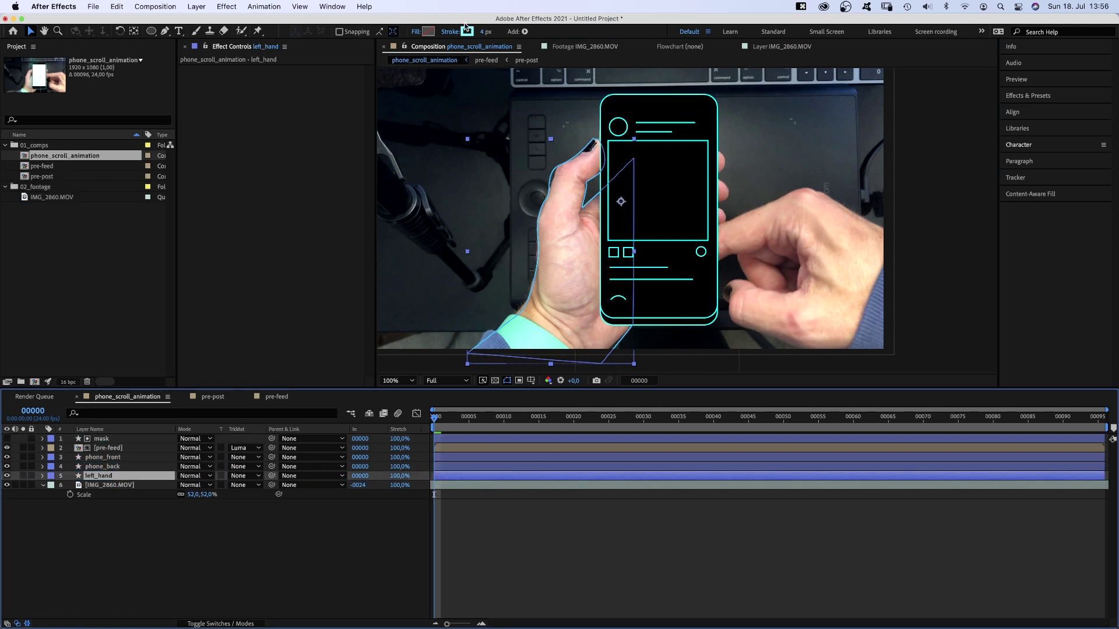
Step: Set the left_hand shape's fill to white (FFFFFF) and its stroke width to 0 px
{"action": "left_click", "coordinate": [428, 32]}
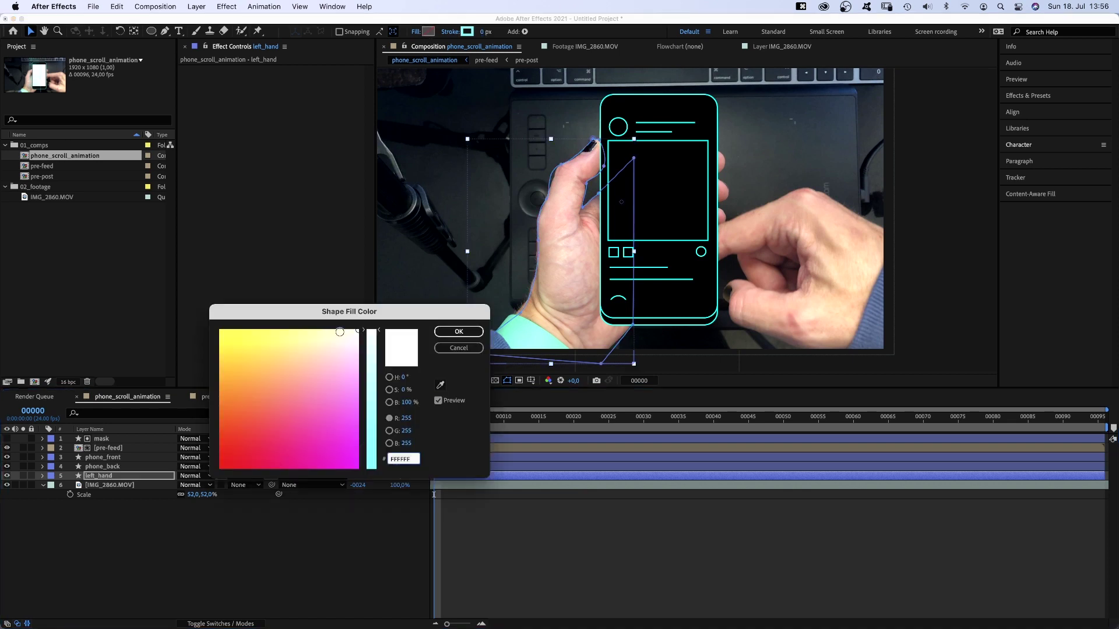
{"action": "left_click_drag", "start_coordinate": [367, 338], "coordinate": [367, 330]}
{"action": "left_click", "coordinate": [463, 334]}
{"action": "left_click", "coordinate": [409, 325]}
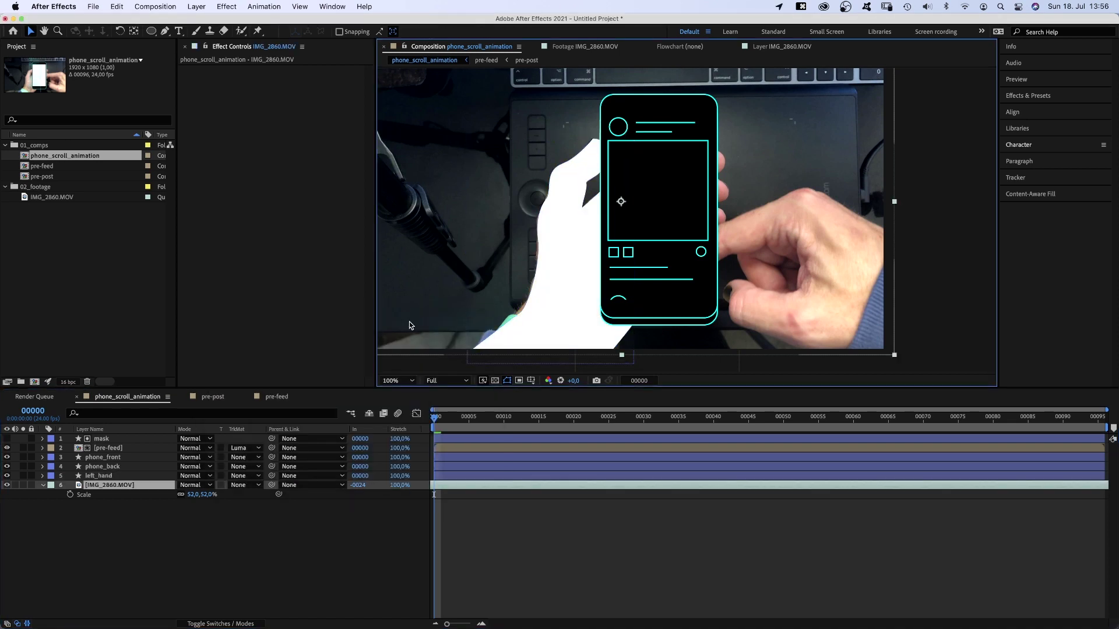
Step: Delete the extra point at the thumb tip of the left_hand shape's path
{"action": "key", "text": "period"}
{"action": "left_click_drag", "start_coordinate": [462, 190], "coordinate": [711, 278]}
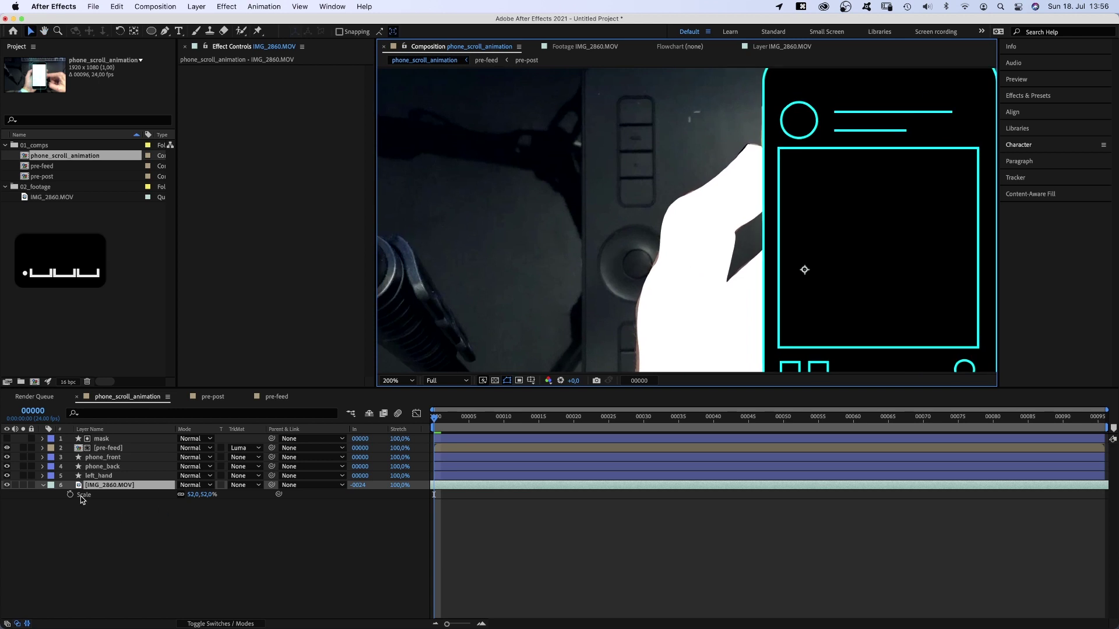
{"action": "left_click", "coordinate": [98, 477]}
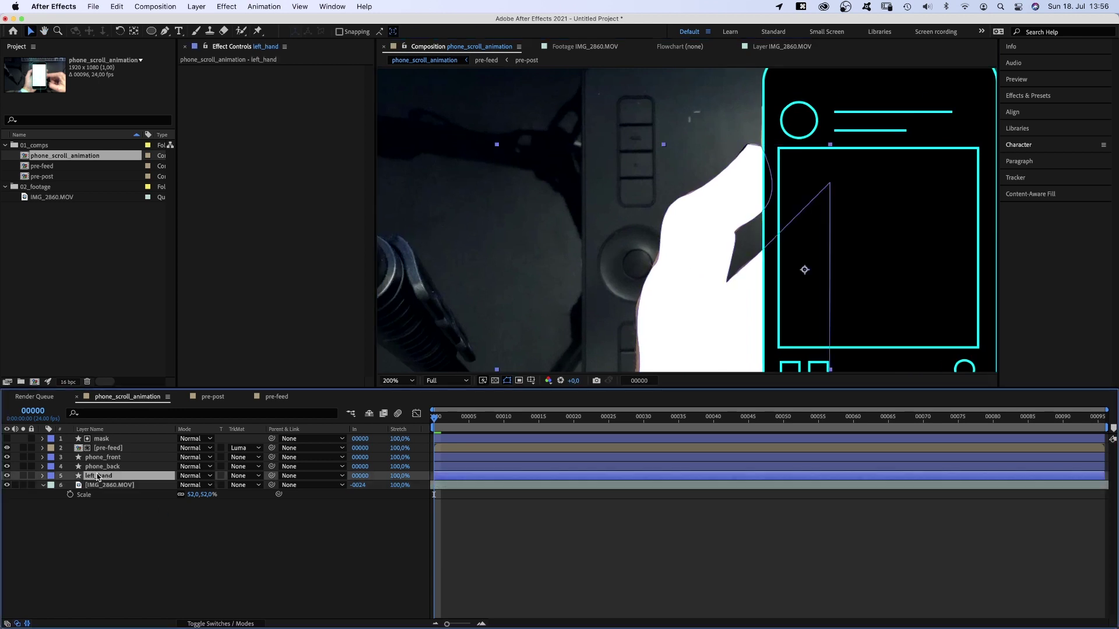
{"action": "left_click", "coordinate": [42, 475]}
{"action": "left_click", "coordinate": [53, 486]}
{"action": "left_click", "coordinate": [62, 494]}
{"action": "left_click", "coordinate": [72, 504]}
{"action": "left_click", "coordinate": [101, 513]}
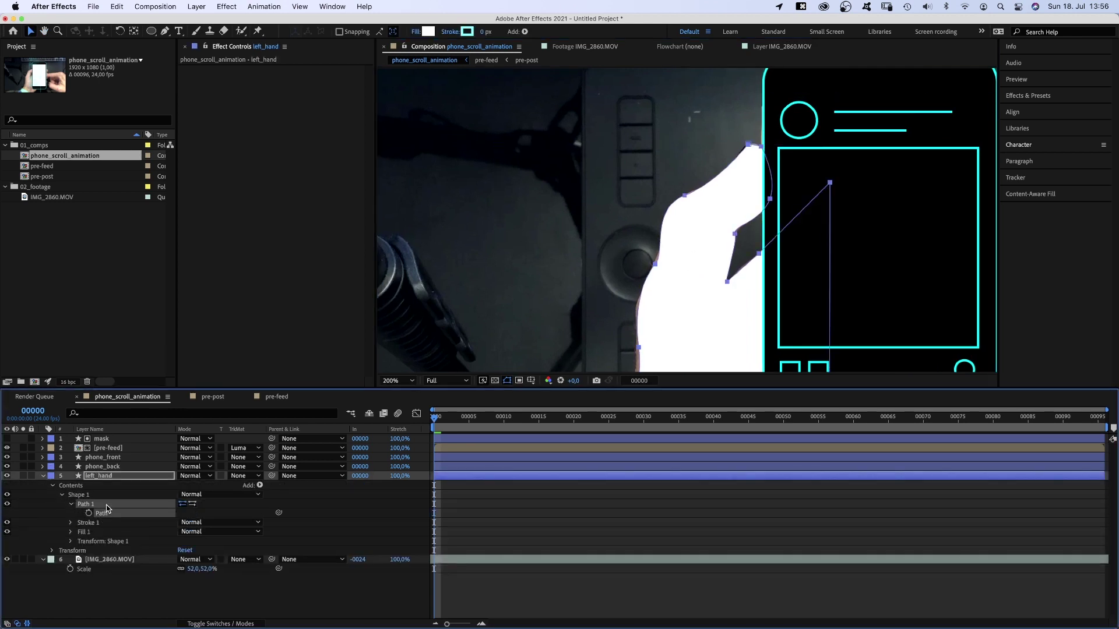
{"action": "left_click", "coordinate": [761, 146]}
{"action": "key", "text": "BackSpace"}
Step: Reshape the left_hand path around the thumb tip and the notch between the thumb and the palm
{"action": "left_click_drag", "start_coordinate": [769, 198], "coordinate": [775, 191]}
{"action": "left_click_drag", "start_coordinate": [749, 141], "coordinate": [786, 147]}
{"action": "left_click_drag", "start_coordinate": [735, 233], "coordinate": [752, 255]}
{"action": "key", "text": "space"}
{"action": "left_click_drag", "start_coordinate": [707, 355], "coordinate": [709, 180]}
{"action": "key", "text": "space"}
{"action": "left_click_drag", "start_coordinate": [703, 329], "coordinate": [729, 187]}
{"action": "key", "text": "alt+/"}
Step: Hide the IMG_2860.MOV footage and duplicate the left_hand layer
{"action": "left_click", "coordinate": [99, 476]}
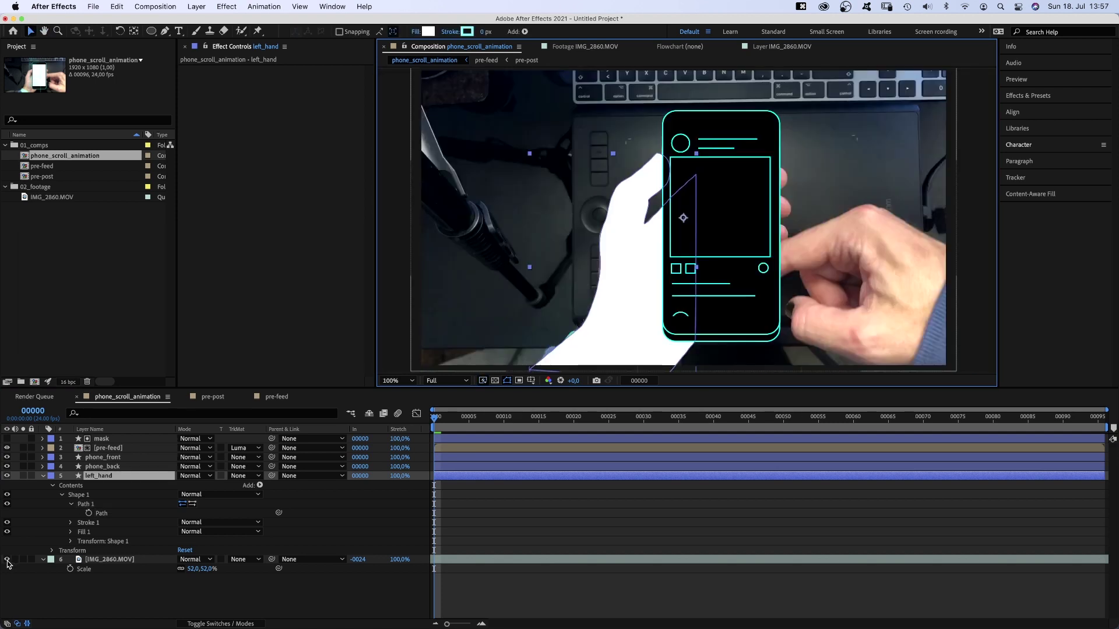
{"action": "left_click", "coordinate": [7, 560]}
{"action": "left_click", "coordinate": [86, 504]}
{"action": "key", "text": "v"}
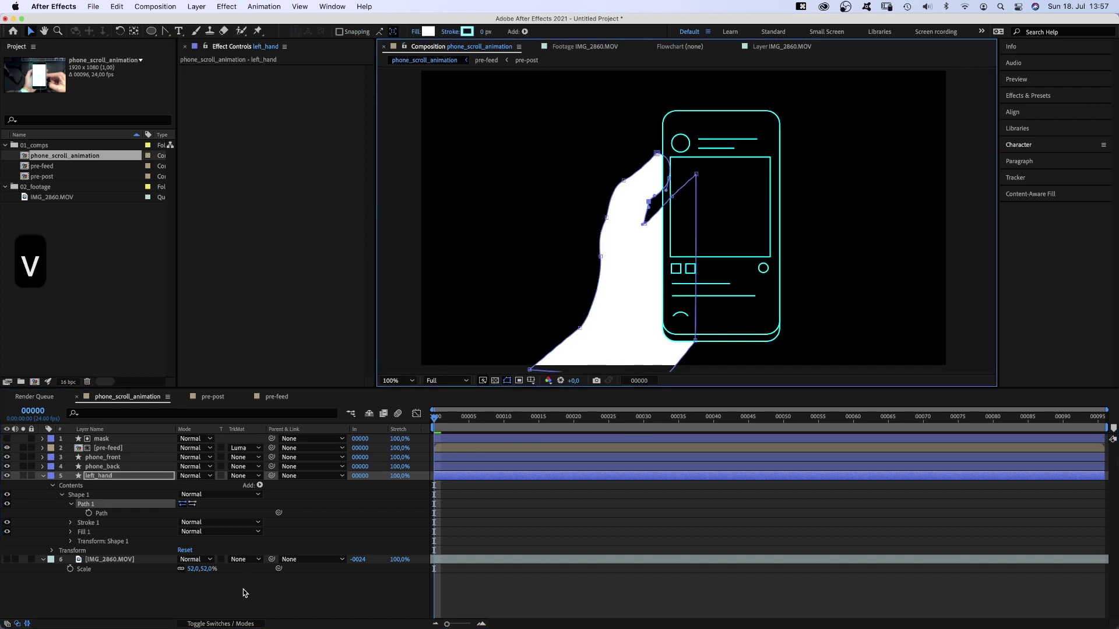
{"action": "left_click", "coordinate": [243, 595]}
{"action": "left_click", "coordinate": [99, 476]}
{"action": "key", "text": "super+d"}
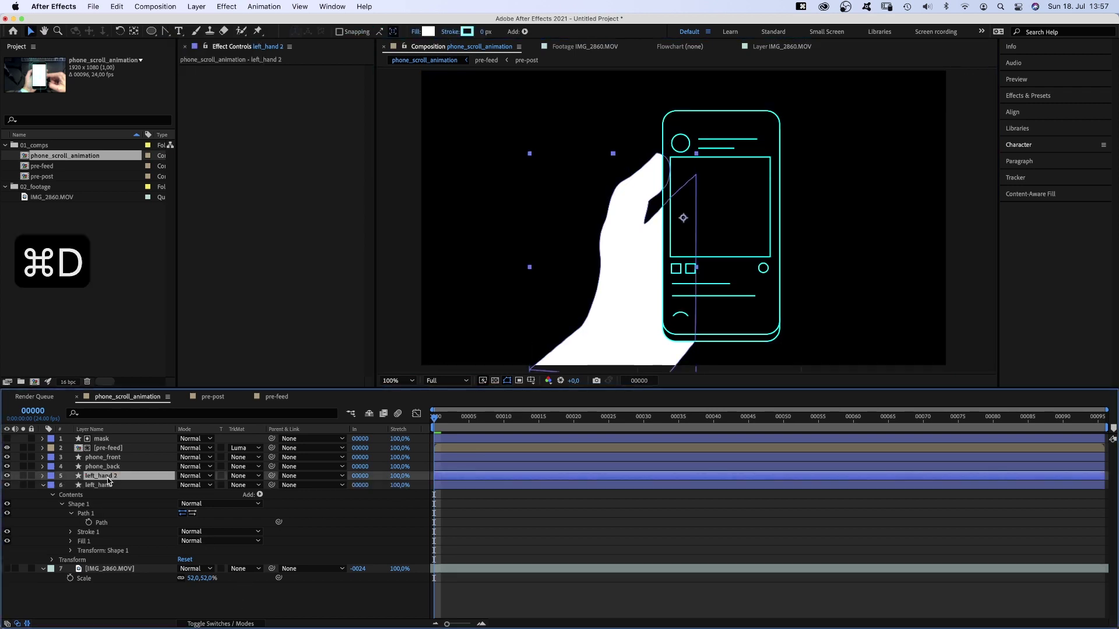
Step: Give the duplicated hand a dark teal fill and rename the layer left_hand_shade
{"action": "left_click", "coordinate": [429, 32]}
{"action": "left_click_drag", "start_coordinate": [371, 400], "coordinate": [370, 468]}
{"action": "left_click_drag", "start_coordinate": [251, 461], "coordinate": [278, 415]}
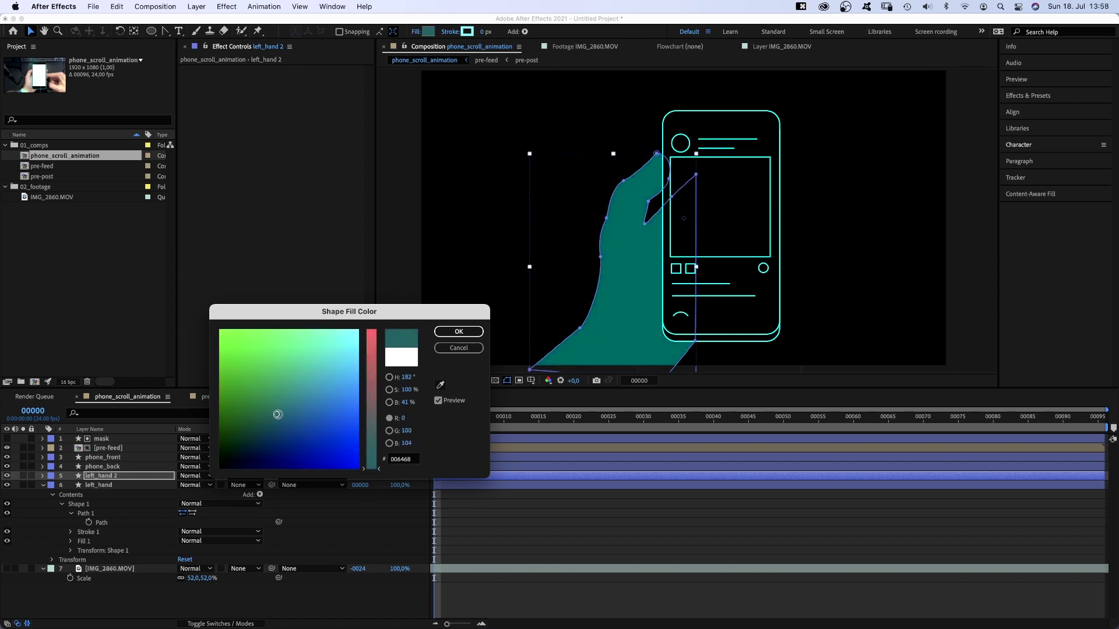
{"action": "left_click", "coordinate": [457, 332]}
{"action": "key", "text": "Return"}
{"action": "key", "text": "Right"}
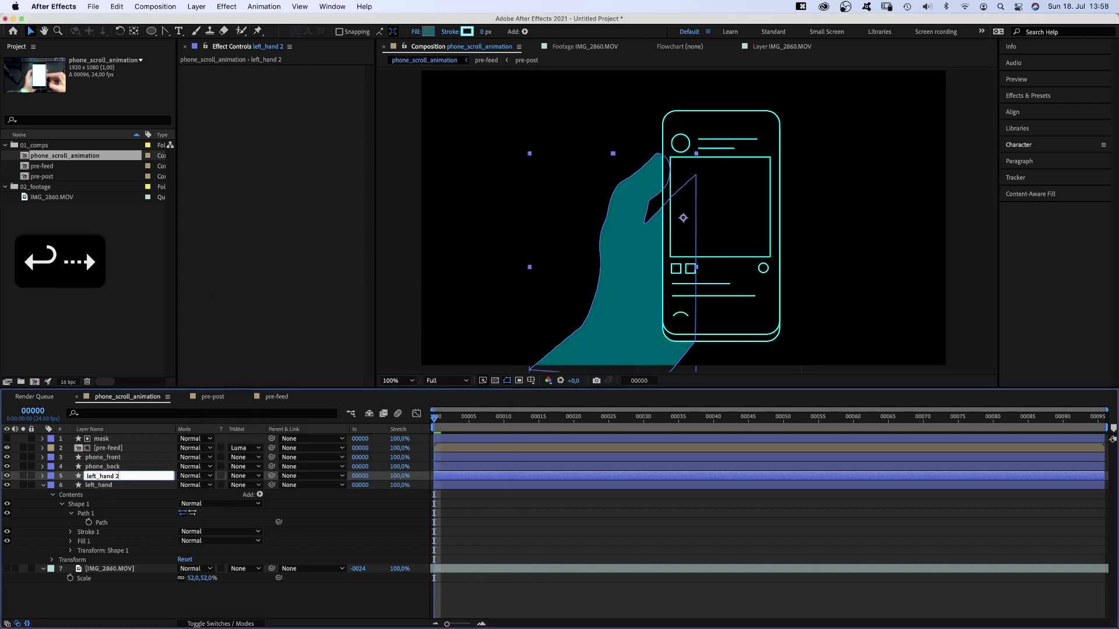
{"action": "key", "text": "BackSpace"}
{"action": "key", "text": "BackSpace"}
{"action": "type", "text": "_shade"}
{"action": "key", "text": "Return"}
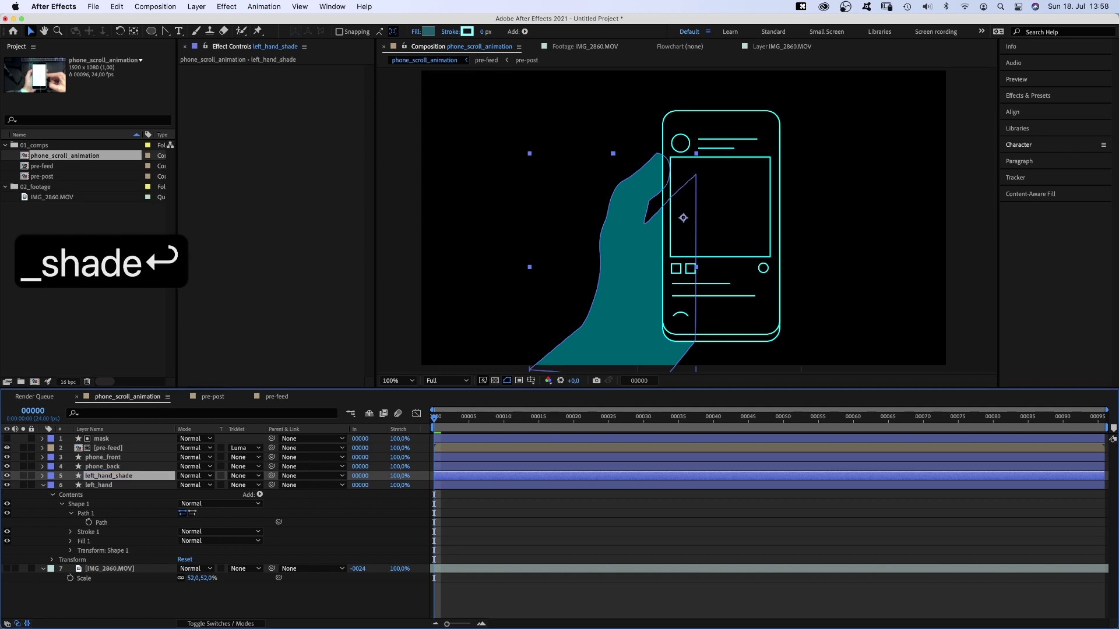
Step: Mask left_hand_shade with a rectangle enclosing the phone, with its near edge just outside the phone's thumb side
{"action": "left_click", "coordinate": [151, 32]}
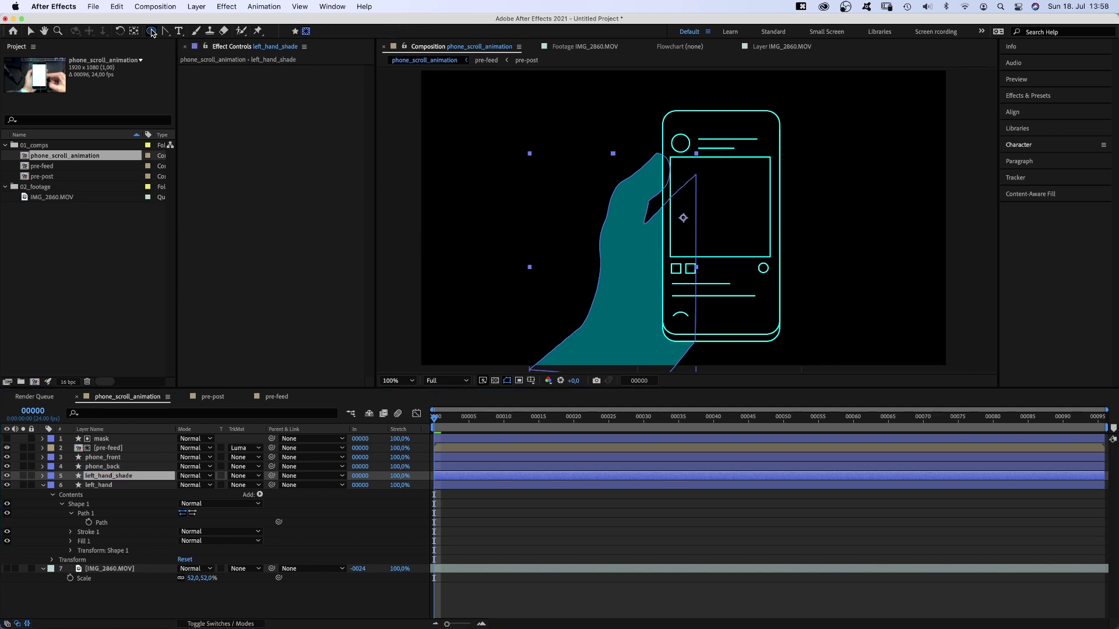
{"action": "left_click", "coordinate": [152, 33]}
{"action": "left_click", "coordinate": [201, 31]}
{"action": "left_click_drag", "start_coordinate": [629, 93], "coordinate": [795, 357]}
{"action": "key", "text": "v"}
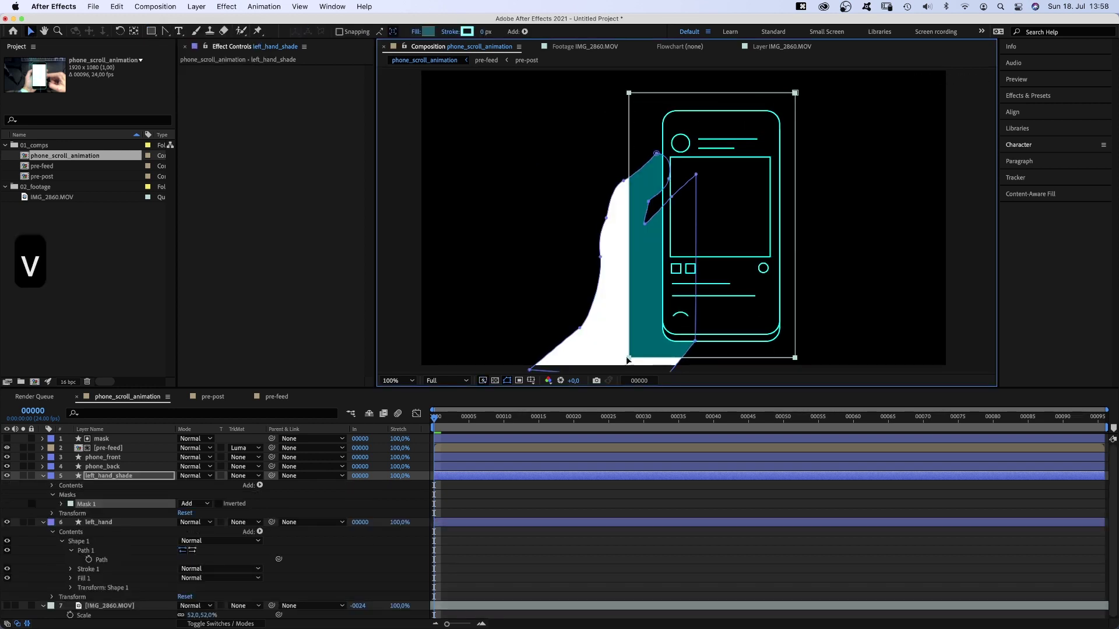
{"action": "left_click_drag", "start_coordinate": [631, 359], "coordinate": [657, 353]}
Step: Feather the left_hand_shade mask by 83 px and change the shade's fill to a dark navy blue
{"action": "left_click", "coordinate": [62, 504]}
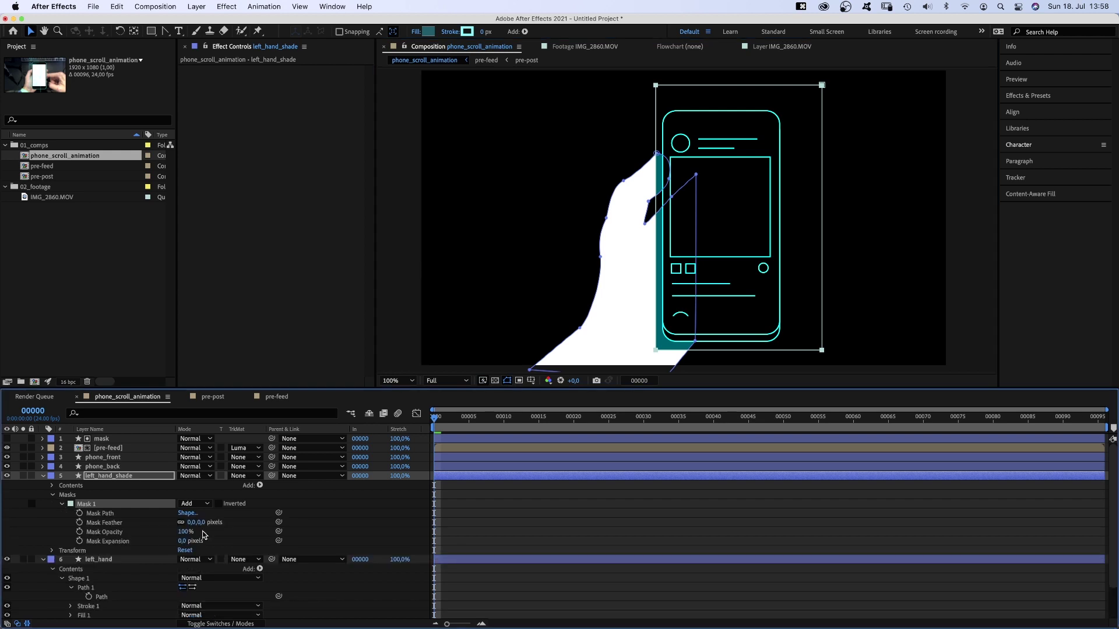
{"action": "left_click_drag", "start_coordinate": [192, 522], "coordinate": [224, 521]}
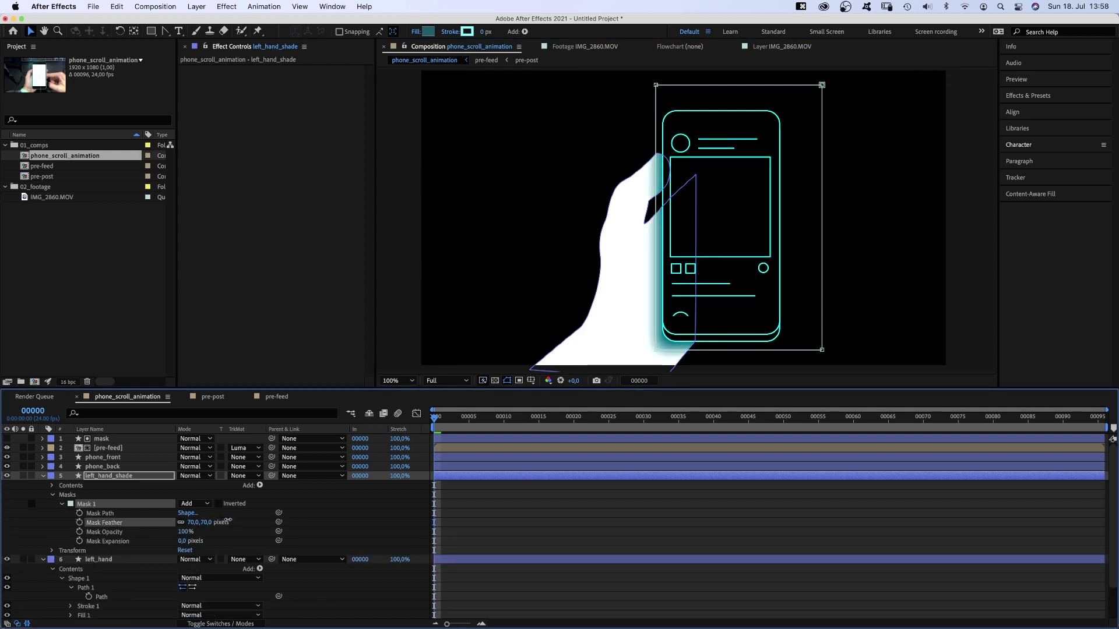
{"action": "left_click", "coordinate": [430, 32]}
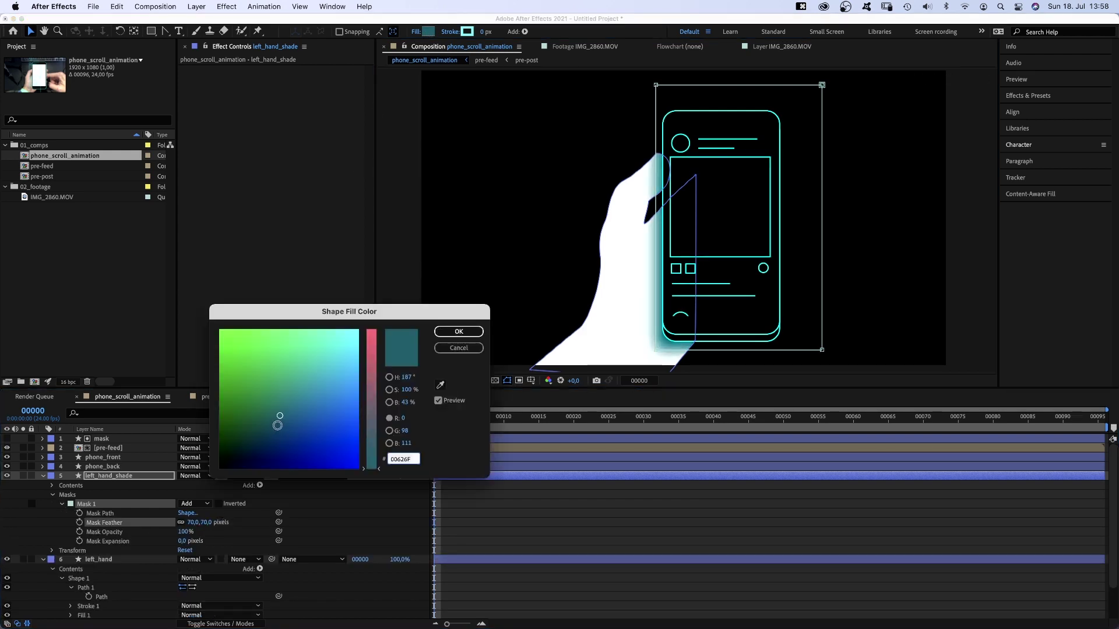
{"action": "left_click", "coordinate": [257, 453]}
{"action": "left_click", "coordinate": [458, 331]}
{"action": "left_click_drag", "start_coordinate": [191, 522], "coordinate": [198, 520]}
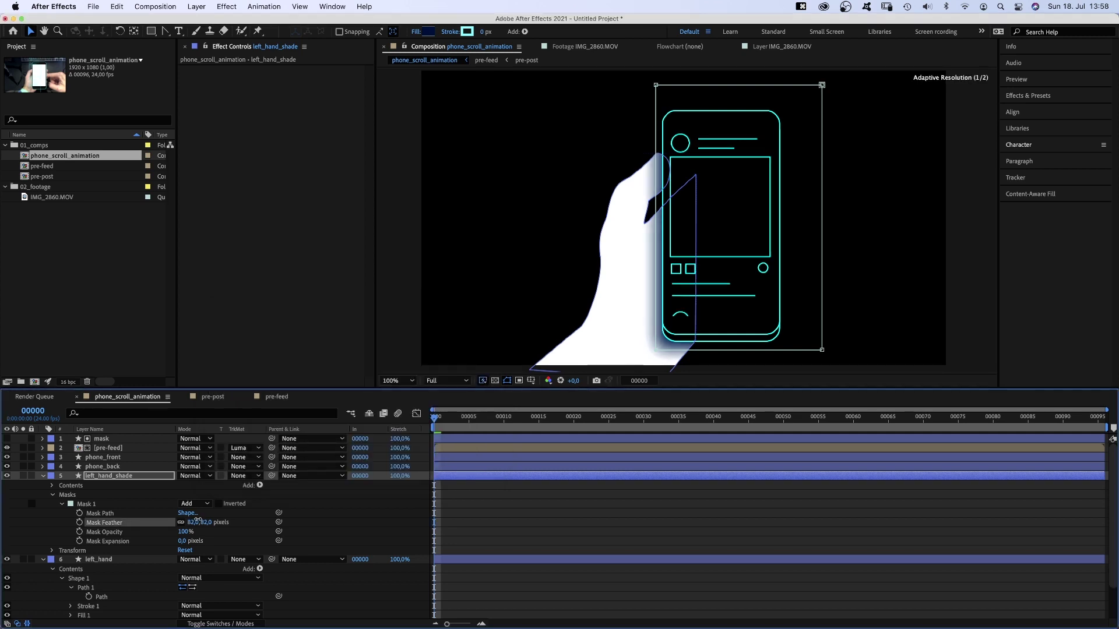
Step: Raise the lower edge of the left_hand_shade mask slightly and nudge its thumb-side edge closer to the phone
{"action": "left_click", "coordinate": [58, 527]}
{"action": "left_click", "coordinate": [103, 506]}
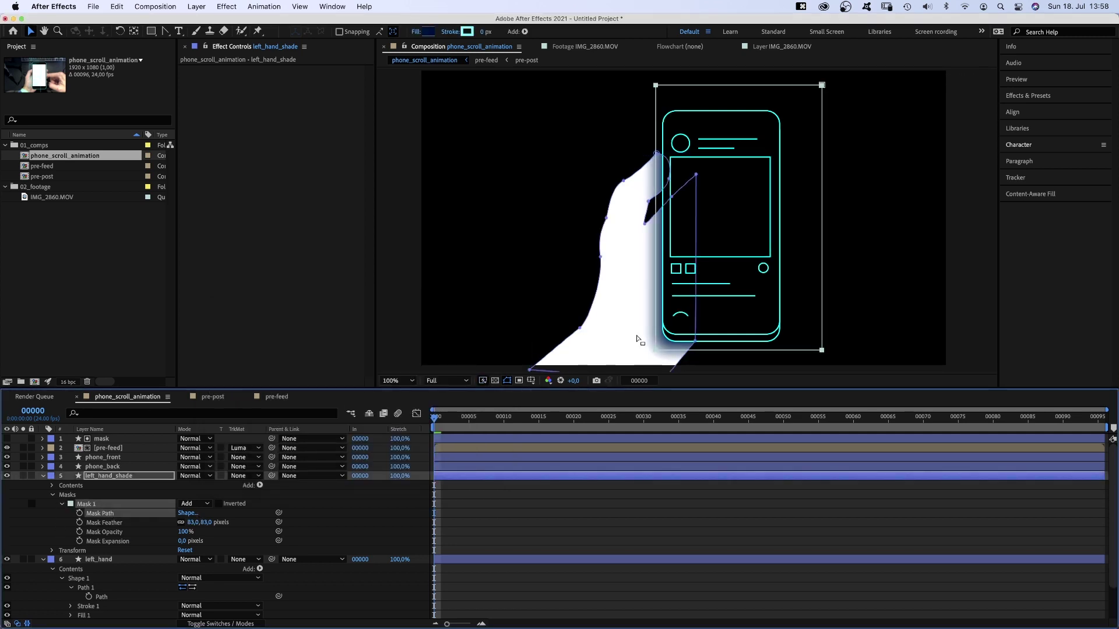
{"action": "left_click_drag", "start_coordinate": [823, 352], "coordinate": [824, 347]}
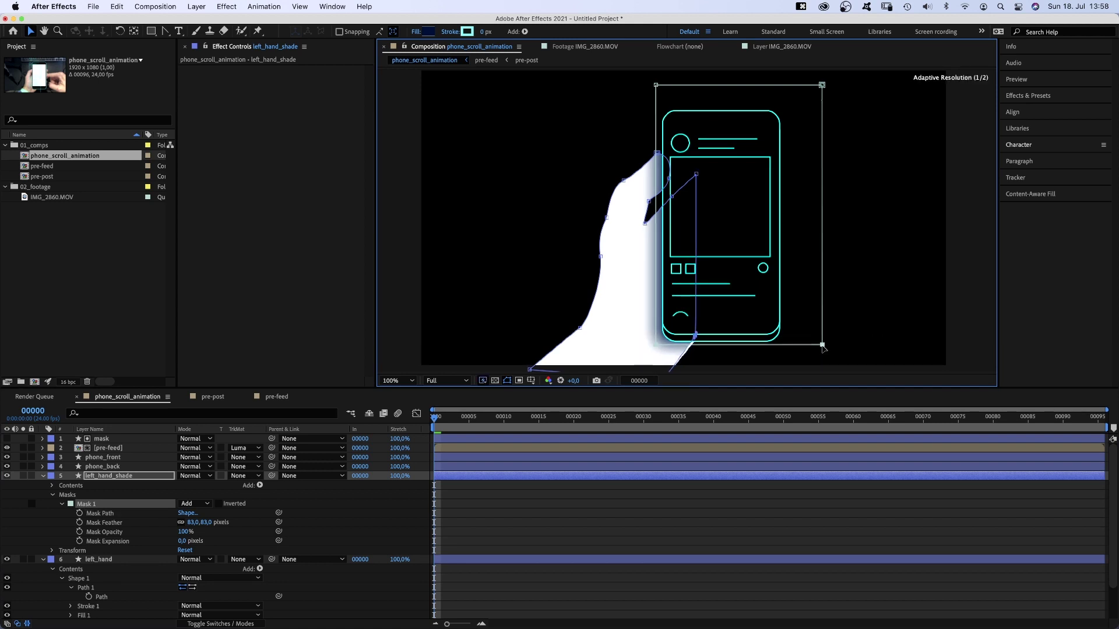
{"action": "left_click", "coordinate": [638, 309]}
{"action": "left_click_drag", "start_coordinate": [656, 310], "coordinate": [659, 310]}
{"action": "left_click", "coordinate": [50, 526]}
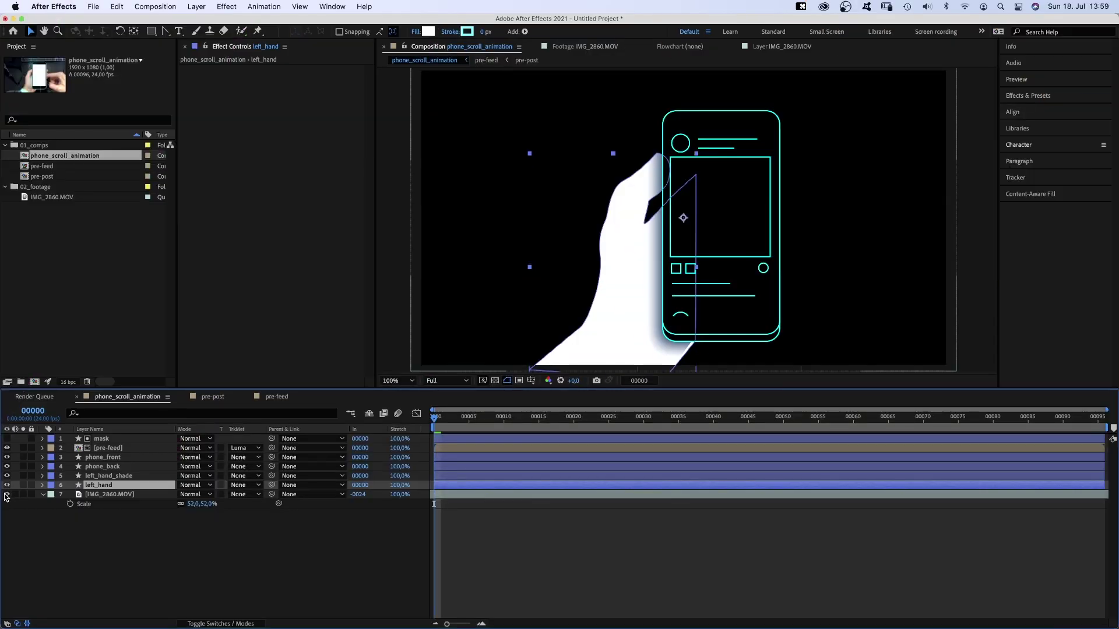
Step: Show the footage, hide left_hand, and draw a small four-sided fingernail shape over the thumb within the left_hand layer
{"action": "left_click", "coordinate": [7, 494]}
{"action": "left_click", "coordinate": [7, 485]}
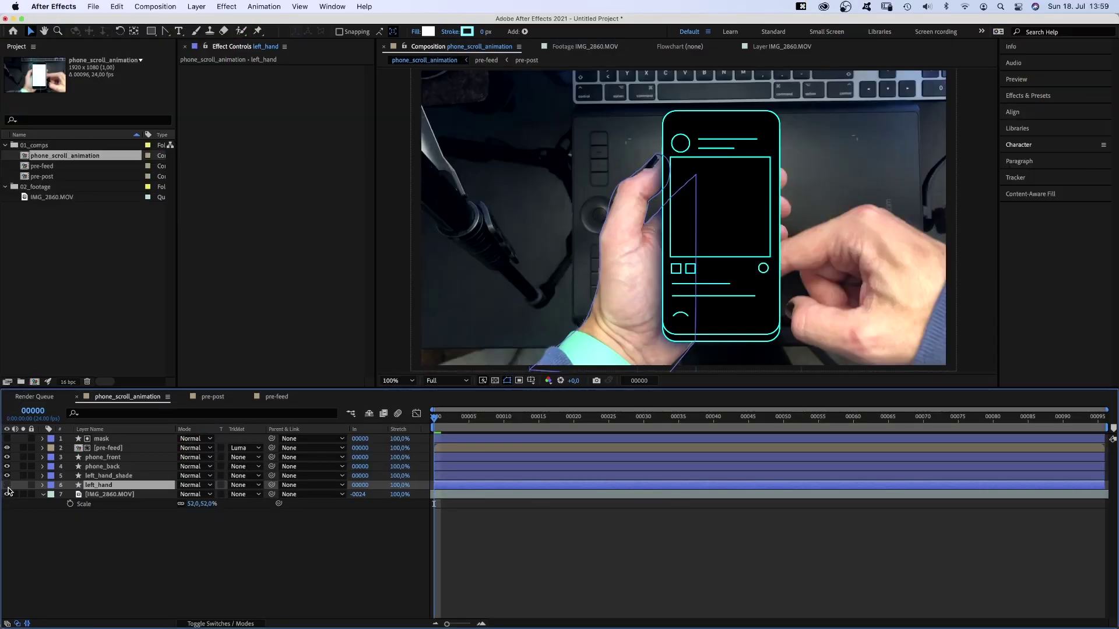
{"action": "left_click", "coordinate": [165, 32]}
{"action": "left_click", "coordinate": [649, 148]}
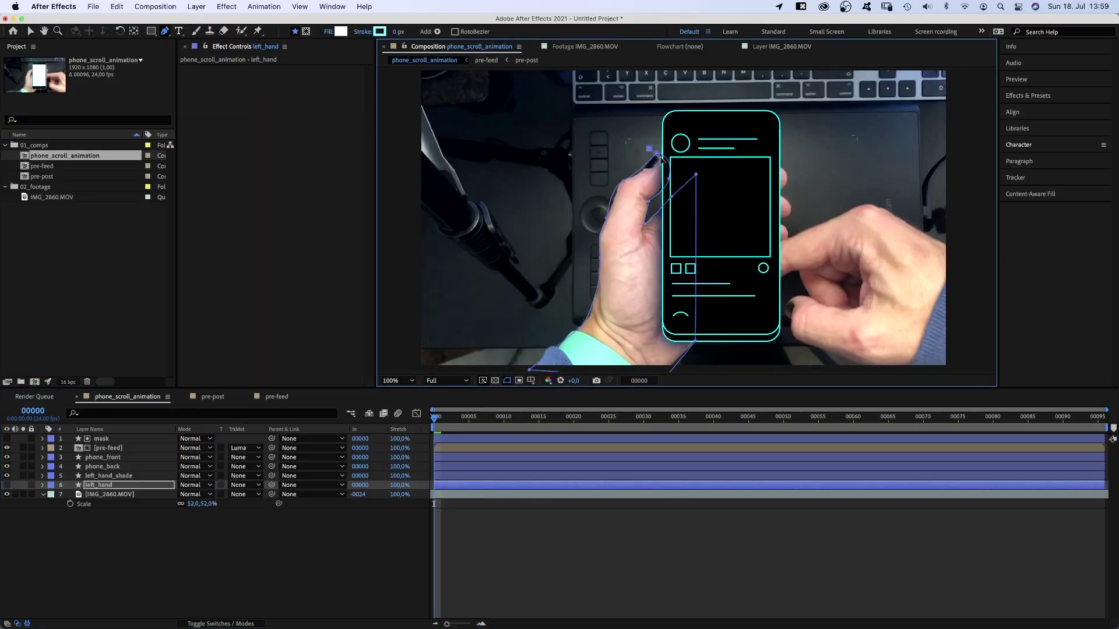
{"action": "key", "text": "v"}
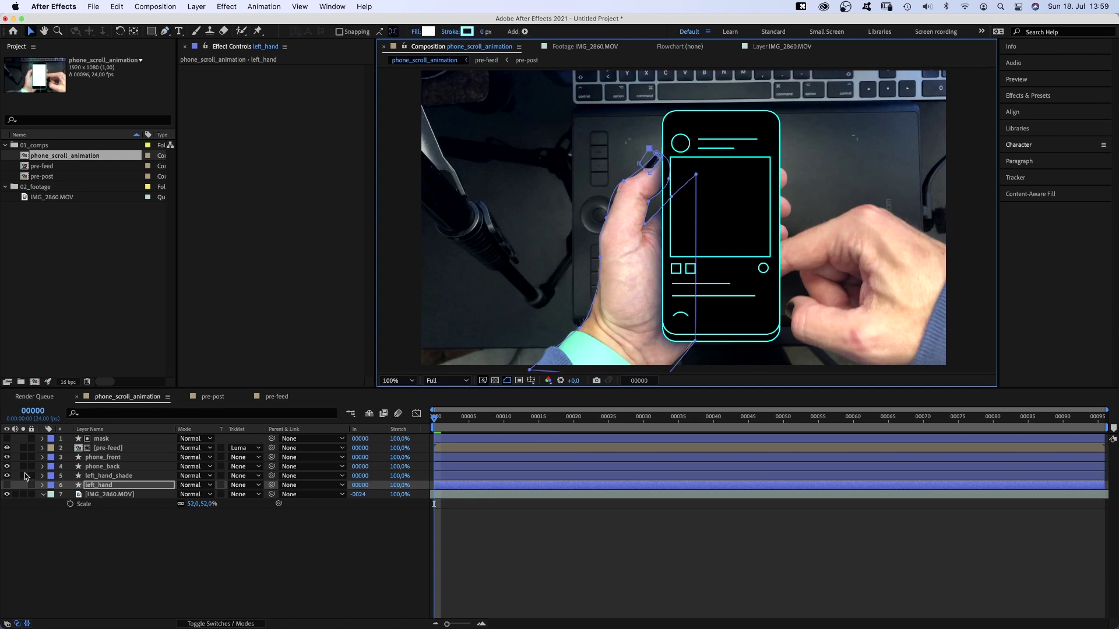
Step: Fill the thumbnail shape with a dark blue
{"action": "left_click", "coordinate": [428, 31]}
{"action": "left_click", "coordinate": [371, 468]}
{"action": "left_click_drag", "start_coordinate": [244, 460], "coordinate": [252, 445]}
{"action": "left_click", "coordinate": [459, 333]}
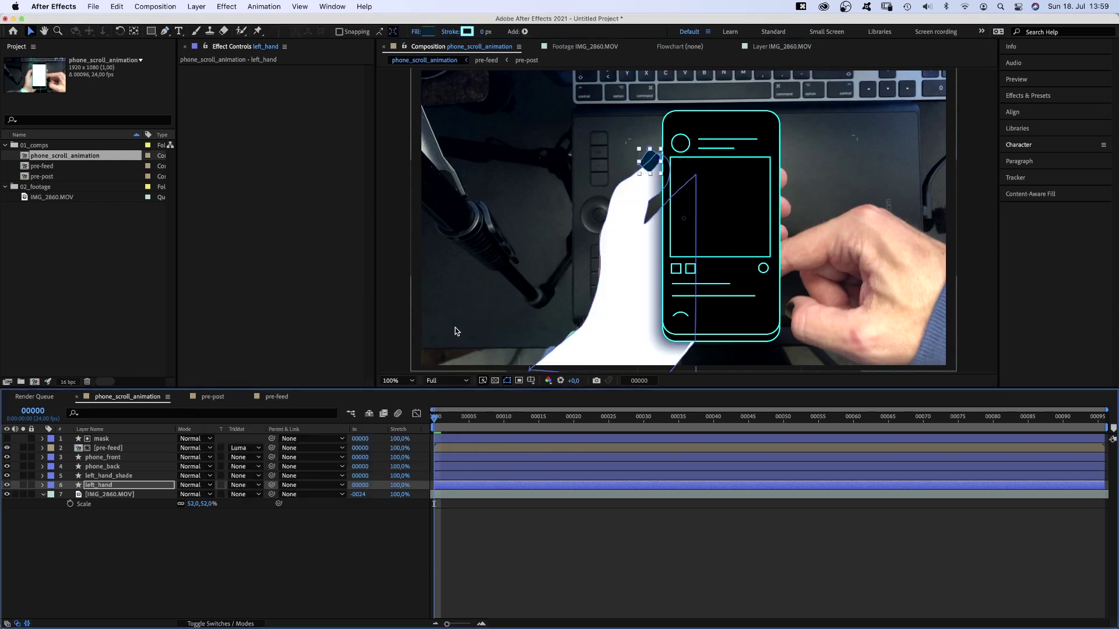
Step: Adjust the thumbnail shape's path points to fit the nail in the footage, with the left_hand layer hidden
{"action": "left_click", "coordinate": [42, 486]}
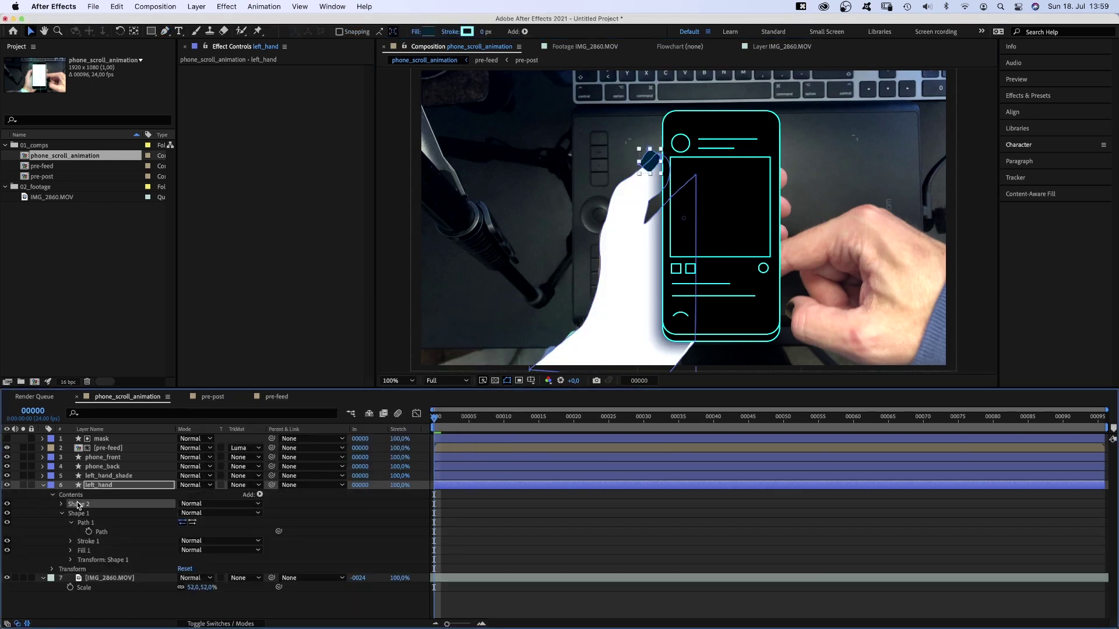
{"action": "left_click", "coordinate": [61, 504]}
{"action": "key", "text": "period"}
{"action": "key", "text": "period"}
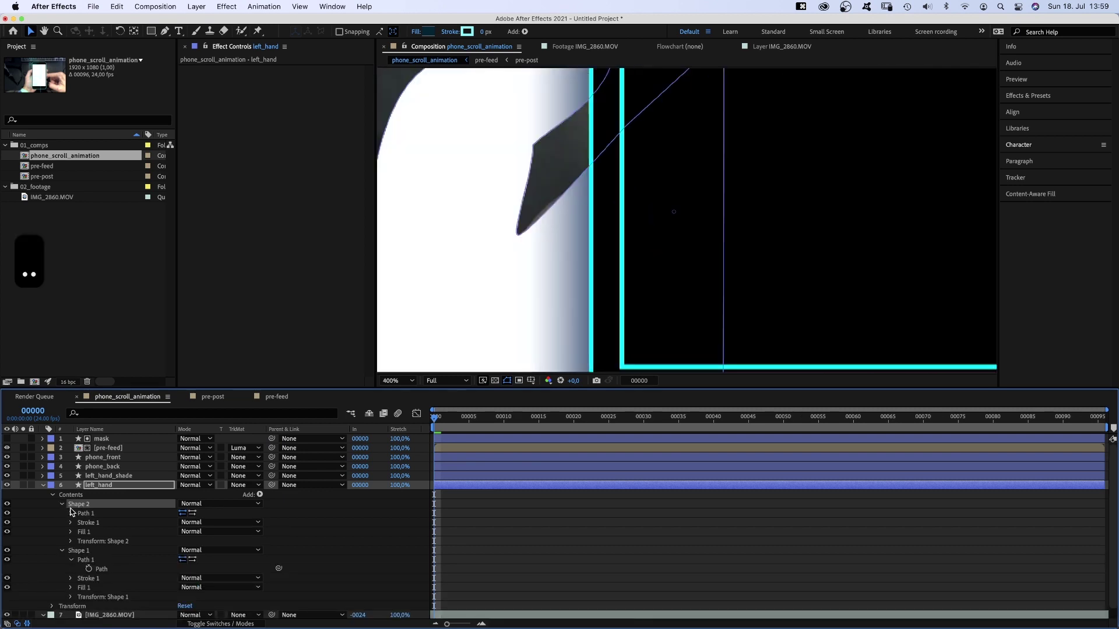
{"action": "left_click_drag", "start_coordinate": [592, 346], "coordinate": [641, 467]}
{"action": "left_click", "coordinate": [7, 485]}
{"action": "left_click_drag", "start_coordinate": [671, 317], "coordinate": [676, 309]}
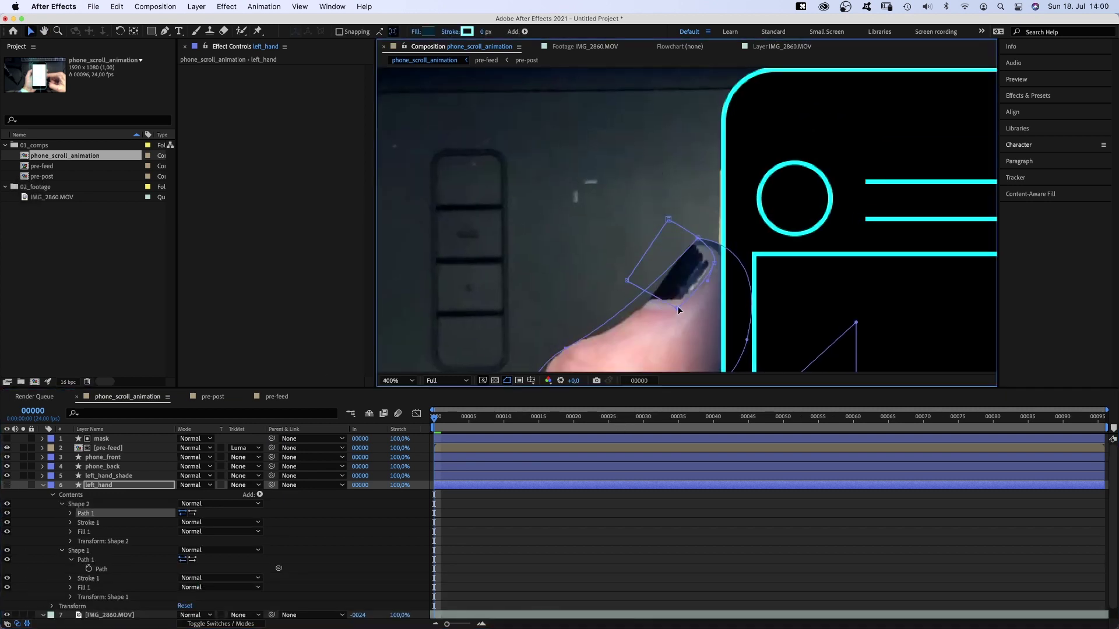
Step: Curve the thumbnail path at its lower corner and make the left_hand layer visible again
{"action": "left_click_drag", "start_coordinate": [165, 31], "coordinate": [203, 68]}
{"action": "left_click_drag", "start_coordinate": [675, 309], "coordinate": [630, 304]}
{"action": "key", "text": "v"}
{"action": "left_click", "coordinate": [6, 485]}
{"action": "left_click", "coordinate": [44, 485]}
{"action": "left_click", "coordinate": [6, 494]}
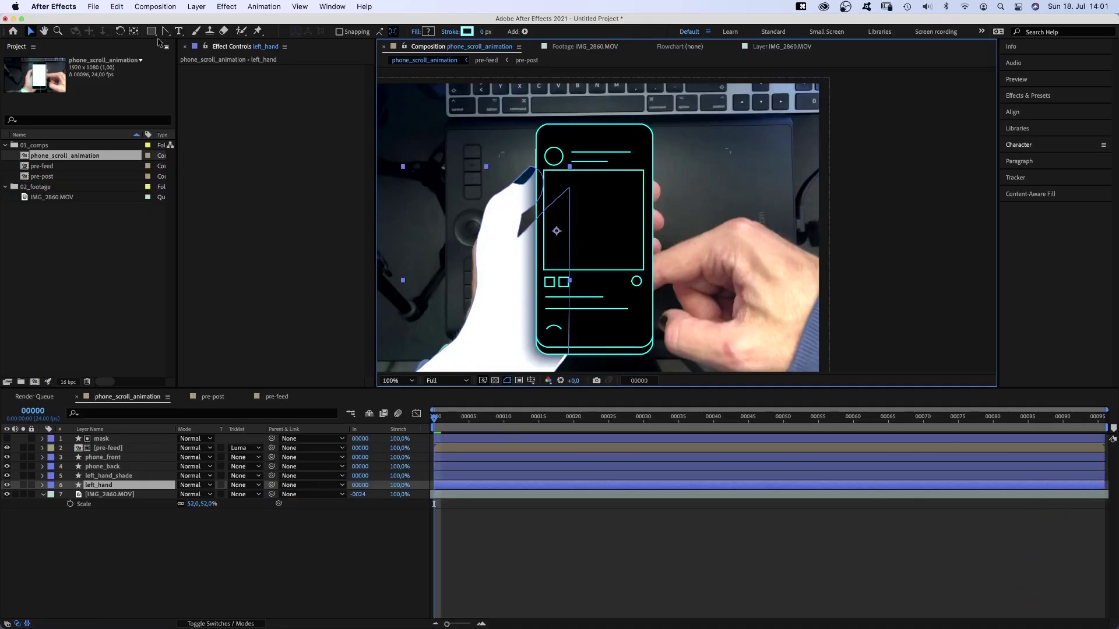
Step: Trace the four fingertips behind the phone's far edge as a closed Pen shape in the left_hand layer
{"action": "left_click", "coordinate": [162, 32]}
{"action": "left_click", "coordinate": [207, 30]}
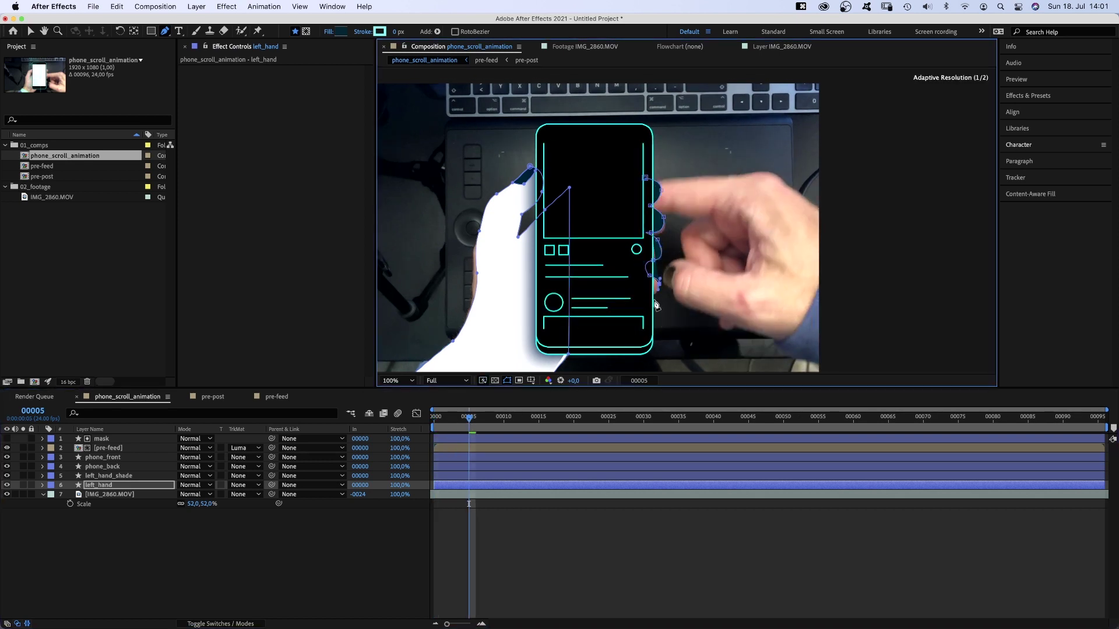
{"action": "left_click", "coordinate": [652, 294]}
{"action": "left_click_drag", "start_coordinate": [659, 283], "coordinate": [659, 286]}
{"action": "left_click_drag", "start_coordinate": [655, 260], "coordinate": [655, 263]}
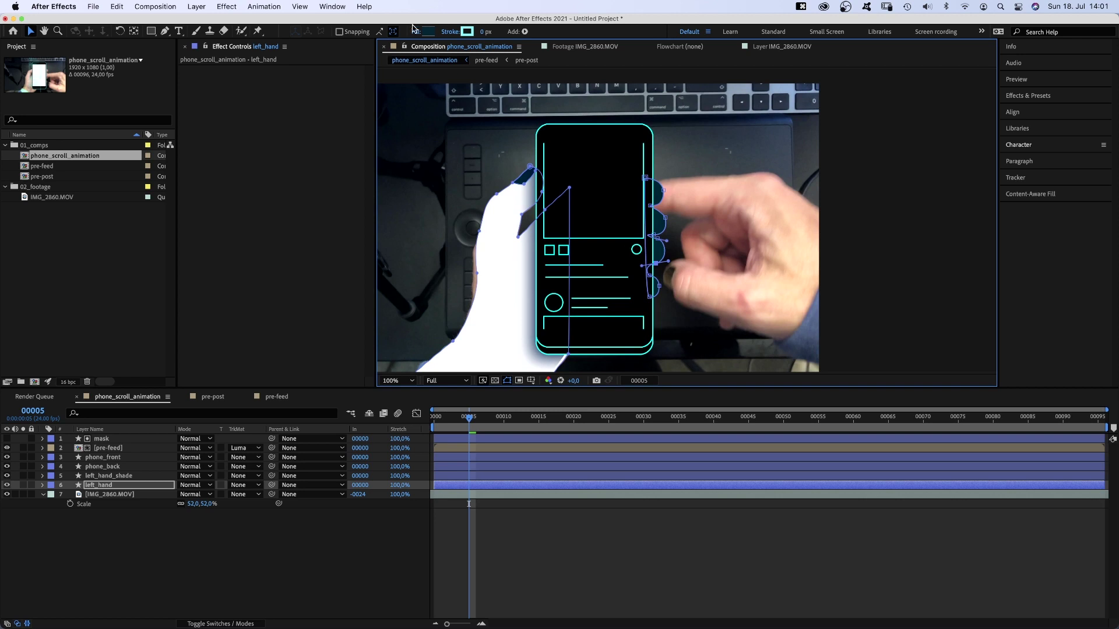
Step: Set the fingertips shape's fill to white (FFFFFF)
{"action": "left_click", "coordinate": [431, 32]}
{"action": "left_click_drag", "start_coordinate": [319, 384], "coordinate": [375, 314]}
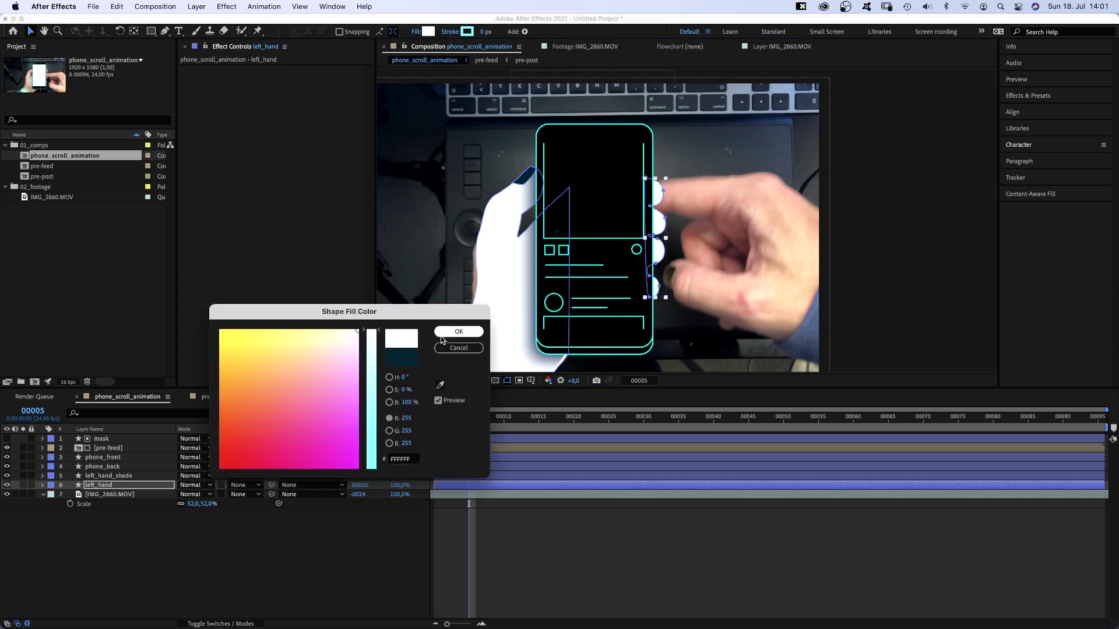
{"action": "left_click", "coordinate": [458, 332]}
Step: Copy the fingertips shape (Shape 3) from left_hand into the left_hand_shade layer
{"action": "left_click", "coordinate": [62, 512]}
{"action": "left_click", "coordinate": [62, 513]}
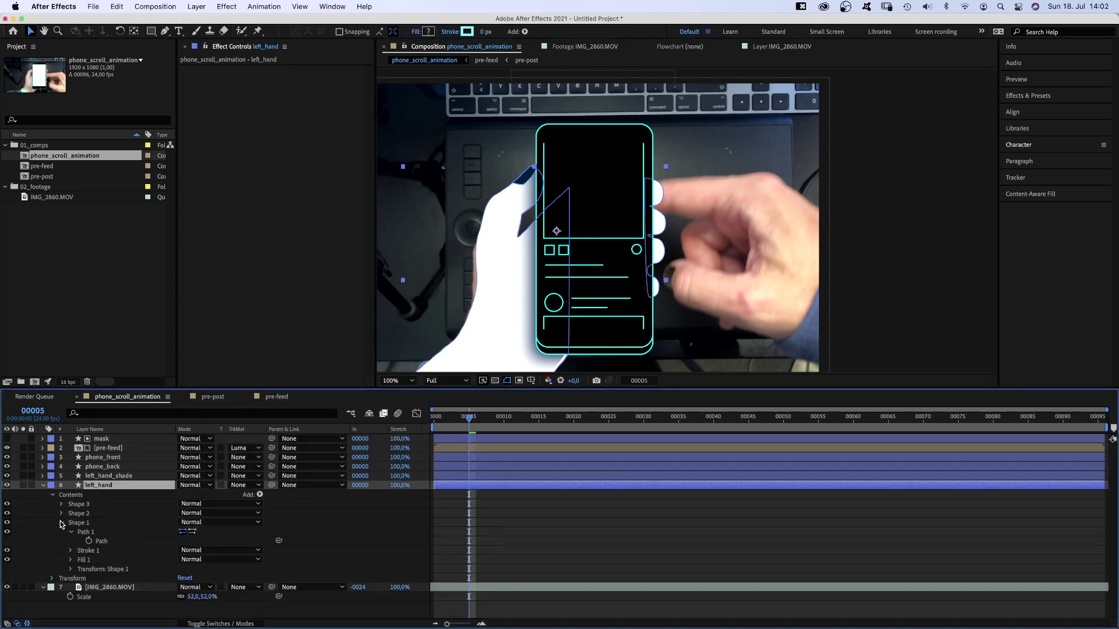
{"action": "left_click", "coordinate": [62, 522]}
{"action": "left_click", "coordinate": [80, 505]}
{"action": "key", "text": "super+c"}
{"action": "left_click", "coordinate": [100, 477]}
{"action": "key", "text": "super+v"}
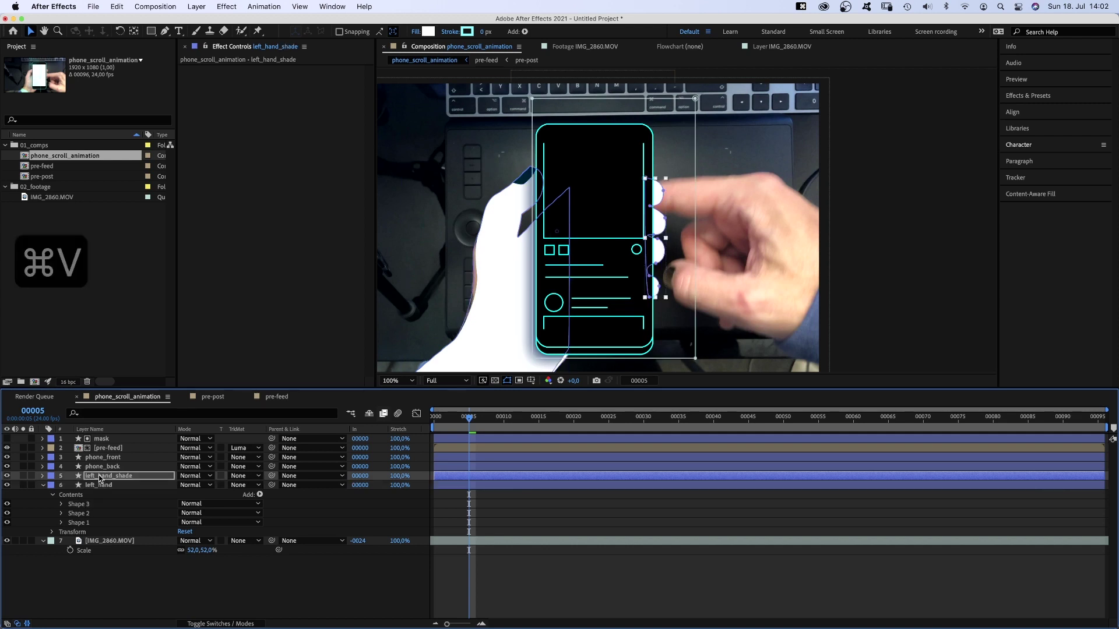
Step: Set the fill of the copied fingertips shape in left_hand_shade to RGB 0, 29, 70
{"action": "left_click", "coordinate": [42, 477]}
{"action": "left_click", "coordinate": [428, 33]}
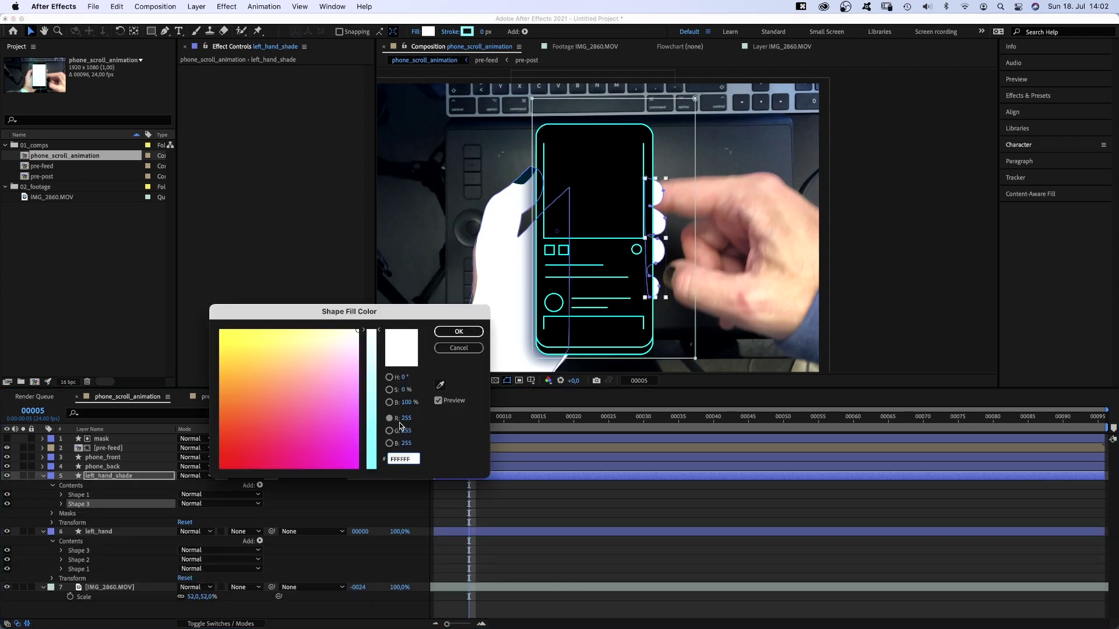
{"action": "type", "text": "0"}
{"action": "key", "text": "Tab"}
{"action": "type", "text": "29"}
{"action": "key", "text": "Tab"}
{"action": "type", "text": "70"}
{"action": "key", "text": "Return"}
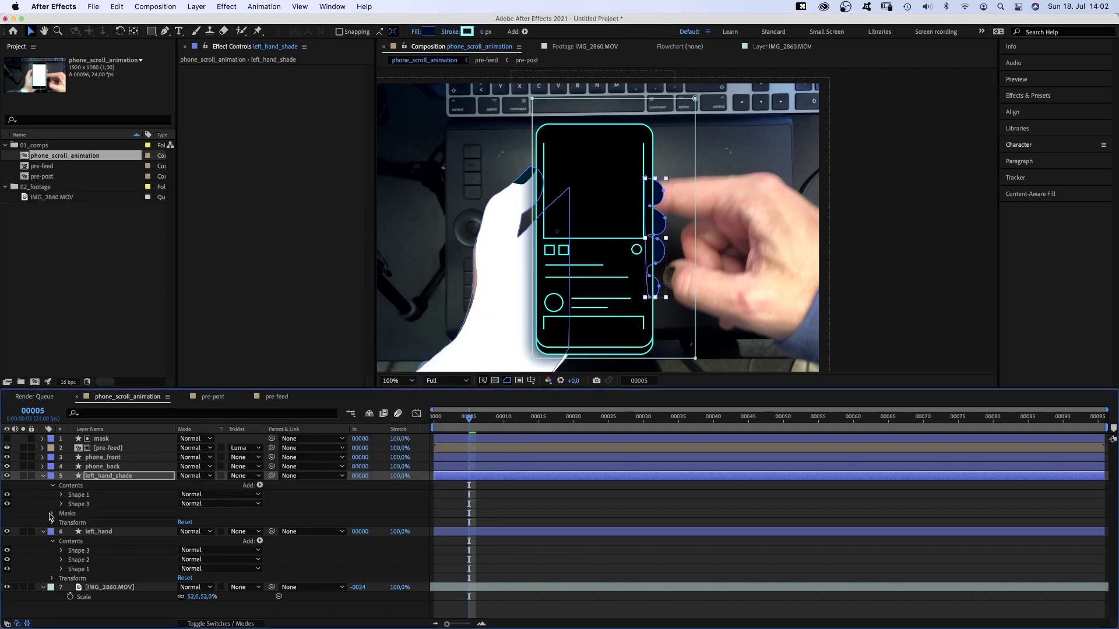
Step: Move the left_hand_shade mask's far edge inward to the phone's fingertip side, and hide the footage
{"action": "left_click", "coordinate": [50, 514]}
{"action": "key", "text": "v"}
{"action": "left_click", "coordinate": [708, 237]}
{"action": "left_click_drag", "start_coordinate": [694, 239], "coordinate": [659, 240]}
{"action": "left_click", "coordinate": [48, 513]}
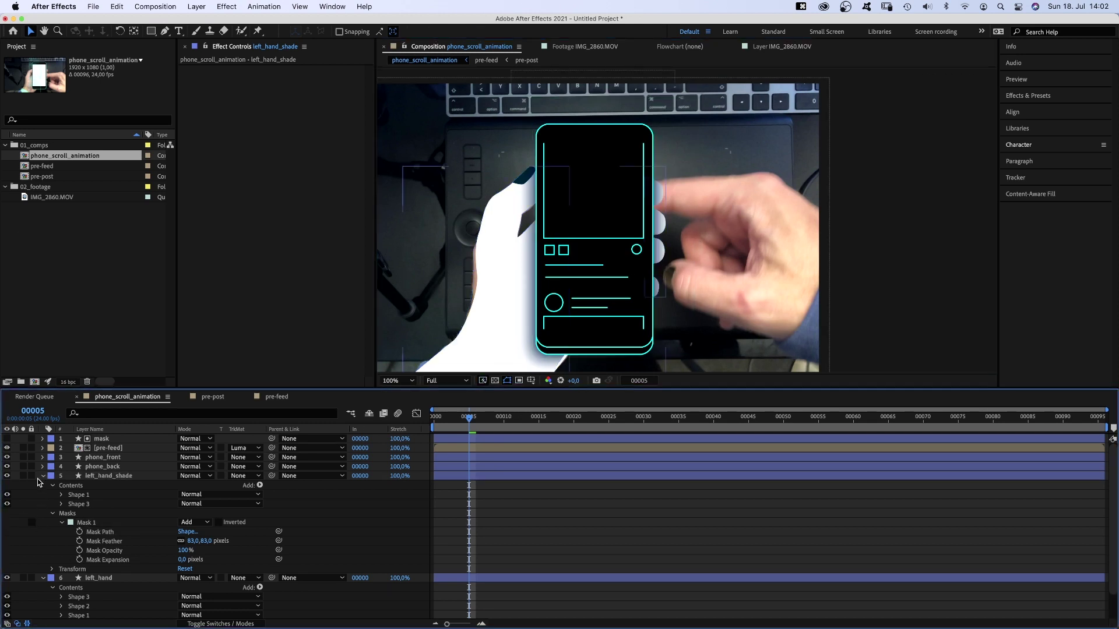
{"action": "left_click", "coordinate": [43, 476]}
{"action": "left_click", "coordinate": [7, 542]}
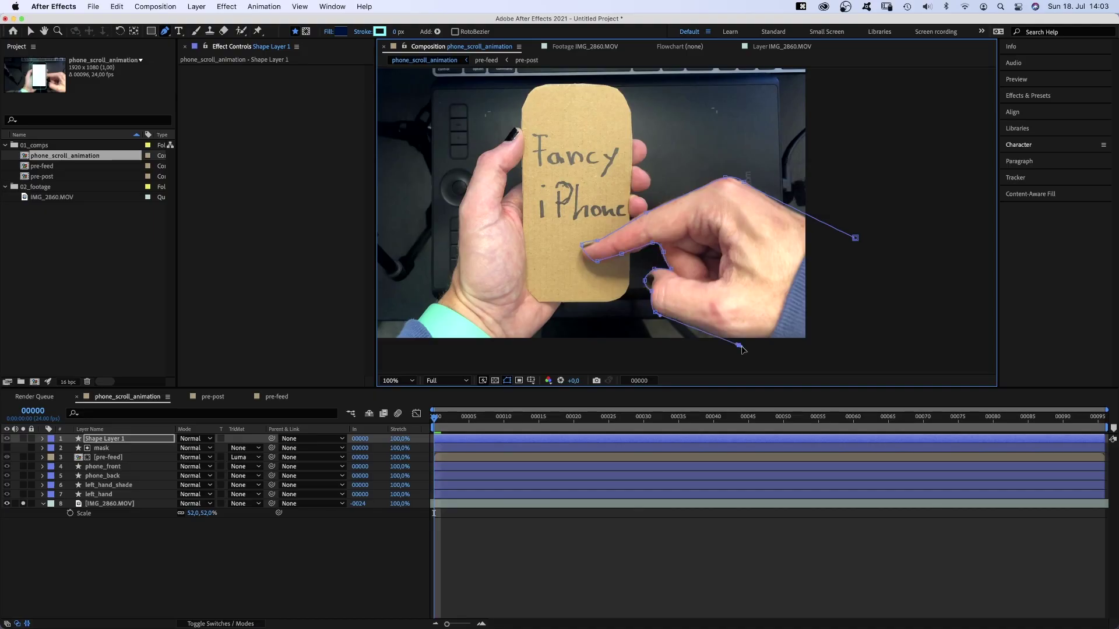
Step: Close the right-hand outline traced from the footage, set its fill to white (FFFFFF), and adjust the index fingertip point
{"action": "left_click", "coordinate": [841, 368]}
{"action": "left_click", "coordinate": [855, 237]}
{"action": "key", "text": "v"}
{"action": "left_click", "coordinate": [23, 439]}
{"action": "left_click", "coordinate": [428, 31]}
{"action": "type", "text": "ffffff"}
{"action": "key", "text": "Return"}
{"action": "left_click_drag", "start_coordinate": [582, 245], "coordinate": [583, 252]}
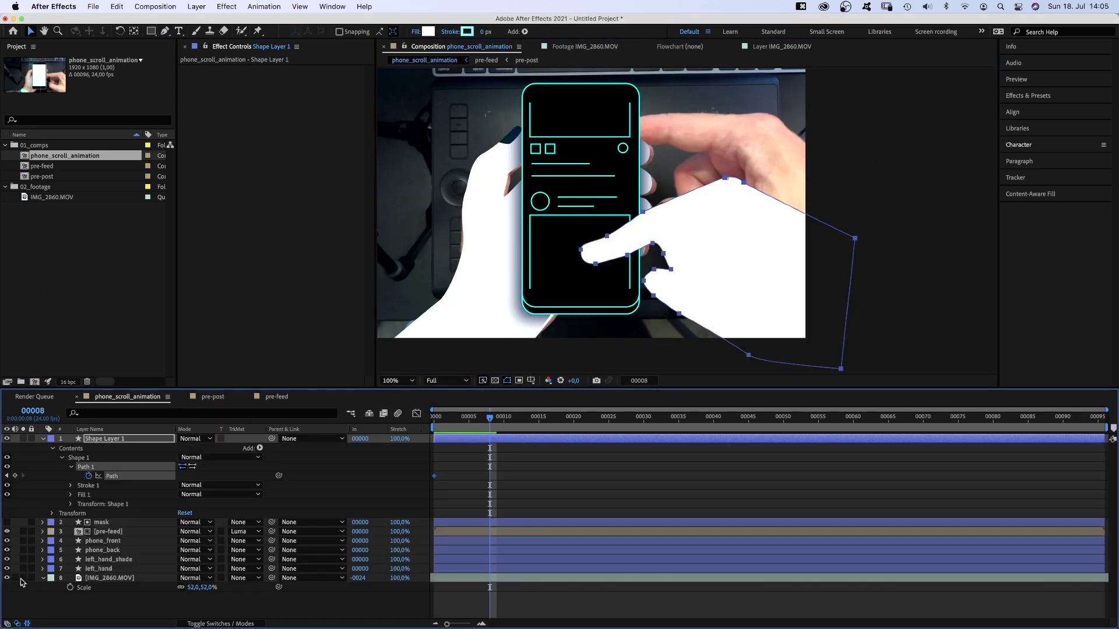
Step: Turn off the footage layer's solo and delete the traced right-hand layer, Shape Layer 1
{"action": "left_click", "coordinate": [24, 578]}
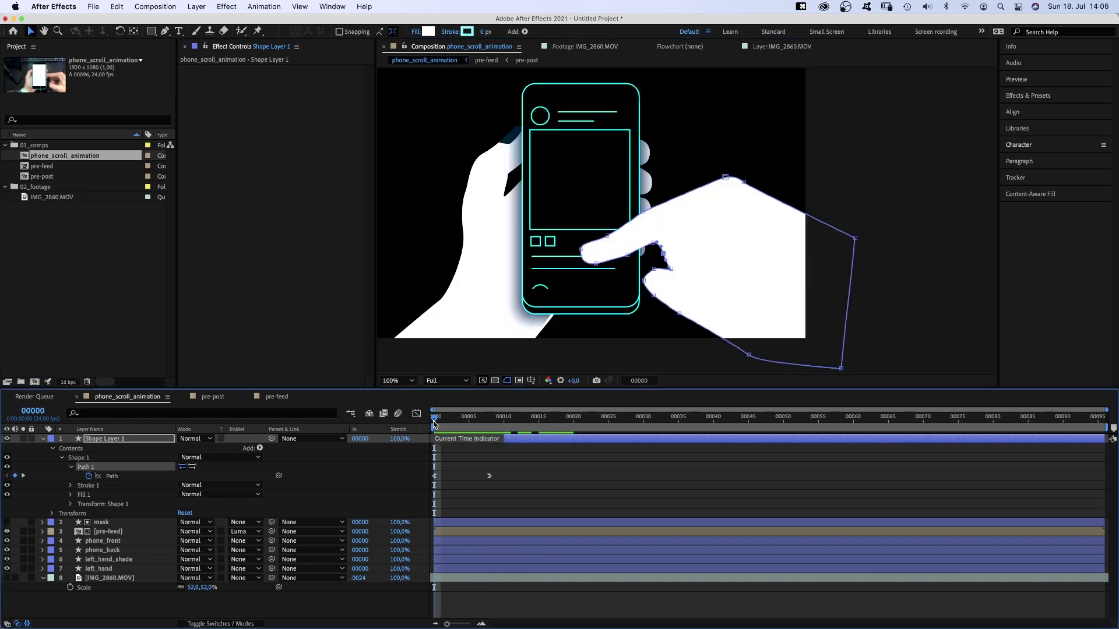
{"action": "left_click_drag", "start_coordinate": [434, 424], "coordinate": [867, 421]}
{"action": "key", "text": "Home"}
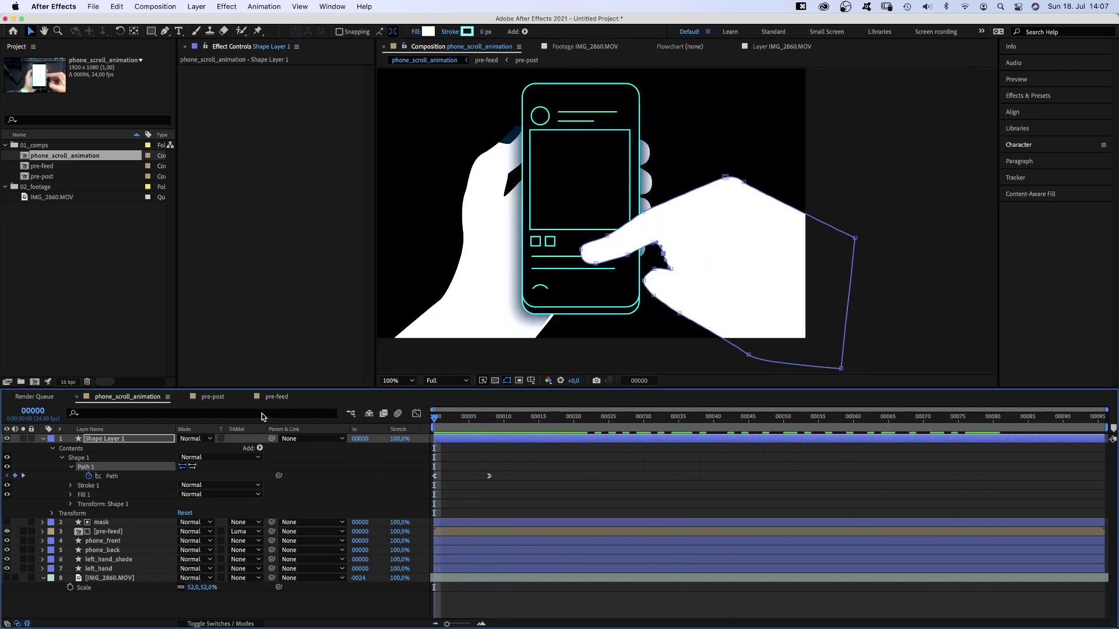
{"action": "key", "text": "BackSpace"}
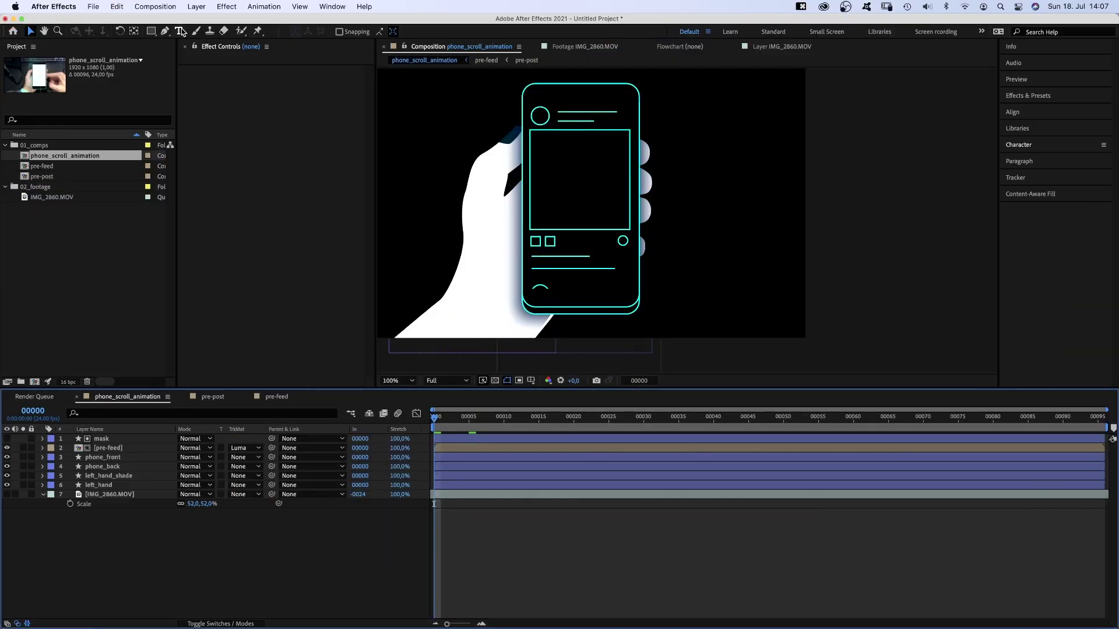
Step: Draw a closed white pointing-hand shape with the Pen tool, its index finger over the phone screen and its wrist beyond the frame
{"action": "left_click", "coordinate": [166, 31]}
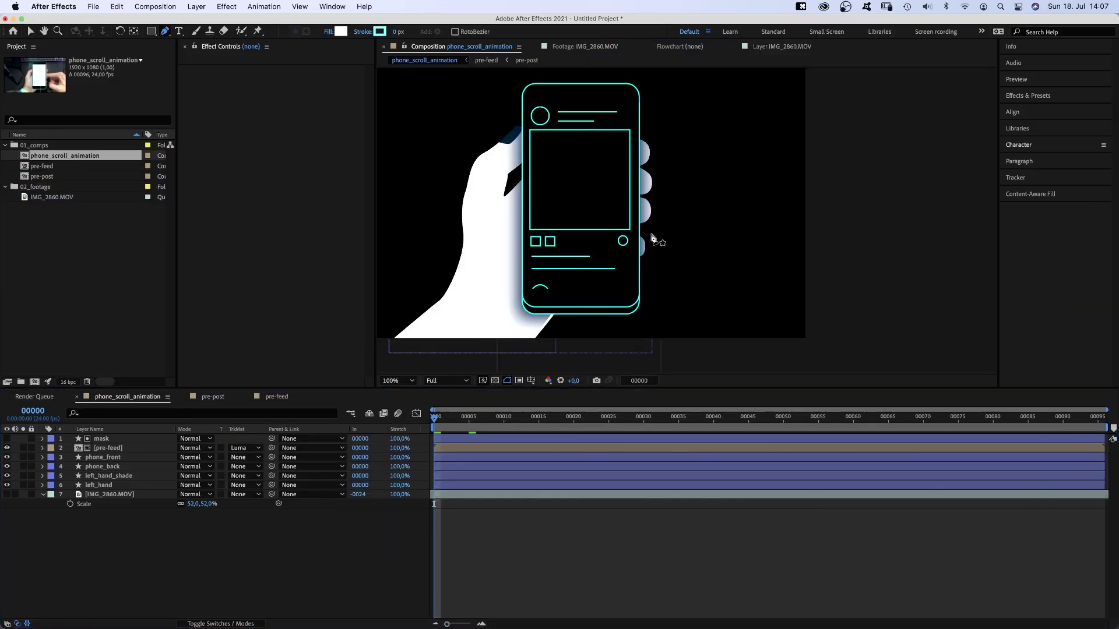
{"action": "left_click_drag", "start_coordinate": [669, 252], "coordinate": [659, 244]}
{"action": "left_click_drag", "start_coordinate": [592, 201], "coordinate": [583, 194]}
{"action": "left_click_drag", "start_coordinate": [583, 168], "coordinate": [587, 162]}
{"action": "left_click_drag", "start_coordinate": [656, 197], "coordinate": [667, 204]}
{"action": "left_click_drag", "start_coordinate": [698, 221], "coordinate": [703, 224]}
{"action": "left_click_drag", "start_coordinate": [724, 184], "coordinate": [810, 182]}
{"action": "left_click_drag", "start_coordinate": [854, 218], "coordinate": [890, 244]}
{"action": "left_click", "coordinate": [919, 339]}
{"action": "left_click", "coordinate": [670, 252]}
Step: Reveal the new shape's Path and refine its points into rounded knuckles behind the index finger
{"action": "key", "text": "v"}
{"action": "left_click", "coordinate": [42, 439]}
{"action": "left_click", "coordinate": [62, 458]}
{"action": "left_click", "coordinate": [71, 466]}
{"action": "left_click", "coordinate": [101, 476]}
{"action": "left_click_drag", "start_coordinate": [647, 218], "coordinate": [656, 229]}
{"action": "left_click", "coordinate": [735, 272]}
{"action": "key", "text": "g"}
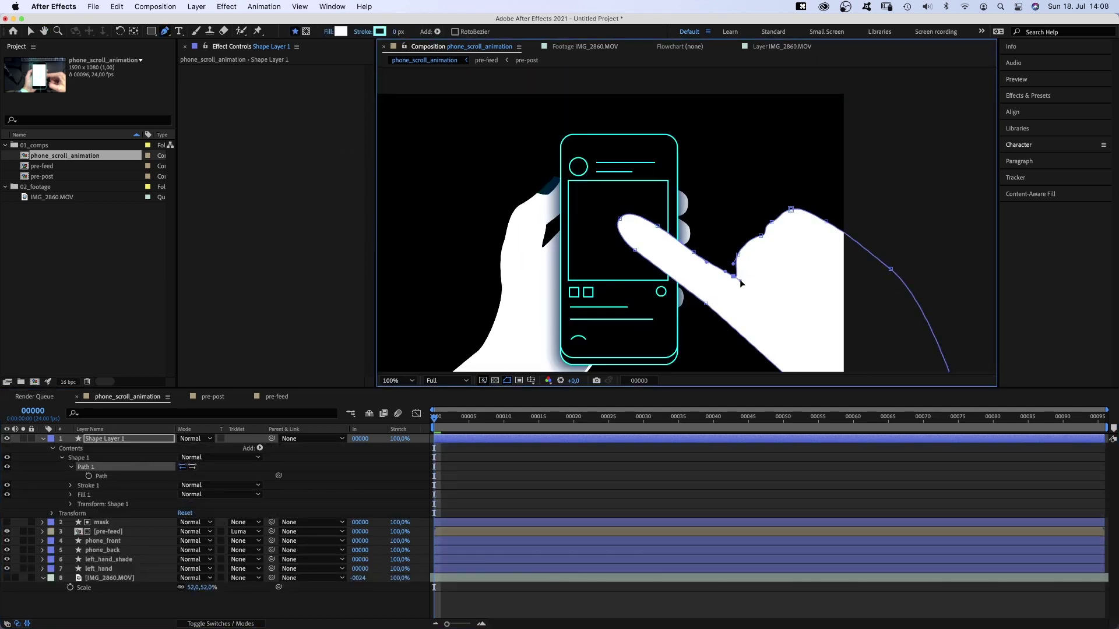
{"action": "key", "text": "v"}
{"action": "left_click_drag", "start_coordinate": [165, 32], "coordinate": [213, 66]}
{"action": "left_click", "coordinate": [733, 276]}
{"action": "key", "text": "v"}
{"action": "left_click_drag", "start_coordinate": [738, 255], "coordinate": [734, 253]}
{"action": "left_click_drag", "start_coordinate": [760, 236], "coordinate": [752, 249]}
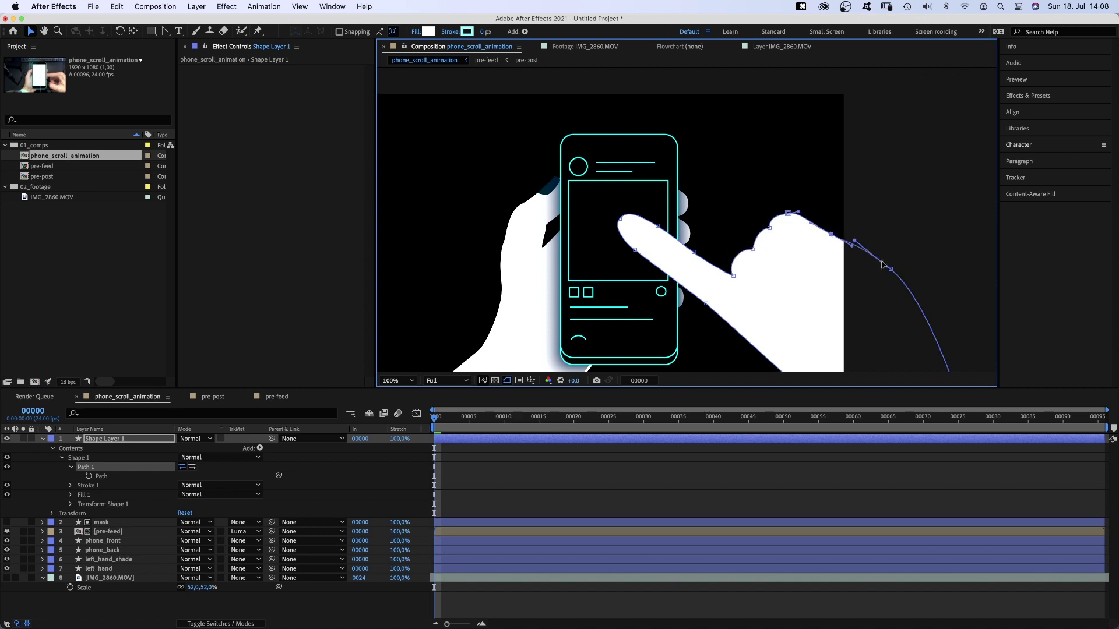
Step: Smooth the outline along the back of the hand and the wrist by adjusting its points and handles
{"action": "left_click_drag", "start_coordinate": [891, 271], "coordinate": [892, 301]}
{"action": "left_click_drag", "start_coordinate": [832, 234], "coordinate": [834, 231]}
{"action": "left_click_drag", "start_coordinate": [891, 299], "coordinate": [901, 282]}
{"action": "left_click_drag", "start_coordinate": [888, 344], "coordinate": [880, 262]}
{"action": "left_click", "coordinate": [833, 336]}
{"action": "left_click", "coordinate": [697, 221]}
{"action": "left_click_drag", "start_coordinate": [787, 130], "coordinate": [787, 137]}
{"action": "left_click_drag", "start_coordinate": [823, 148], "coordinate": [820, 159]}
{"action": "left_click_drag", "start_coordinate": [894, 200], "coordinate": [891, 211]}
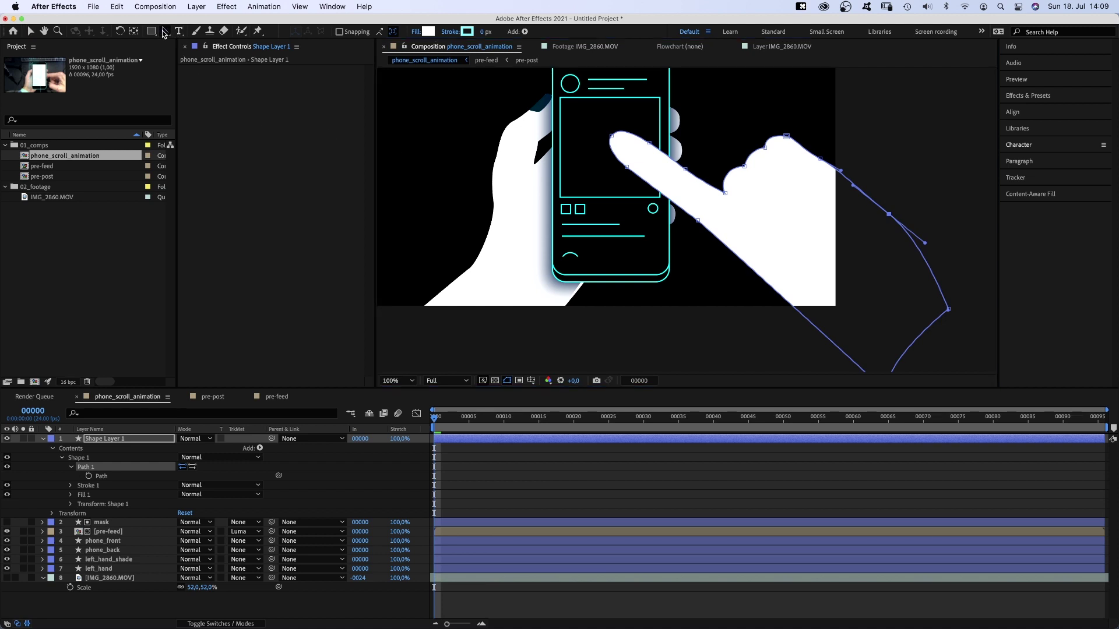
Step: Add vertices on the hand's underside and pull them out into a rounded thumb below the index finger
{"action": "left_click_drag", "start_coordinate": [165, 31], "coordinate": [207, 44]}
{"action": "left_click", "coordinate": [791, 305]}
{"action": "left_click", "coordinate": [748, 267]}
{"action": "left_click", "coordinate": [764, 279]}
{"action": "key", "text": "v"}
{"action": "left_click_drag", "start_coordinate": [763, 279], "coordinate": [698, 271]}
{"action": "left_click", "coordinate": [165, 31]}
{"action": "left_click", "coordinate": [721, 259]}
{"action": "left_click", "coordinate": [745, 299]}
{"action": "key", "text": "v"}
{"action": "left_click_drag", "start_coordinate": [791, 304], "coordinate": [740, 304]}
{"action": "left_click_drag", "start_coordinate": [791, 319], "coordinate": [792, 323]}
{"action": "left_click", "coordinate": [720, 259]}
{"action": "left_click_drag", "start_coordinate": [734, 255], "coordinate": [661, 218]}
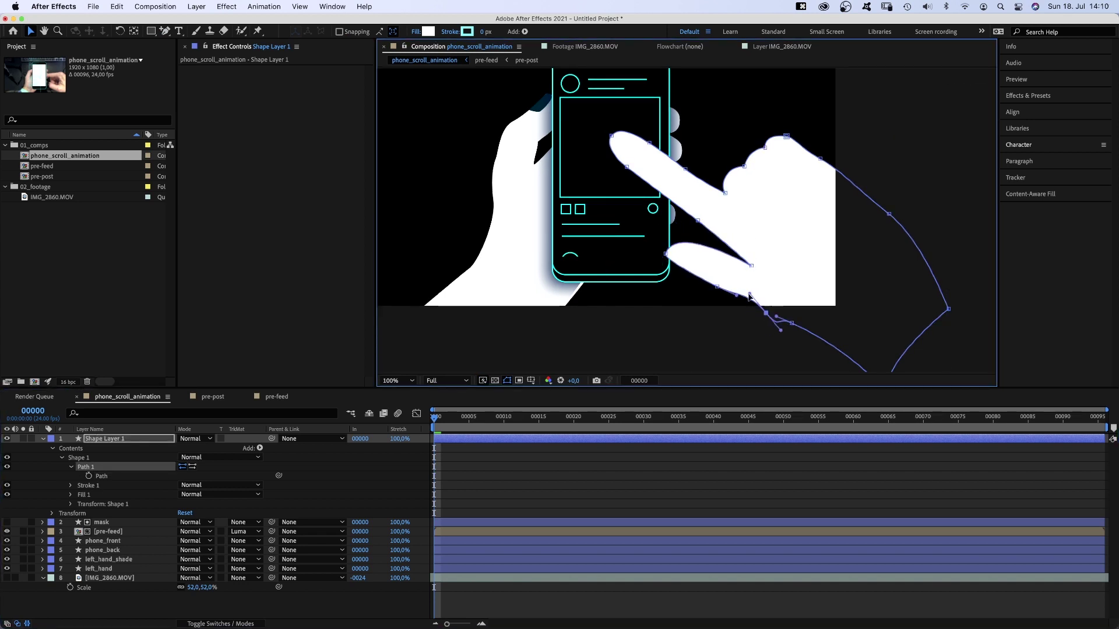
Step: Reposition the index fingertip points to lengthen the finger slightly across the phone screen
{"action": "left_click", "coordinate": [611, 136]}
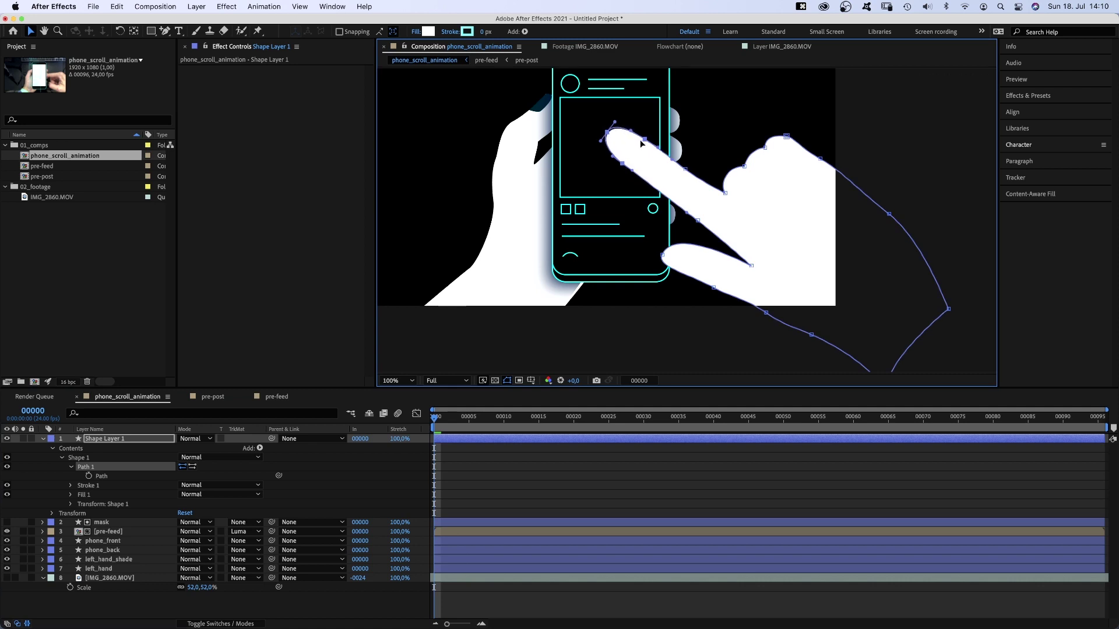
{"action": "left_click_drag", "start_coordinate": [640, 143], "coordinate": [629, 169]}
{"action": "left_click_drag", "start_coordinate": [616, 158], "coordinate": [618, 155]}
{"action": "left_click", "coordinate": [601, 126]}
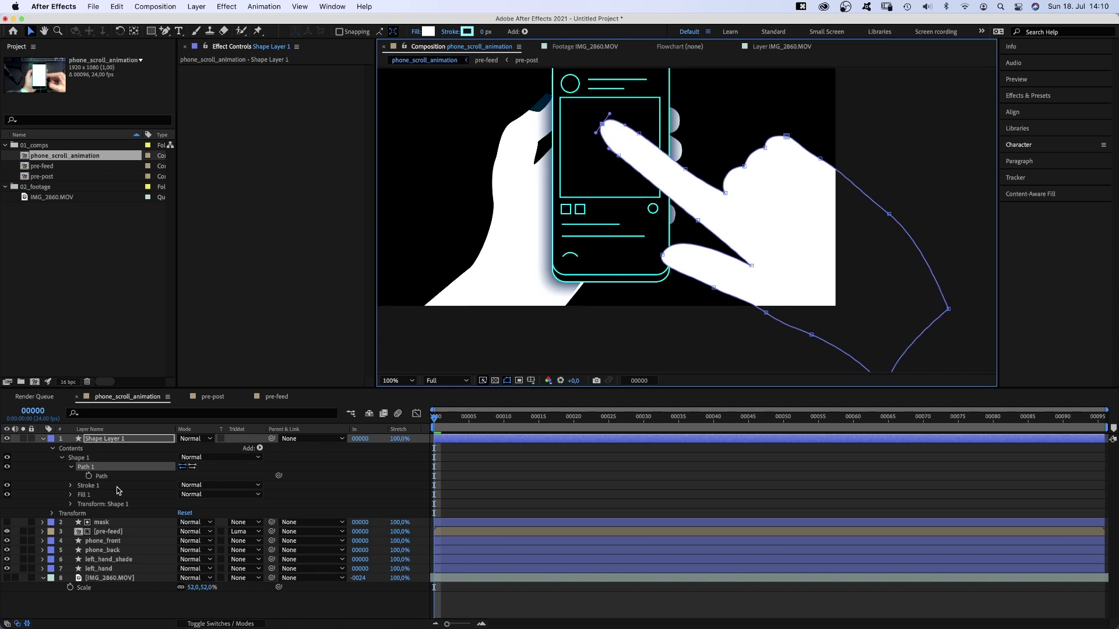
Step: Start keyframing the hand shape's Path at frame 0 and play the feed scroll for timing
{"action": "left_click", "coordinate": [89, 476]}
{"action": "key", "text": "space"}
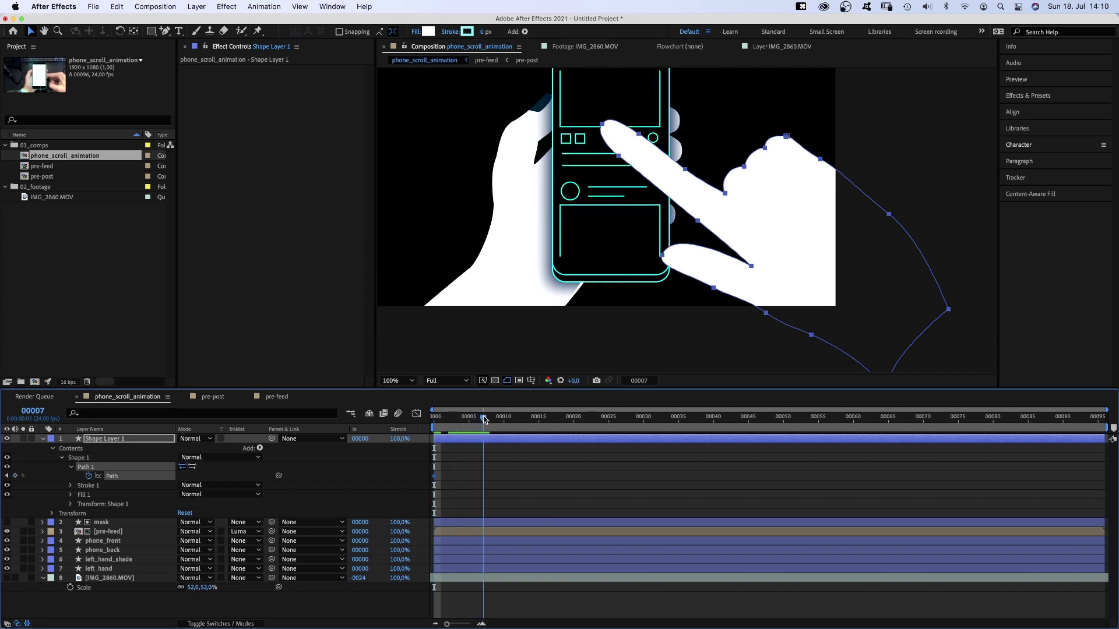
{"action": "key", "text": "space"}
{"action": "left_click_drag", "start_coordinate": [752, 268], "coordinate": [751, 320]}
Step: At frame 15, move and rotate the hand path upward for the end of the swipe
{"action": "left_click_drag", "start_coordinate": [435, 417], "coordinate": [539, 429]}
{"action": "left_click_drag", "start_coordinate": [725, 248], "coordinate": [728, 156]}
{"action": "key", "text": "super+t"}
{"action": "left_click_drag", "start_coordinate": [958, 165], "coordinate": [965, 197]}
{"action": "left_click_drag", "start_coordinate": [797, 158], "coordinate": [792, 166]}
{"action": "left_click_drag", "start_coordinate": [887, 83], "coordinate": [883, 164]}
{"action": "key", "text": "Return"}
Step: Adjust the index finger and thumb points at frame 15 so the finger reaches the phone's top edge
{"action": "left_click_drag", "start_coordinate": [600, 110], "coordinate": [706, 242]}
{"action": "left_click_drag", "start_coordinate": [613, 154], "coordinate": [619, 146]}
{"action": "key", "text": "super+t"}
{"action": "key", "text": "Return"}
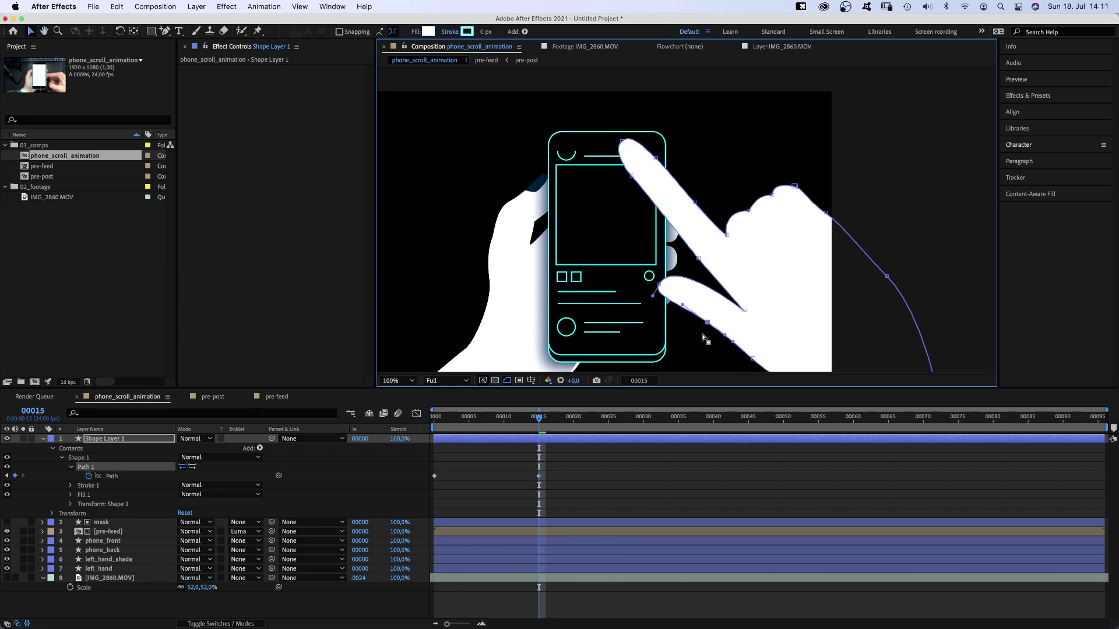
Step: Shape the hand Path's speed graph to peak early and ease out gradually into frame 15, then preview the motion
{"action": "left_click", "coordinate": [538, 476]}
{"action": "left_click", "coordinate": [416, 413]}
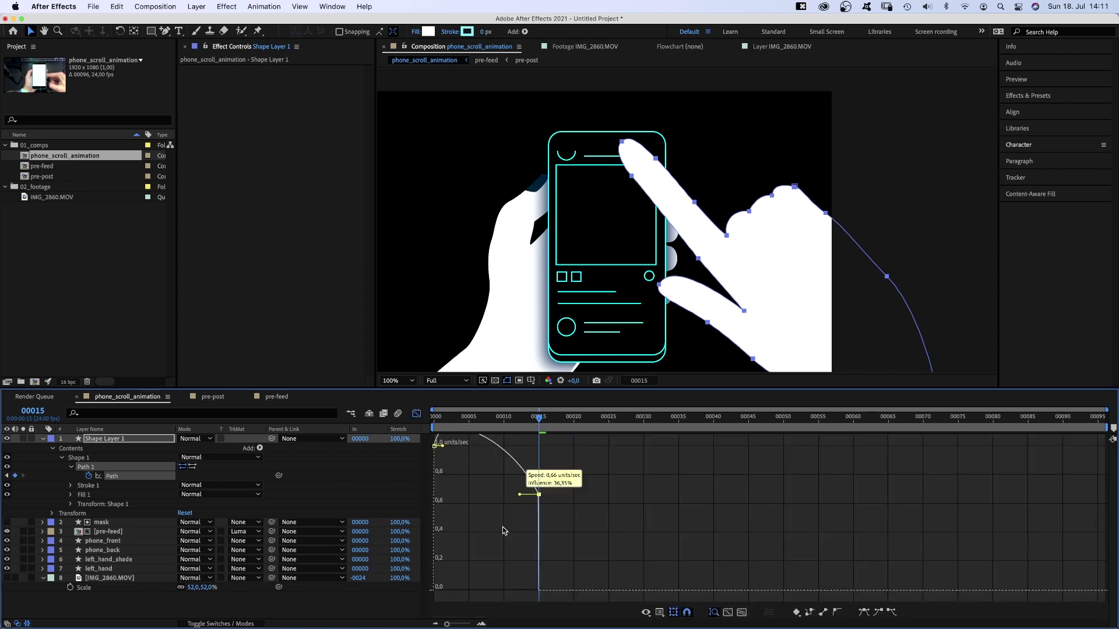
{"action": "left_click_drag", "start_coordinate": [485, 556], "coordinate": [450, 587]}
{"action": "key", "text": "space"}
{"action": "key", "text": "KP_0"}
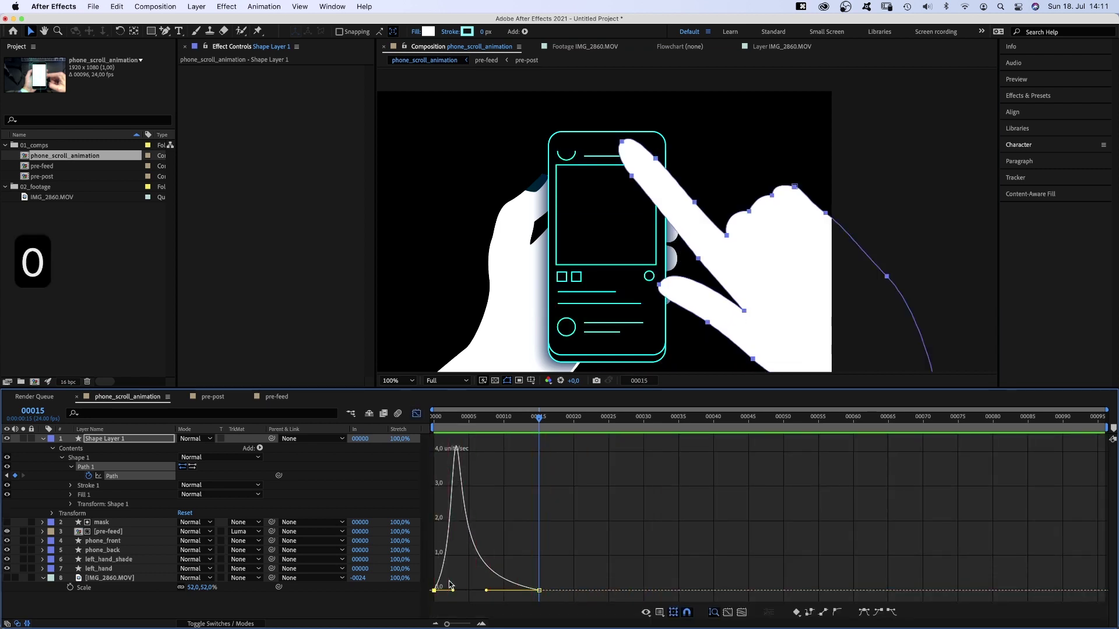
{"action": "left_click", "coordinate": [416, 413]}
Step: Rename the new hand shape layer to hand_right
{"action": "left_click", "coordinate": [44, 439]}
{"action": "left_click", "coordinate": [109, 440]}
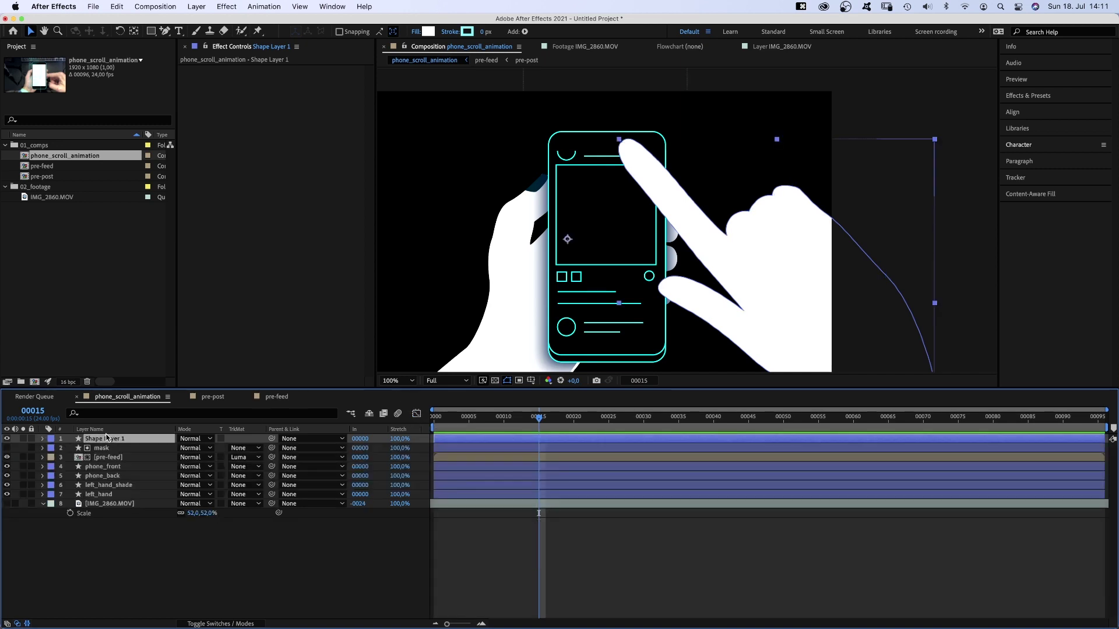
{"action": "key", "text": "Return"}
{"action": "type", "text": "hand_right"}
{"action": "key", "text": "Return"}
Step: Duplicate hand_right and set the copy's fill to the dark blue sampled from the left hand's thumbnail
{"action": "key", "text": "super+d"}
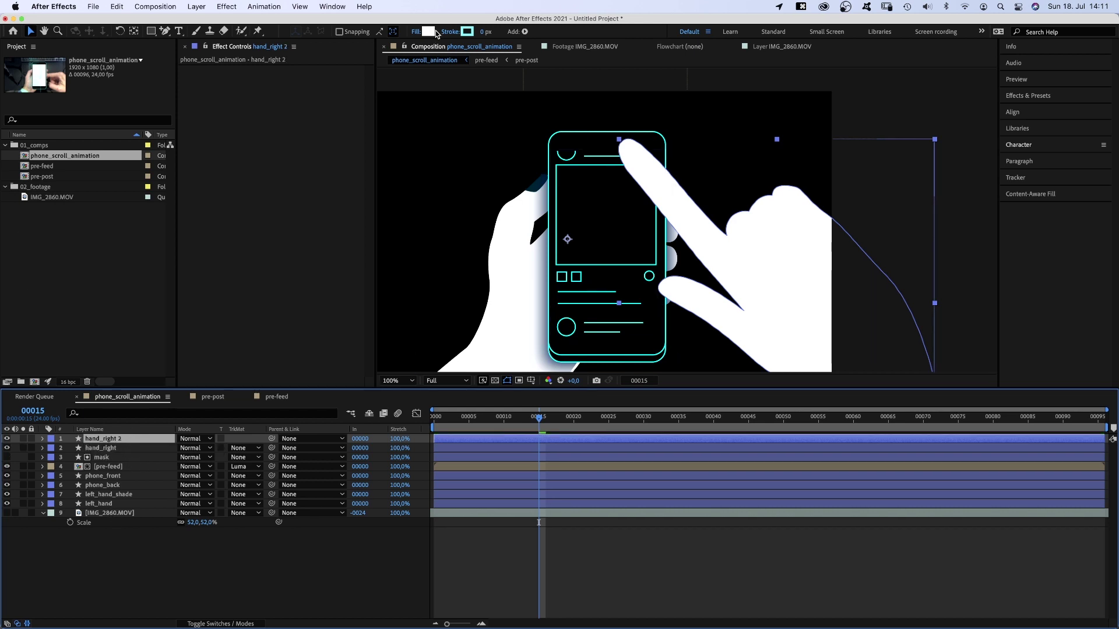
{"action": "left_click", "coordinate": [429, 31]}
{"action": "left_click", "coordinate": [440, 387]}
{"action": "left_click", "coordinate": [539, 184]}
{"action": "left_click", "coordinate": [458, 332]}
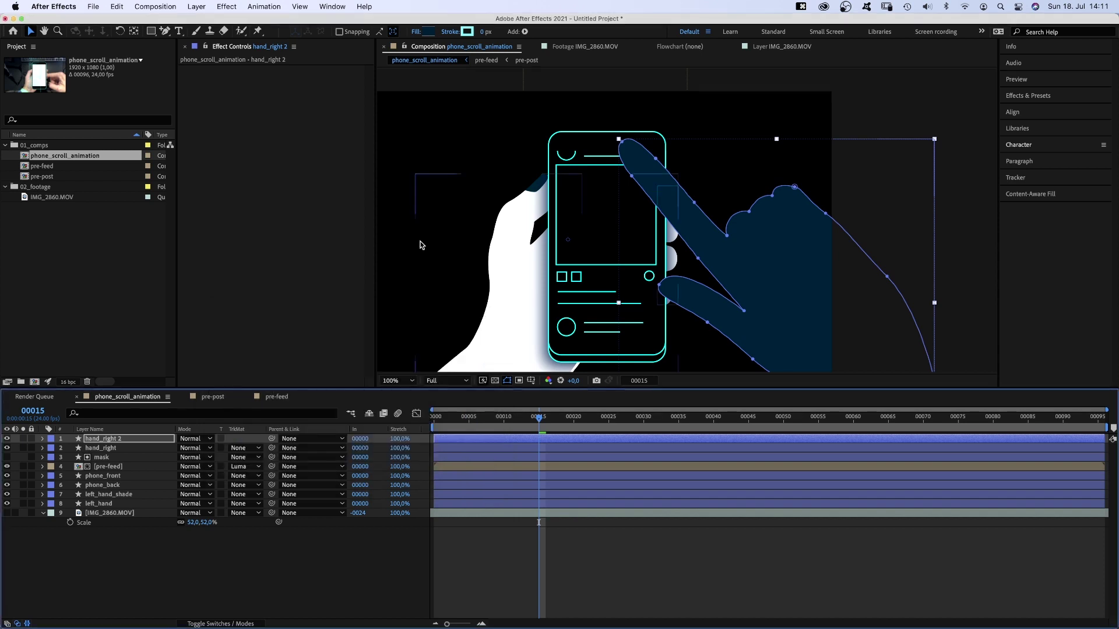
Step: Draw rectangular masks around the index fingertip and the thumb tip on hand_right 2
{"action": "left_click", "coordinate": [150, 32]}
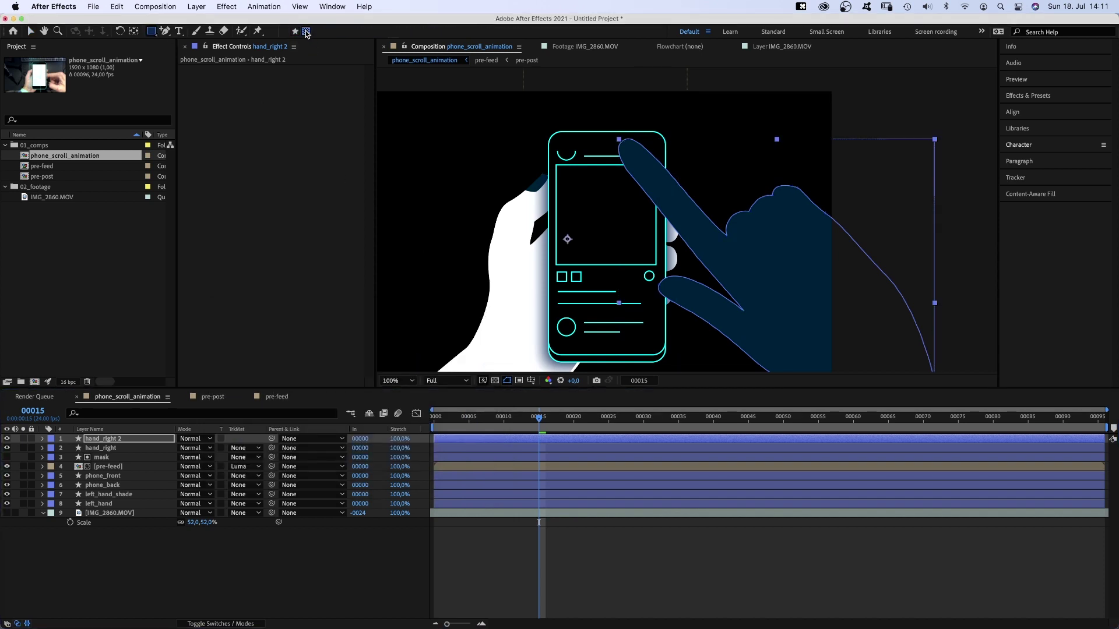
{"action": "left_click_drag", "start_coordinate": [611, 127], "coordinate": [644, 163]}
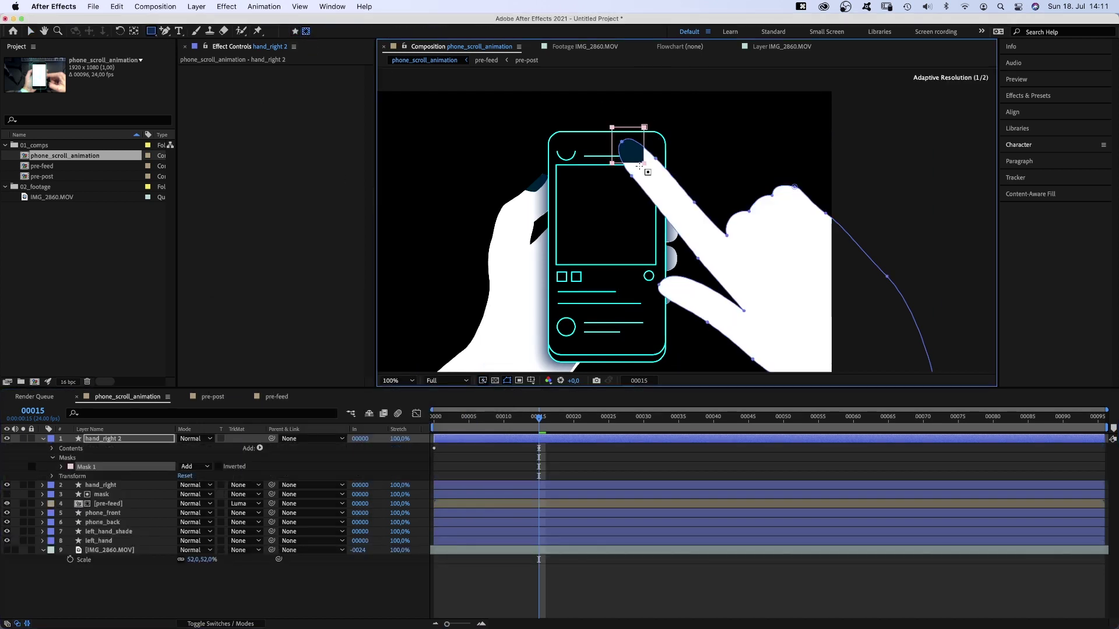
{"action": "left_click_drag", "start_coordinate": [647, 272], "coordinate": [683, 316]}
{"action": "key", "text": "v"}
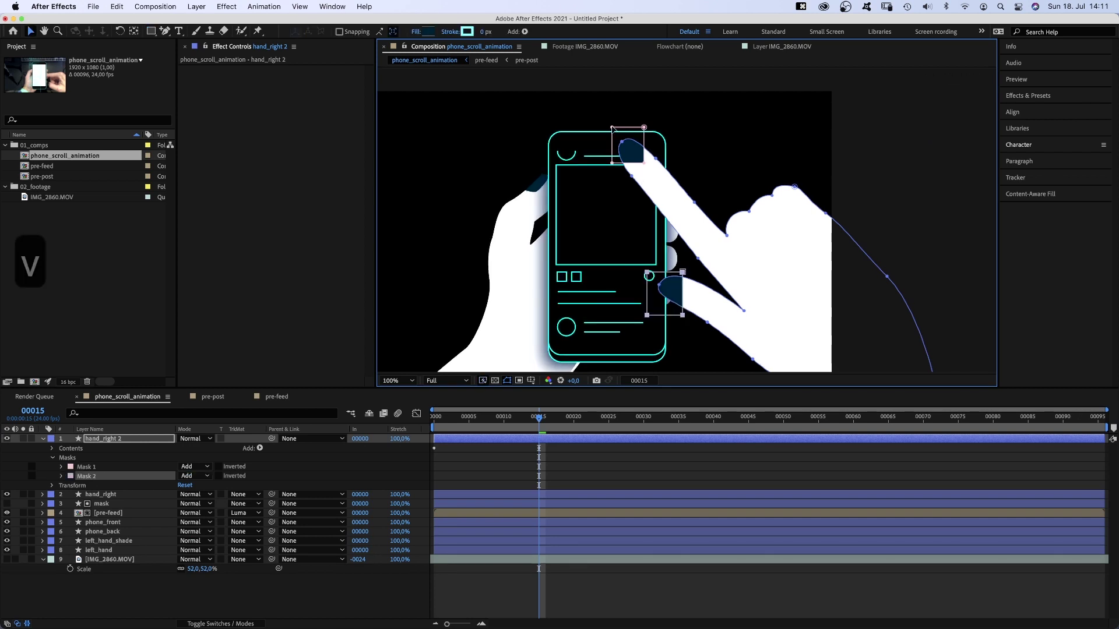
Step: Angle and curve Mask 1 into a fingernail on the index finger, and keyframe its Mask Path at frame 15
{"action": "left_click_drag", "start_coordinate": [612, 127], "coordinate": [609, 138]}
{"action": "left_click_drag", "start_coordinate": [643, 163], "coordinate": [623, 173]}
{"action": "key", "text": "g"}
{"action": "key", "text": "v"}
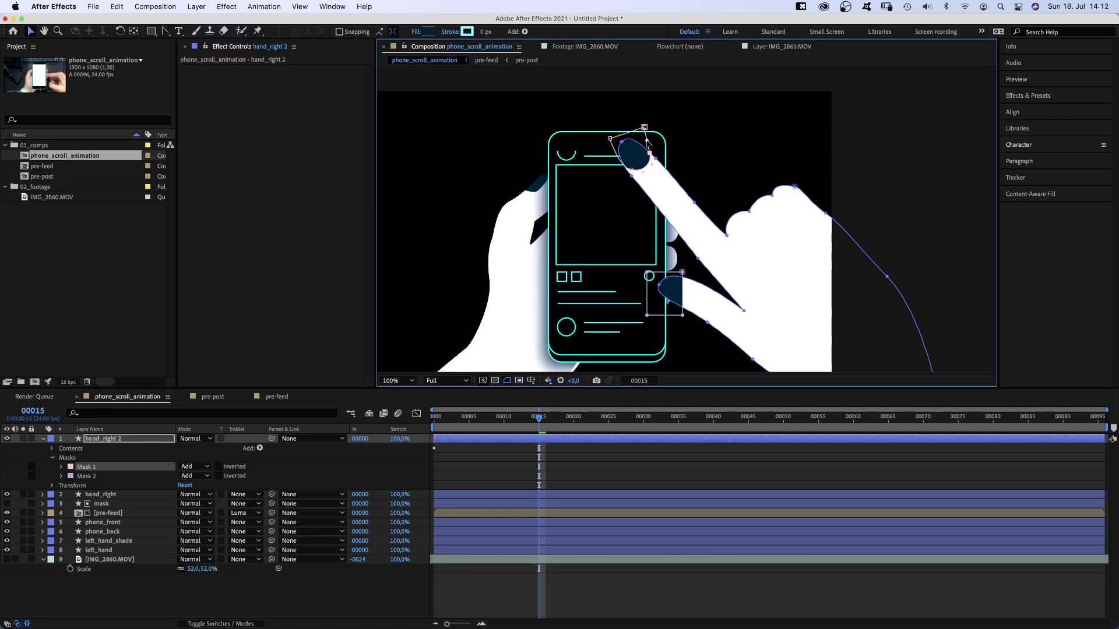
{"action": "left_click", "coordinate": [60, 466]}
{"action": "left_click", "coordinate": [79, 476]}
Step: Reshape Mask 2 into a curved thumbnail and keyframe its Mask Path at frame 15
{"action": "left_click", "coordinate": [62, 513]}
{"action": "left_click", "coordinate": [86, 513]}
{"action": "left_click_drag", "start_coordinate": [692, 268], "coordinate": [686, 298]}
{"action": "key", "text": "v"}
{"action": "left_click", "coordinate": [79, 522]}
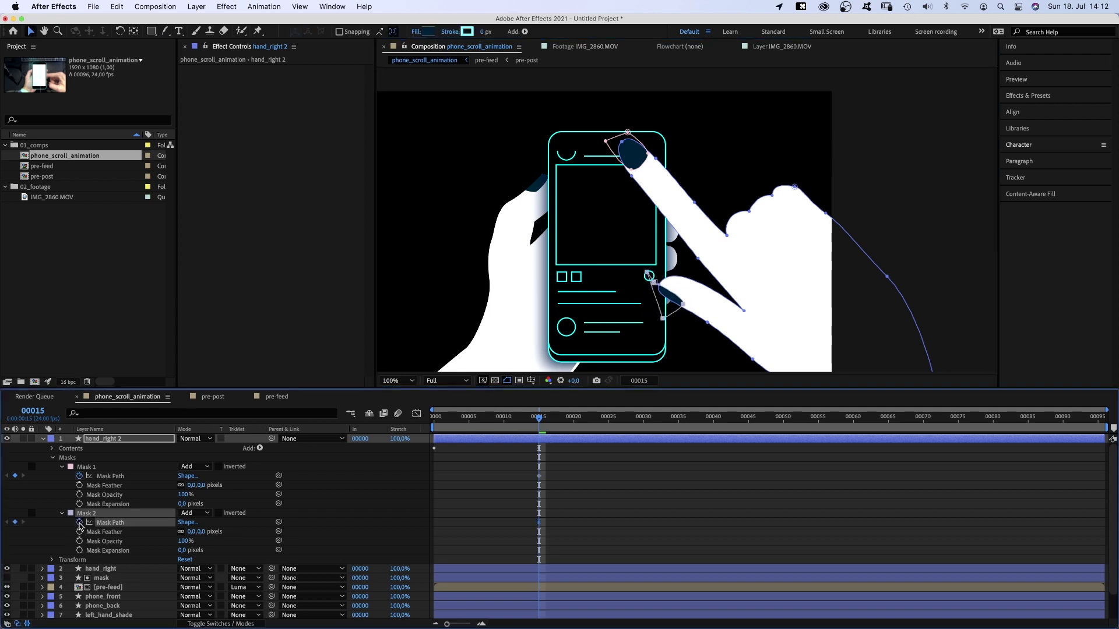
Step: At frame 0, move and rotate Mask 1 onto the tip of the index finger
{"action": "left_click", "coordinate": [575, 508]}
{"action": "left_click_drag", "start_coordinate": [540, 420], "coordinate": [435, 419]}
{"action": "left_click", "coordinate": [111, 476]}
{"action": "key", "text": "super+t"}
{"action": "left_click_drag", "start_coordinate": [610, 266], "coordinate": [610, 268]}
{"action": "key", "text": "Return"}
Step: At frame 0, move and rotate Mask 2 onto the tip of the thumb
{"action": "key", "text": "space"}
{"action": "left_click_drag", "start_coordinate": [672, 352], "coordinate": [660, 219]}
{"action": "left_click", "coordinate": [101, 523]}
{"action": "left_click_drag", "start_coordinate": [652, 165], "coordinate": [645, 274]}
{"action": "key", "text": "super+t"}
{"action": "left_click_drag", "start_coordinate": [691, 266], "coordinate": [672, 273]}
{"action": "key", "text": "Return"}
Step: Ease the keyframes of both Mask Paths and match their speed curves to the hand Path's early-peaking curve
{"action": "left_click_drag", "start_coordinate": [569, 462], "coordinate": [518, 535]}
{"action": "left_click", "coordinate": [416, 413]}
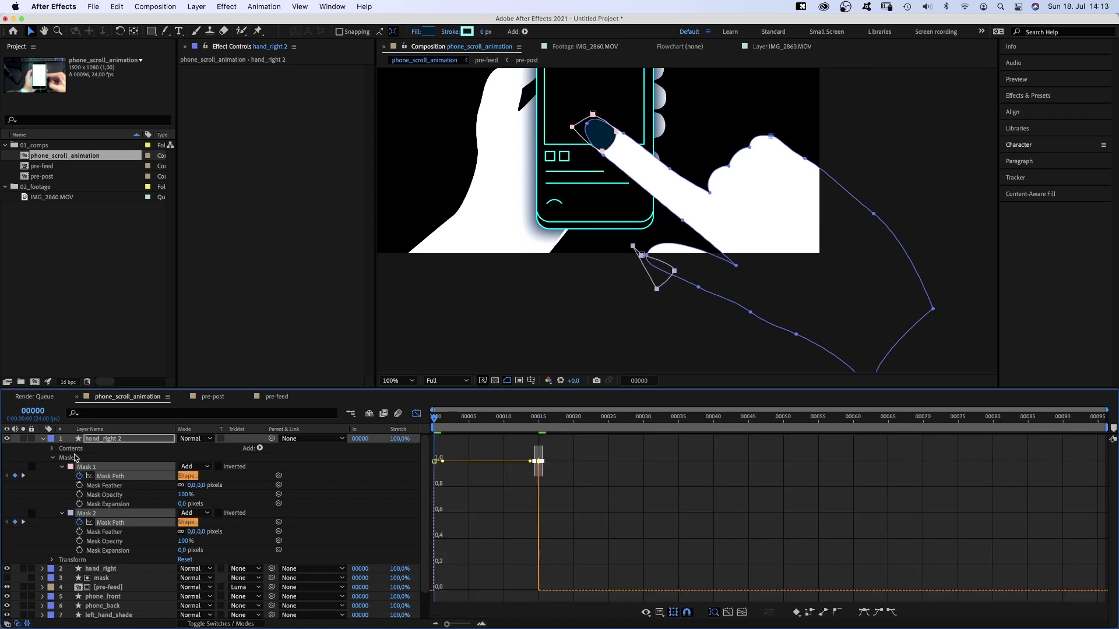
{"action": "left_click", "coordinate": [52, 448]}
{"action": "left_click", "coordinate": [71, 467]}
{"action": "left_click", "coordinate": [104, 474]}
{"action": "left_click", "coordinate": [110, 532], "text": "super"}
{"action": "left_click", "coordinate": [111, 579], "text": "super"}
{"action": "left_click_drag", "start_coordinate": [557, 528], "coordinate": [529, 567]}
{"action": "left_click_drag", "start_coordinate": [521, 556], "coordinate": [494, 591]}
{"action": "left_click_drag", "start_coordinate": [452, 555], "coordinate": [455, 586]}
Step: Play back the swipe to check that the fingernail masks follow the right hand
{"action": "left_click", "coordinate": [112, 476]}
{"action": "left_click", "coordinate": [111, 476], "text": "super"}
{"action": "key", "text": "space"}
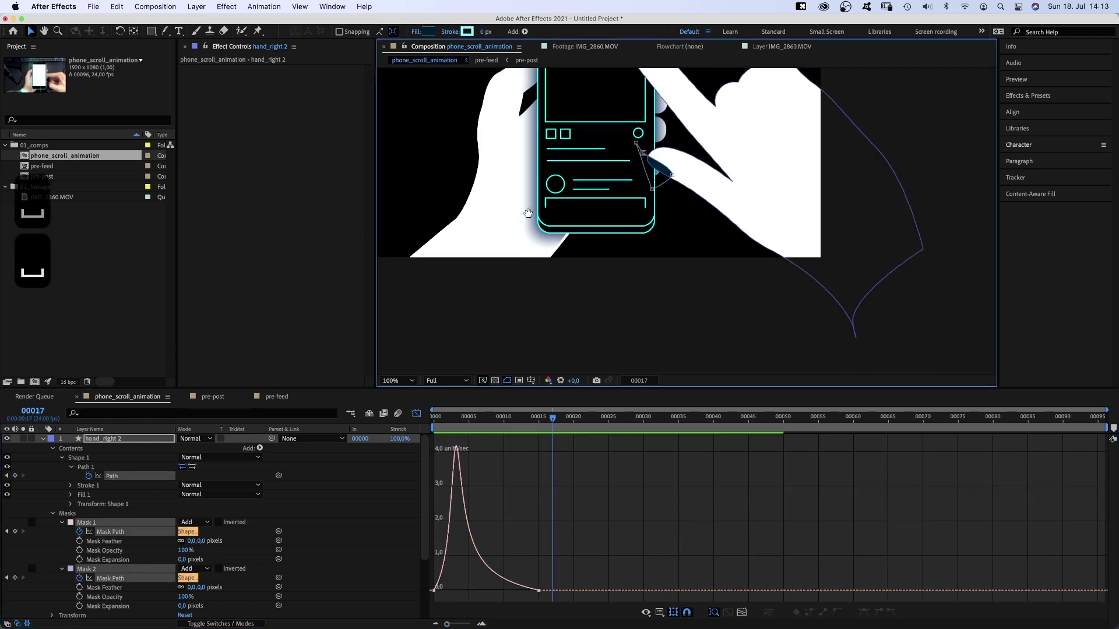
{"action": "left_click_drag", "start_coordinate": [513, 190], "coordinate": [620, 305]}
{"action": "key", "text": "space"}
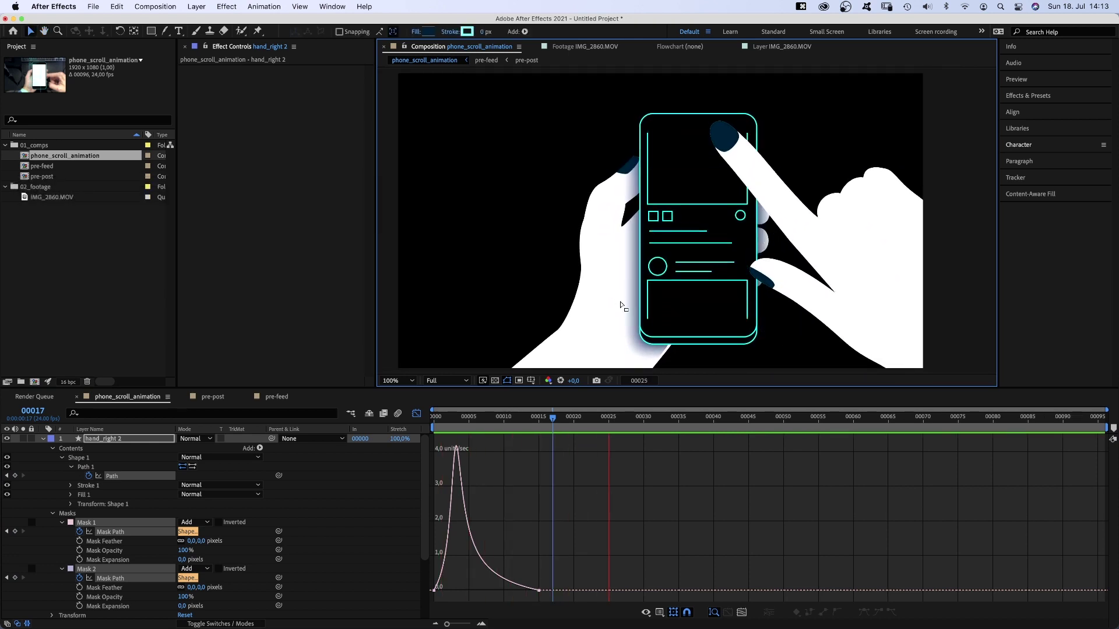
{"action": "key", "text": "0"}
{"action": "left_click", "coordinate": [416, 414]}
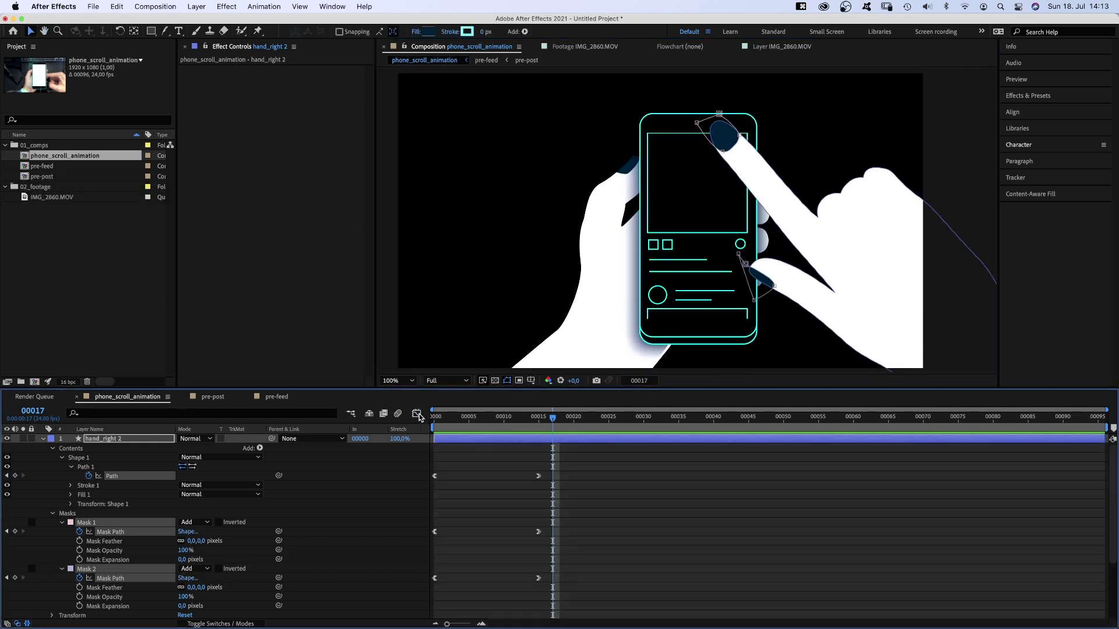
Step: Copy the frame 0 keyframes of Path and both Mask Paths on hand_right 2 to frame 30
{"action": "left_click_drag", "start_coordinate": [553, 420], "coordinate": [643, 438]}
{"action": "key", "text": "super+c"}
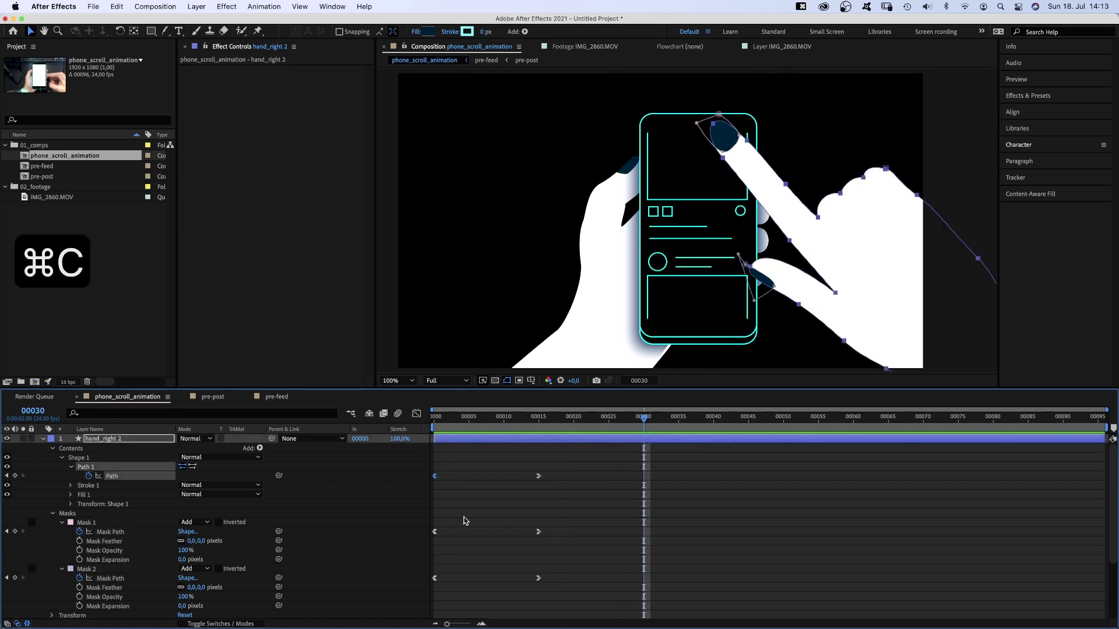
{"action": "key", "text": "super+v"}
{"action": "left_click", "coordinate": [434, 531]}
{"action": "key", "text": "super+c"}
{"action": "key", "text": "super+v"}
{"action": "left_click", "coordinate": [434, 578]}
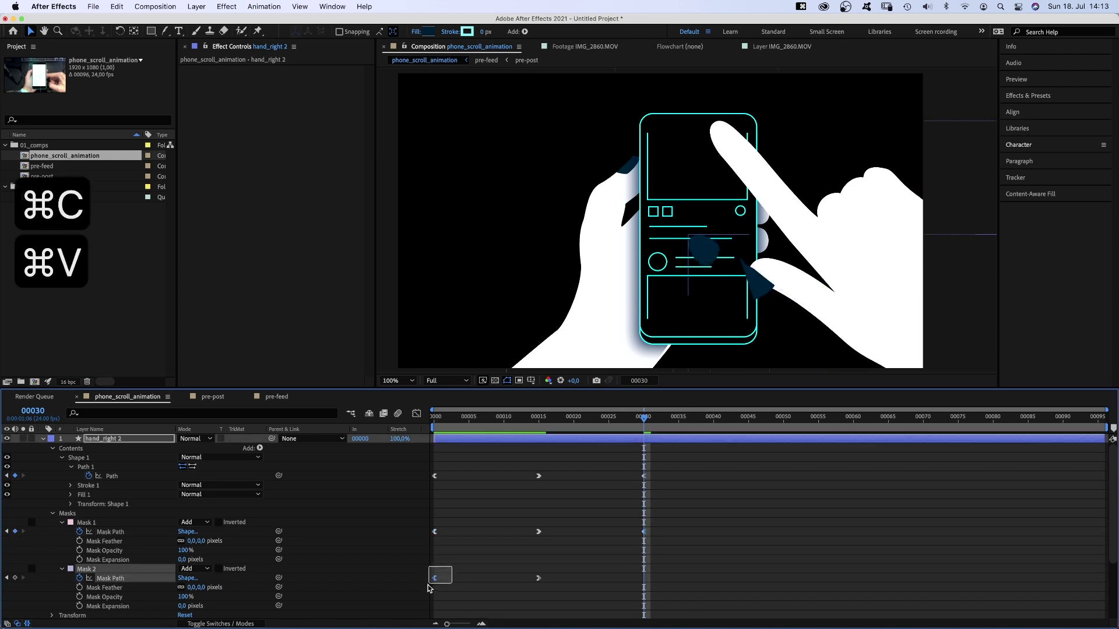
{"action": "key", "text": "super+c"}
{"action": "key", "text": "super+v"}
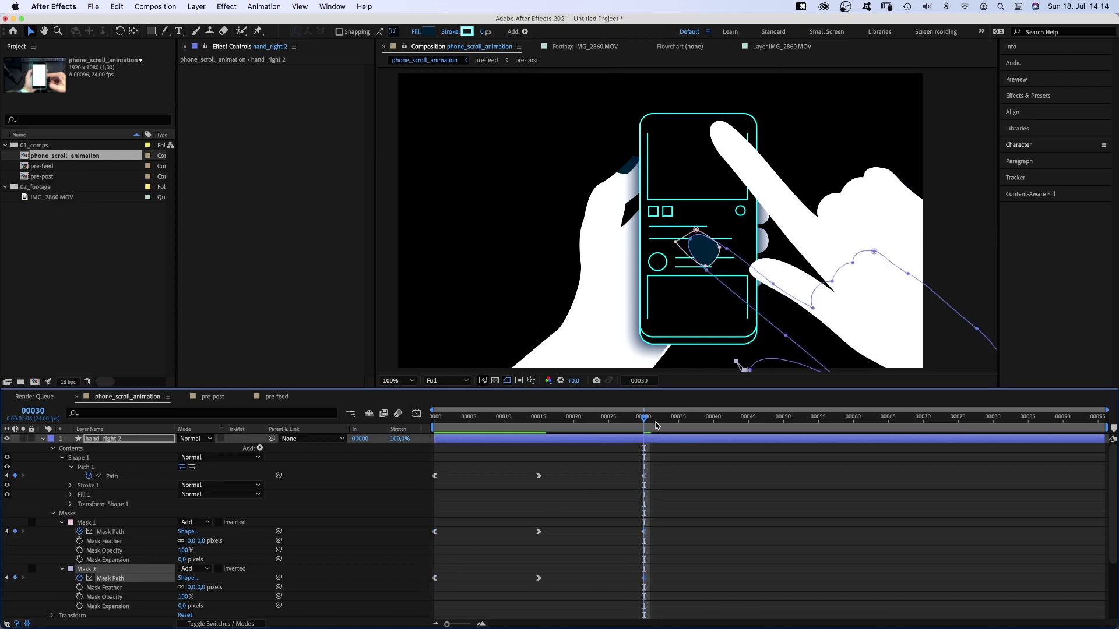
Step: Show the keyframed properties of both right-hand layers and link hand_right's Path to hand_right 2's Path
{"action": "key", "text": "u"}
{"action": "key", "text": "u"}
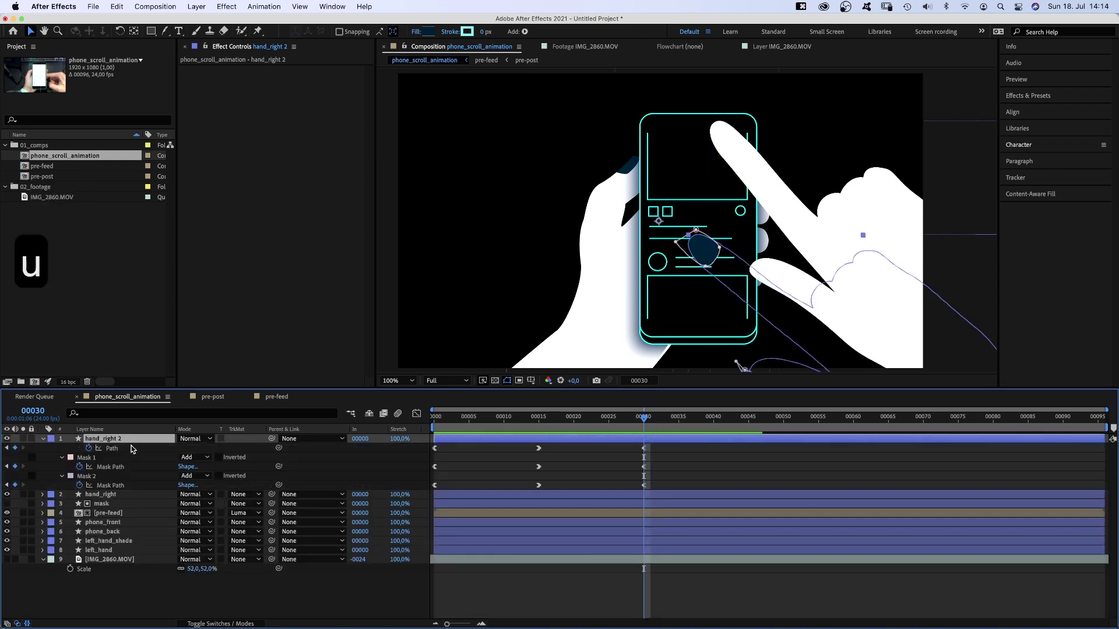
{"action": "left_click", "coordinate": [108, 496]}
{"action": "key", "text": "u"}
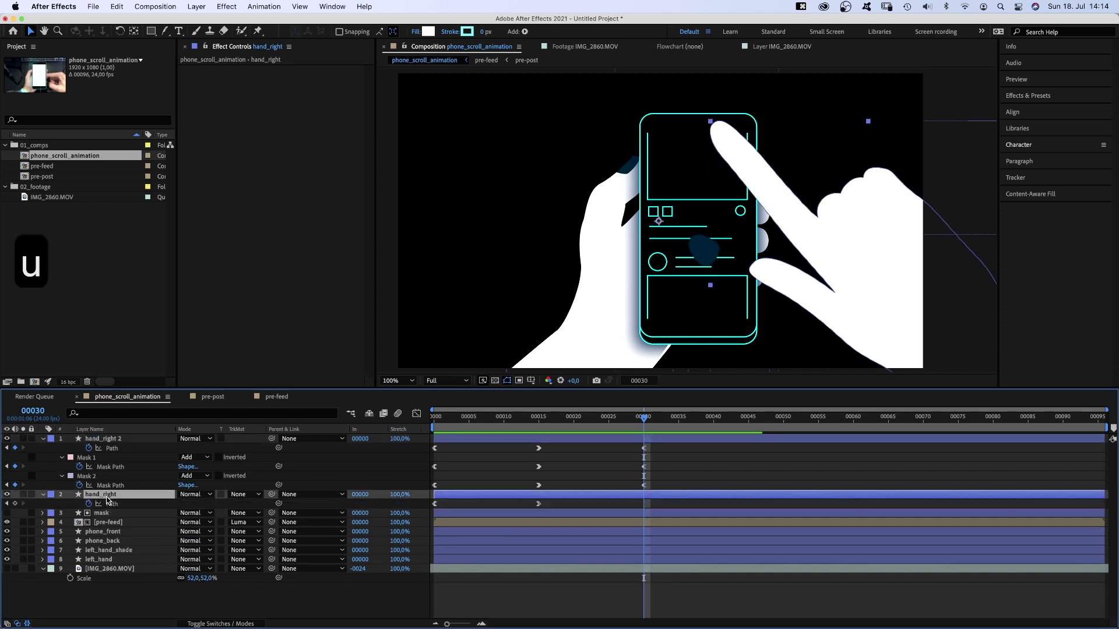
{"action": "left_click_drag", "start_coordinate": [643, 419], "coordinate": [537, 418]}
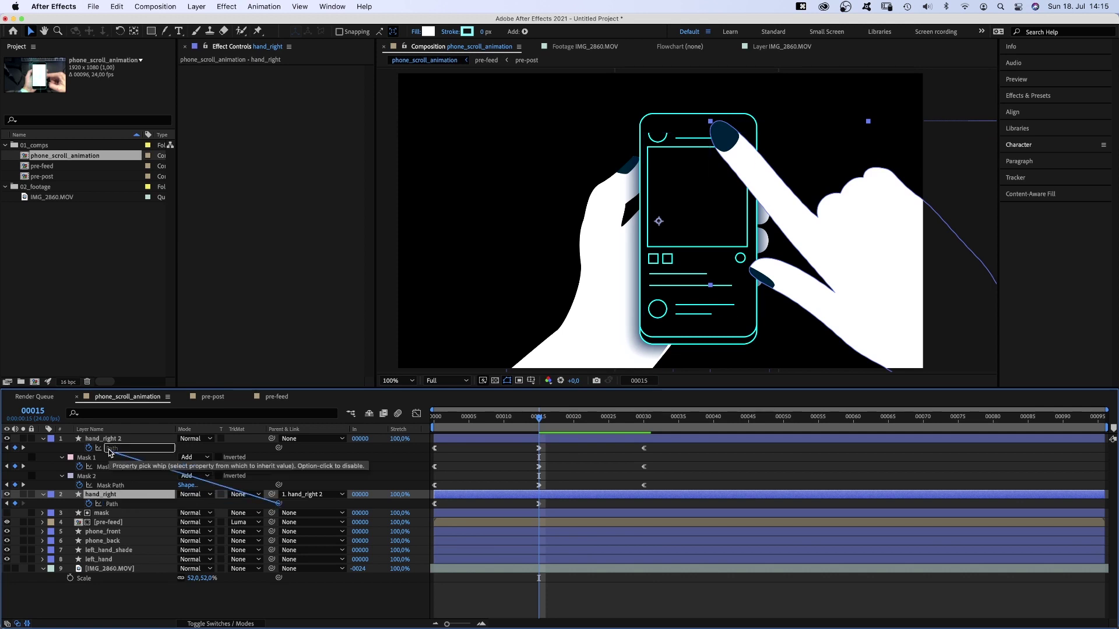
{"action": "left_click_drag", "start_coordinate": [108, 450], "coordinate": [108, 450]}
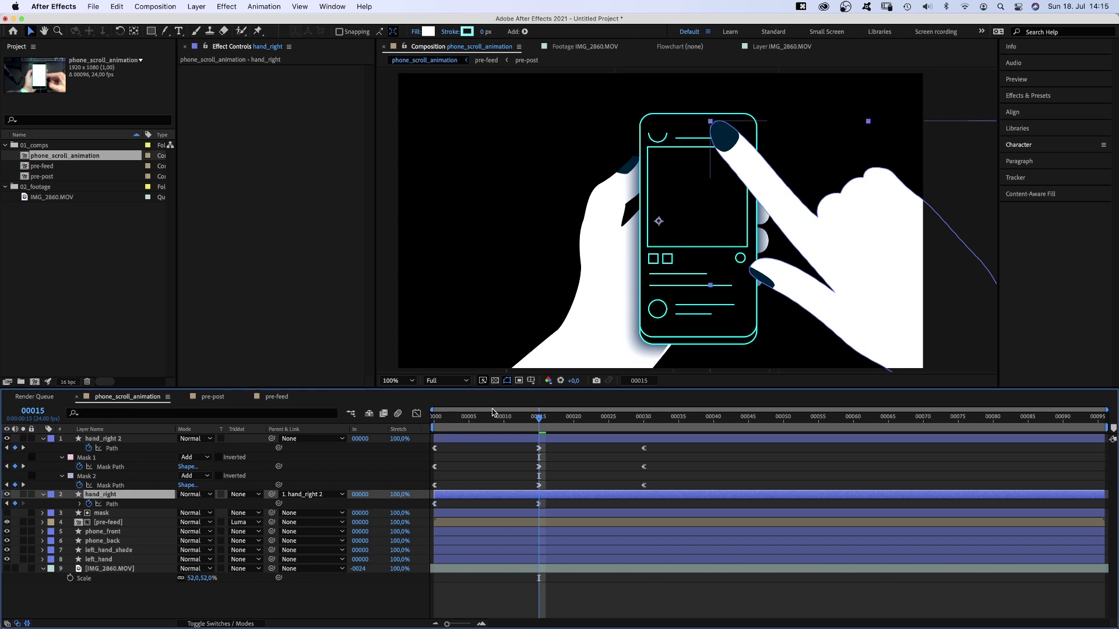
{"action": "left_click_drag", "start_coordinate": [542, 421], "coordinate": [643, 428]}
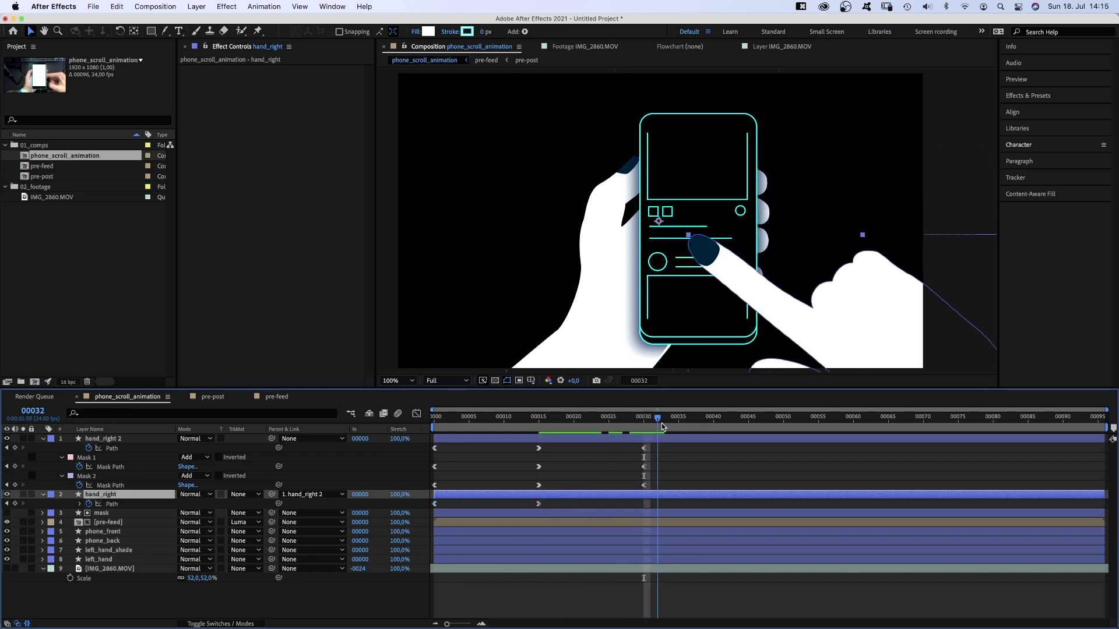
Step: Copy the frame 15 keyframes of Path and both Mask Paths on hand_right 2 to frame 45
{"action": "left_click_drag", "start_coordinate": [665, 427], "coordinate": [751, 435]}
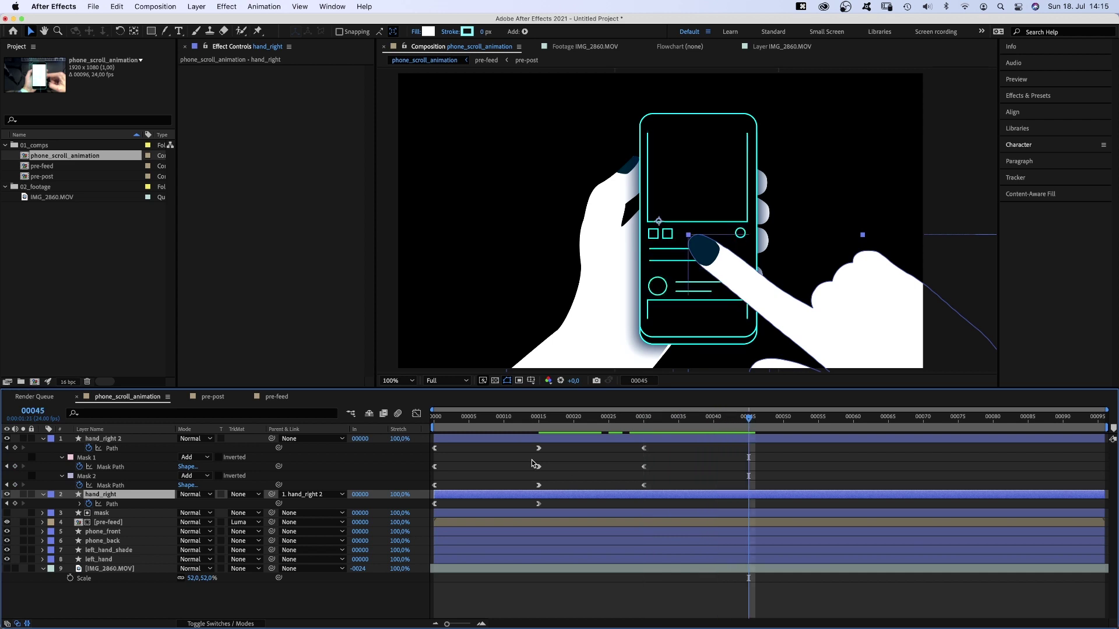
{"action": "left_click_drag", "start_coordinate": [548, 449], "coordinate": [530, 481]}
{"action": "key", "text": "super+c"}
{"action": "key", "text": "super+v"}
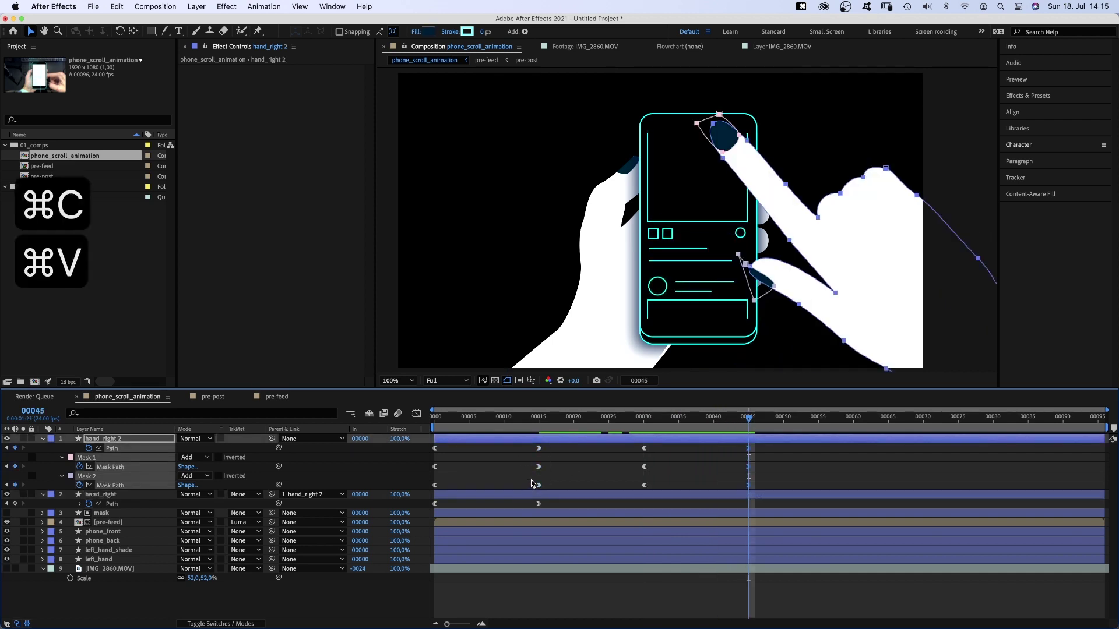
Step: Ease the hand Path and Mask Path keyframes between frames 15 and 30 into smooth, matching speed curves and play back the result
{"action": "left_click", "coordinate": [416, 413]}
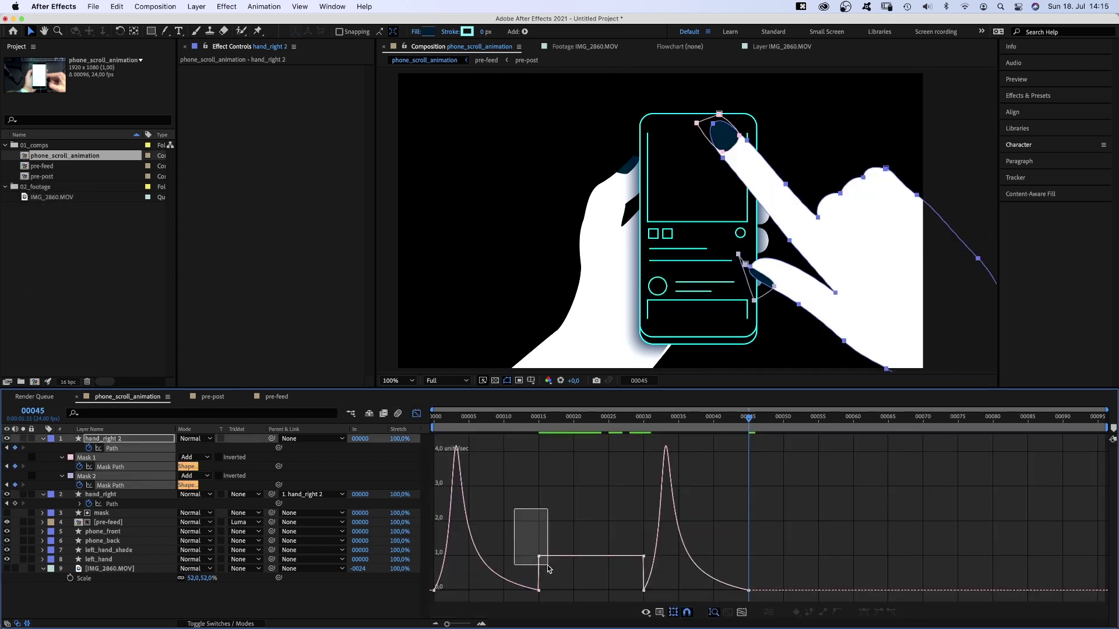
{"action": "key", "text": "F9"}
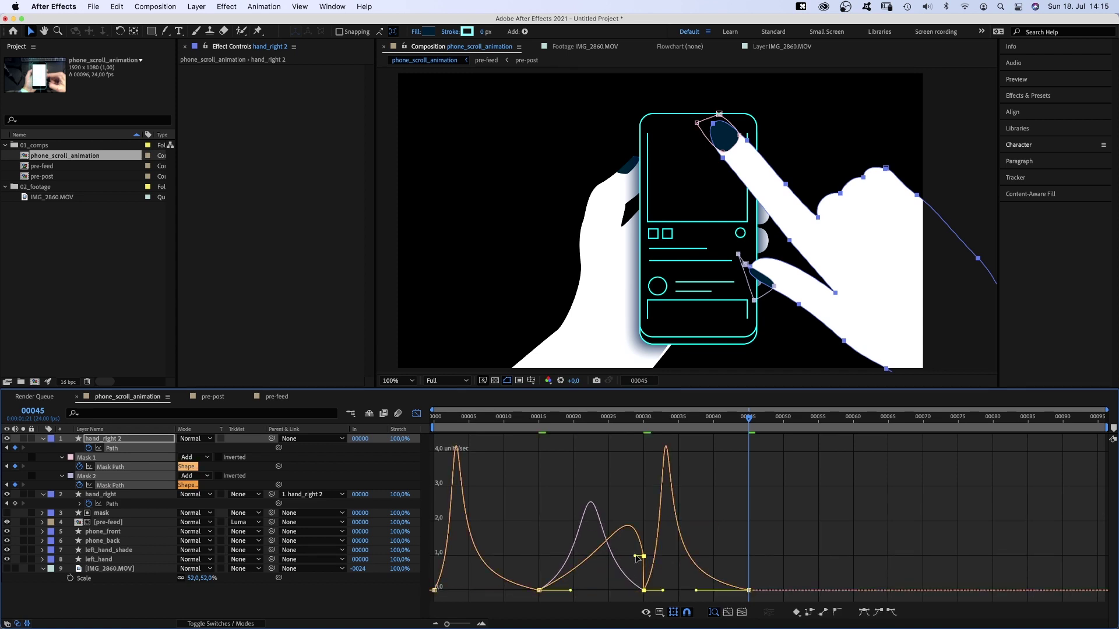
{"action": "left_click_drag", "start_coordinate": [643, 557], "coordinate": [611, 590]}
{"action": "key", "text": "space"}
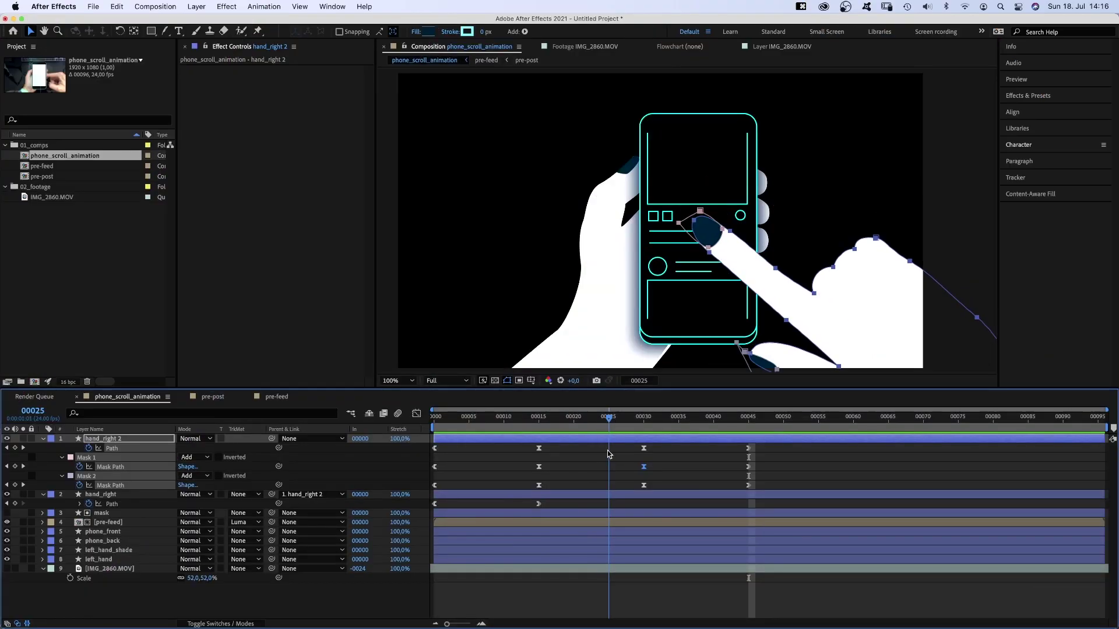
Step: Adjust the index fingernail's Mask 1 at frame 30 to fit the fingertip, and check the second swipe in playback
{"action": "left_click_drag", "start_coordinate": [607, 450], "coordinate": [635, 449]}
{"action": "mouse_move", "coordinate": [726, 253]}
{"action": "left_mouse_down"}
{"action": "mouse_move", "coordinate": [741, 263]}
{"action": "mouse_move", "coordinate": [732, 260]}
{"action": "left_mouse_up"}
{"action": "left_click_drag", "start_coordinate": [645, 421], "coordinate": [745, 431]}
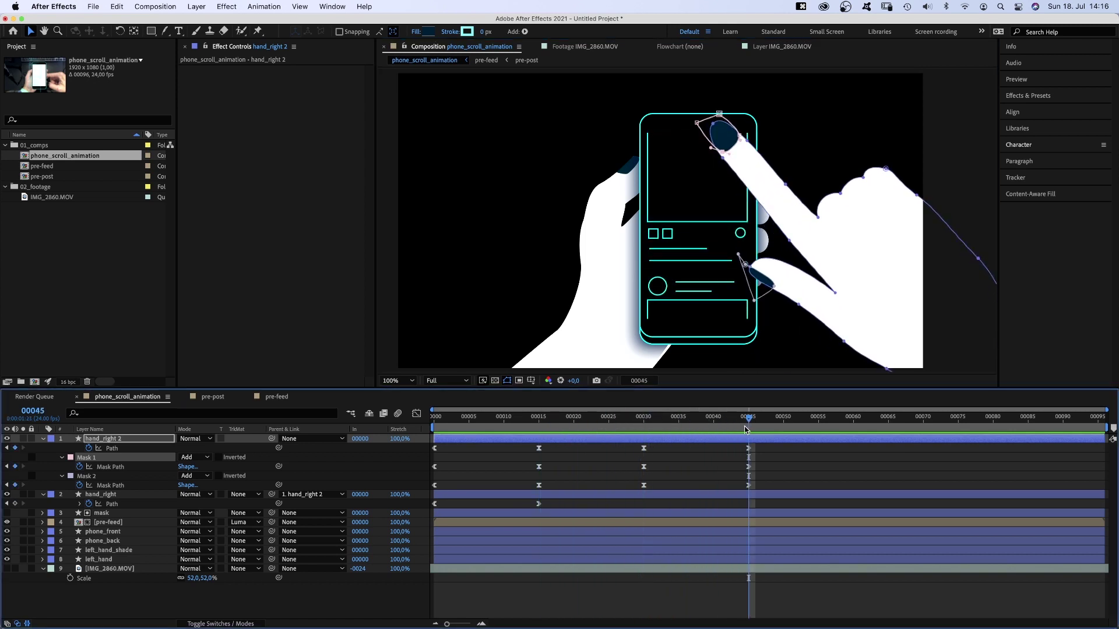
{"action": "key", "text": "space"}
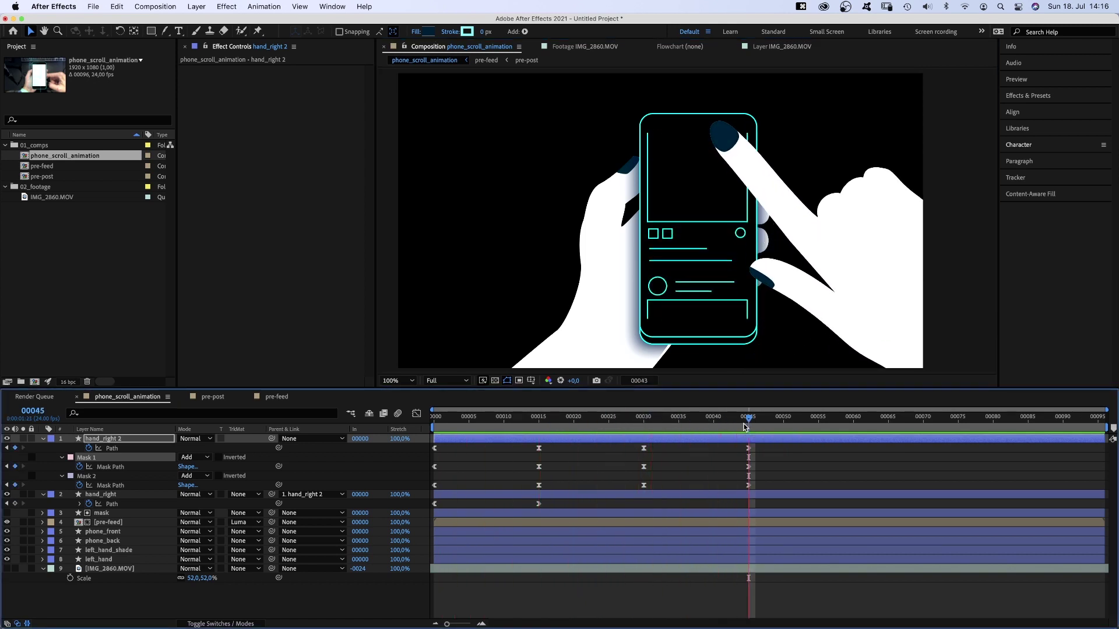
{"action": "key", "text": "0"}
Step: Copy the frame 30 keyframes of Path, Mask 1 and Mask 2 on hand_right 2 to frame 65
{"action": "left_click_drag", "start_coordinate": [633, 414], "coordinate": [746, 413]}
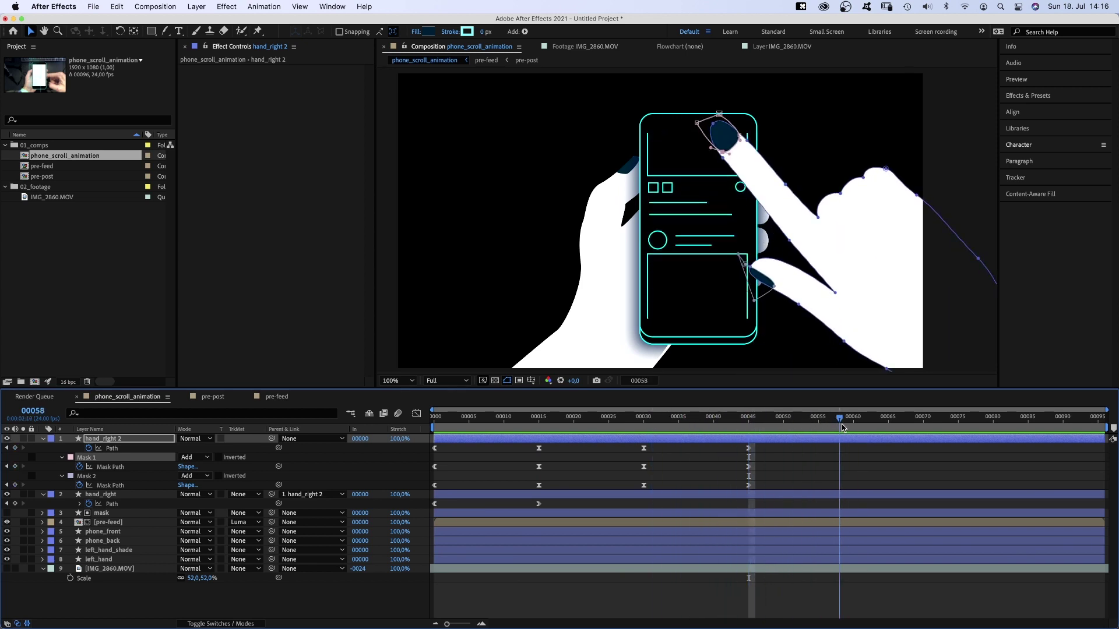
{"action": "left_click", "coordinate": [644, 448]}
{"action": "key", "text": "super+c"}
{"action": "key", "text": "super+v"}
{"action": "left_click", "coordinate": [643, 466]}
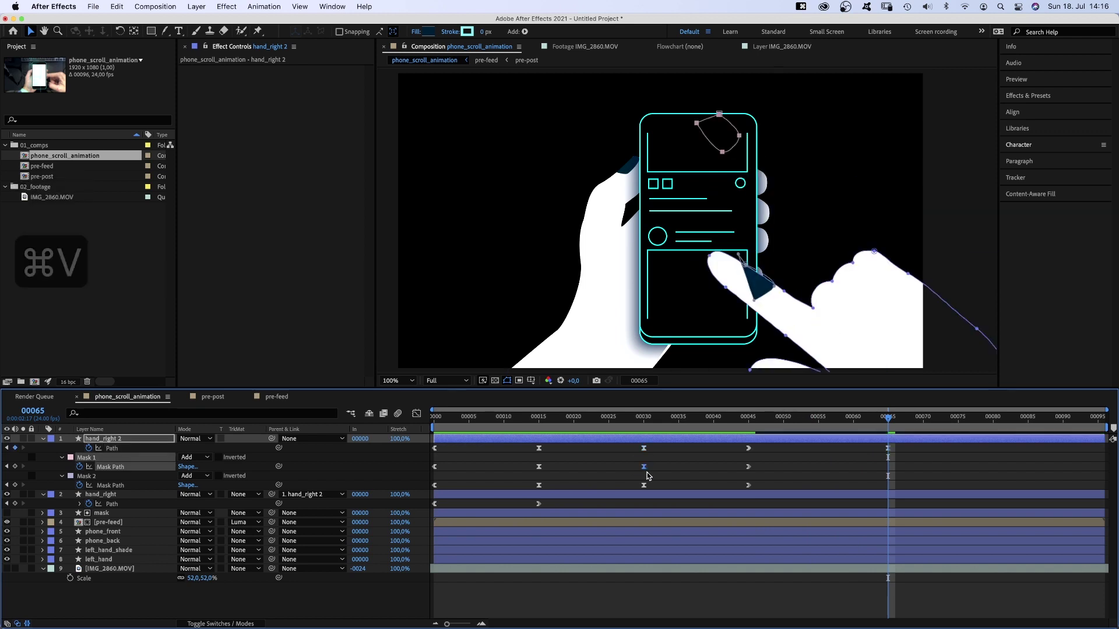
{"action": "key", "text": "super+c"}
{"action": "key", "text": "super+v"}
{"action": "left_click", "coordinate": [644, 485]}
{"action": "key", "text": "super+c"}
{"action": "key", "text": "super+v"}
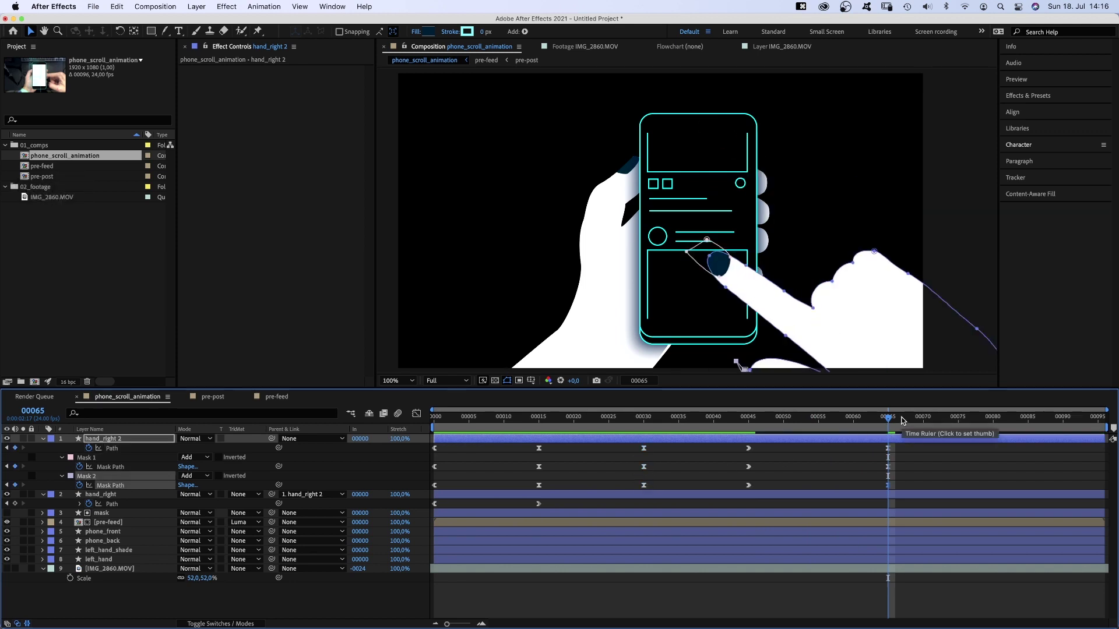
Step: Copy the frame 45 keyframes of Path and both Mask Paths to frame 80, preview them, and shift the copies to frame 85
{"action": "left_click_drag", "start_coordinate": [766, 447], "coordinate": [743, 487]}
{"action": "key", "text": "super+c"}
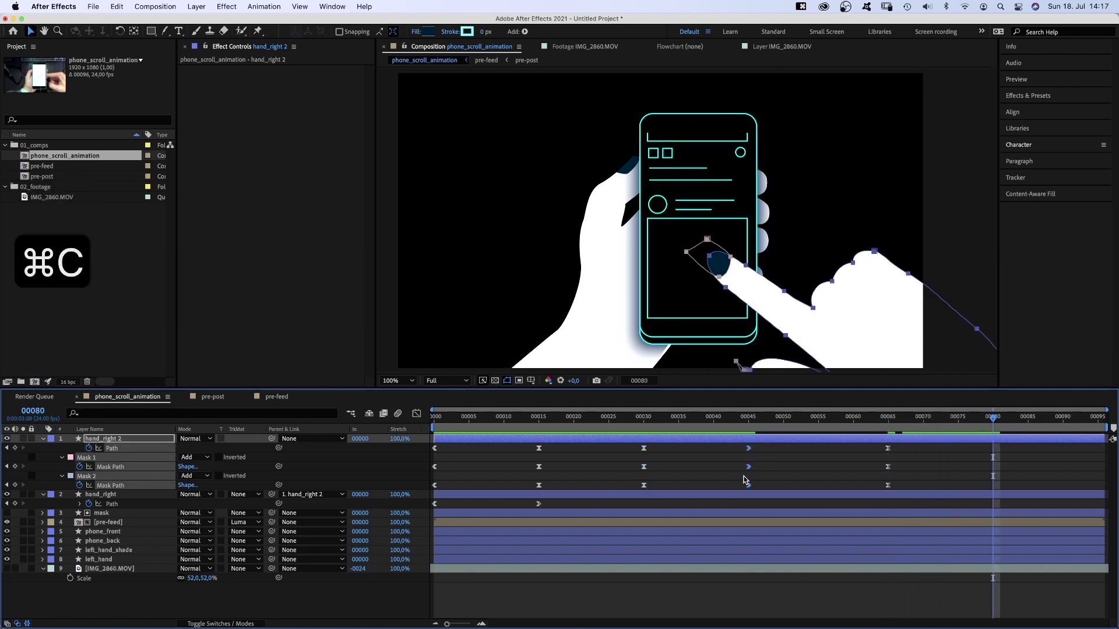
{"action": "key", "text": "super+v"}
{"action": "key", "text": "KP_0"}
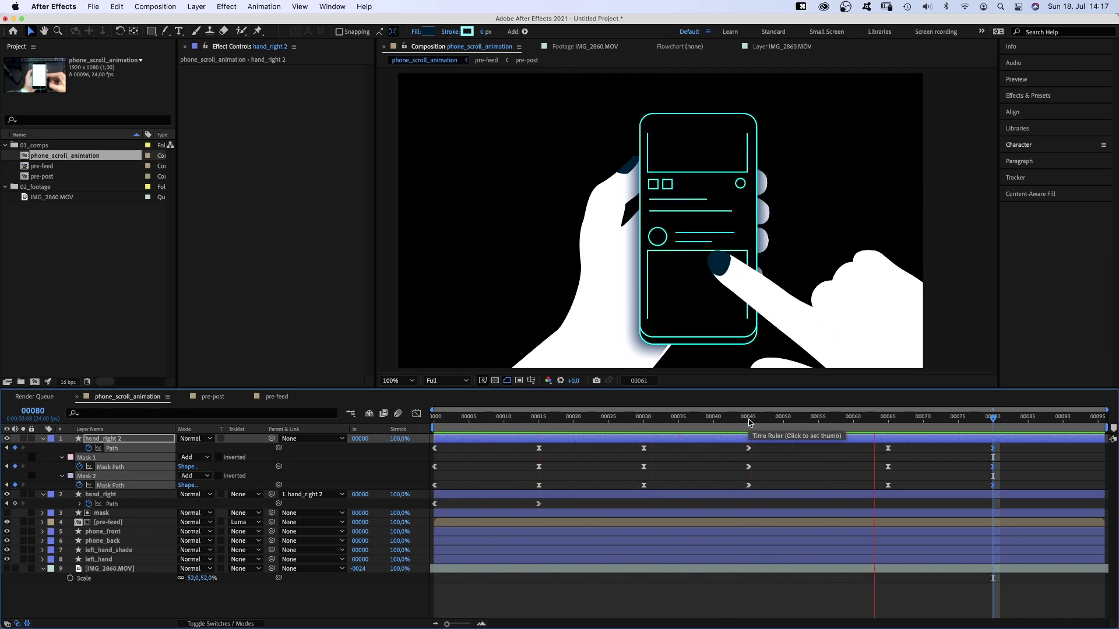
{"action": "left_click_drag", "start_coordinate": [993, 448], "coordinate": [1021, 448]}
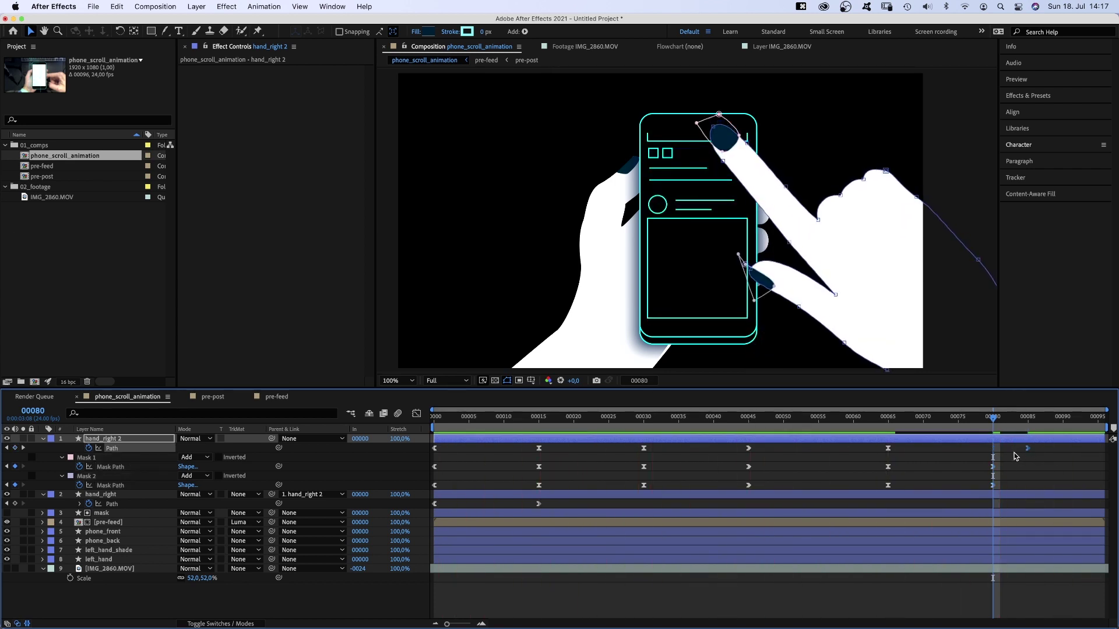
Step: Ease the Path and Mask Path keyframes from frame 45 to 85, soften the speed curve between frames 30 and 45, and preview the motion
{"action": "left_click_drag", "start_coordinate": [880, 451], "coordinate": [898, 491]}
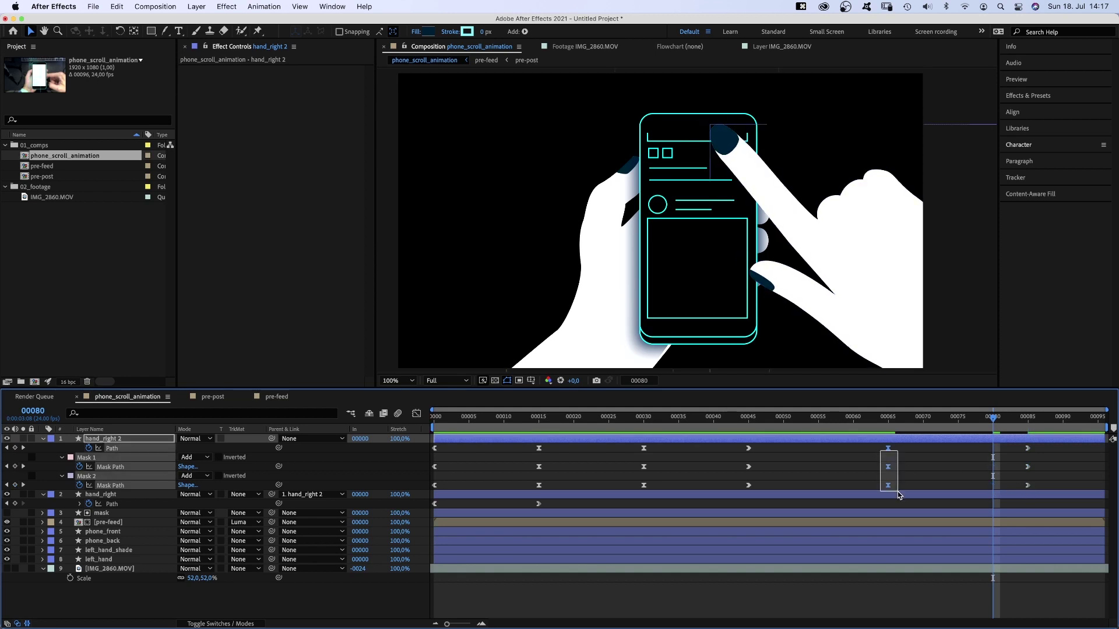
{"action": "left_click", "coordinate": [416, 413]}
{"action": "left_click_drag", "start_coordinate": [730, 518], "coordinate": [761, 595]}
{"action": "key", "text": "super+shift+F9"}
{"action": "left_click_drag", "start_coordinate": [1035, 578], "coordinate": [1020, 595]}
{"action": "left_click_drag", "start_coordinate": [964, 588], "coordinate": [923, 590]}
{"action": "key", "text": "space"}
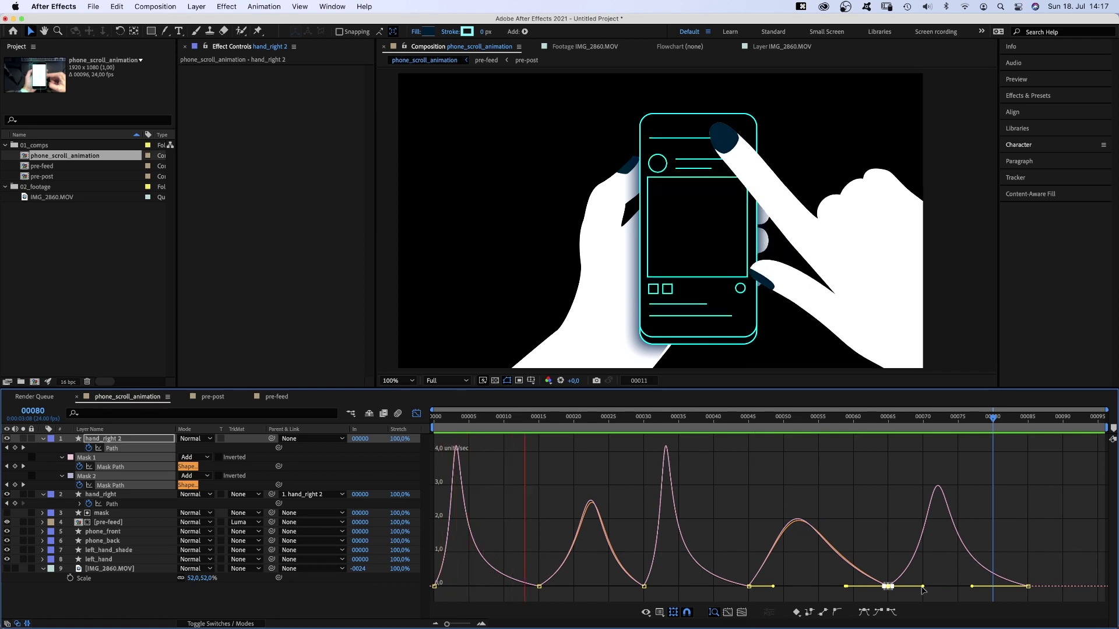
{"action": "key", "text": "KP_0"}
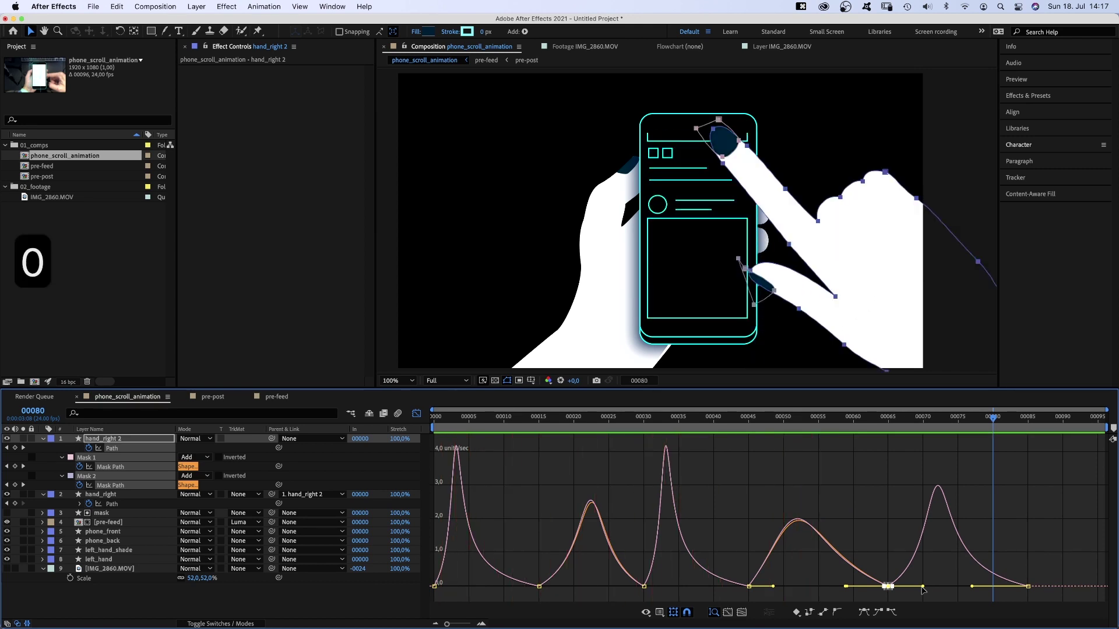
{"action": "left_click_drag", "start_coordinate": [671, 587], "coordinate": [708, 590]}
{"action": "key", "text": "KP_0"}
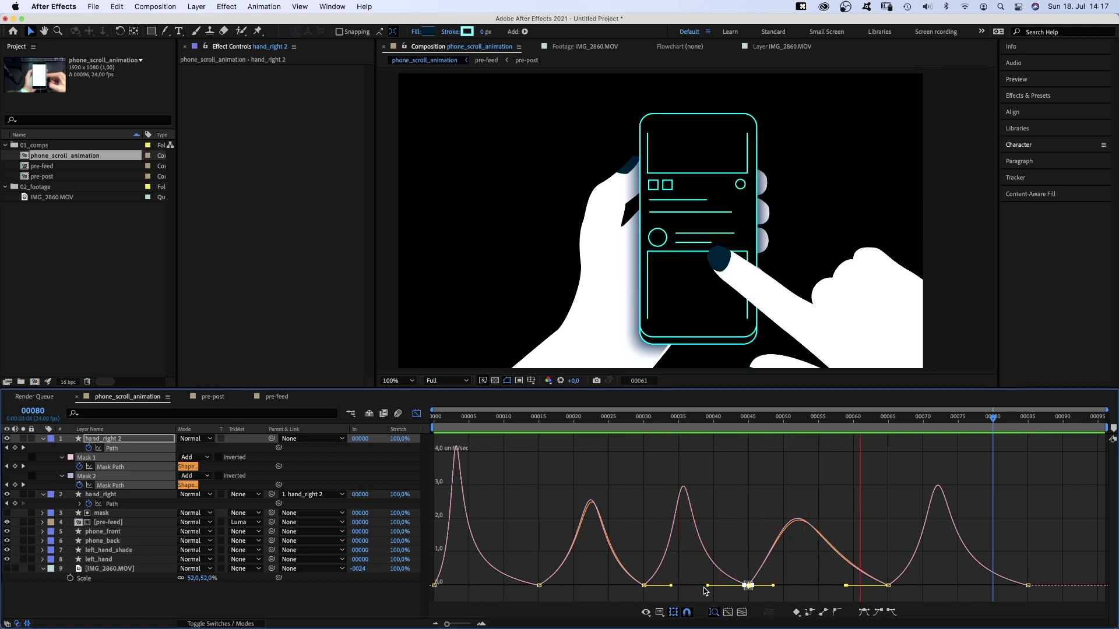
Step: Adjust the thumb tip of the right hand's Path and its thumbnail Mask 2 at frame 45, and play back the animation
{"action": "left_click", "coordinate": [759, 455]}
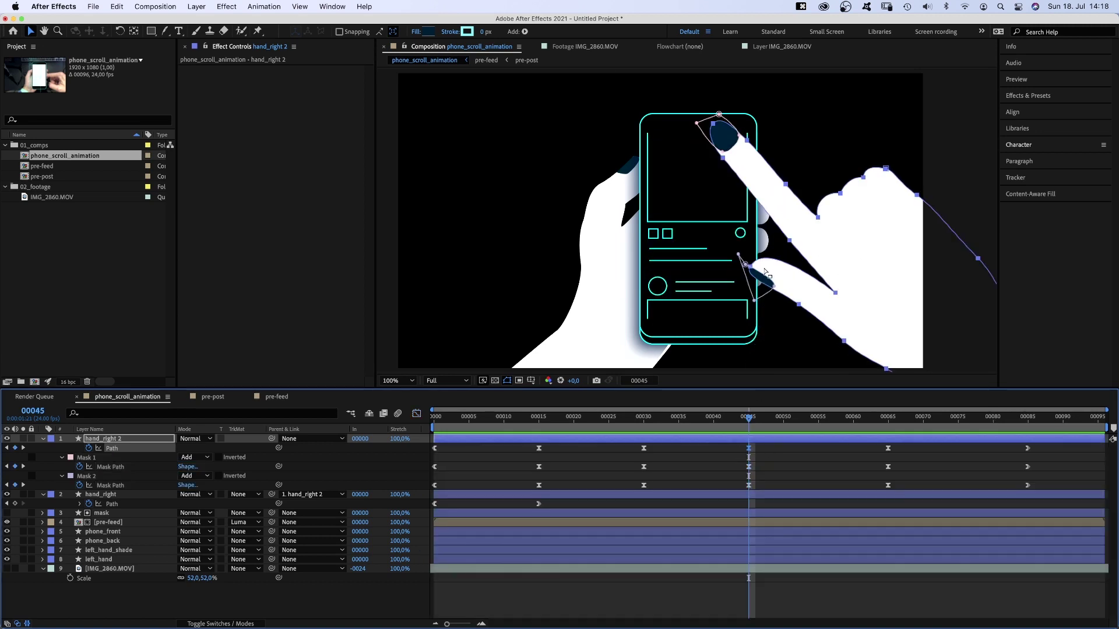
{"action": "left_click", "coordinate": [747, 265]}
{"action": "left_click", "coordinate": [748, 485]}
{"action": "key", "text": "KP_0"}
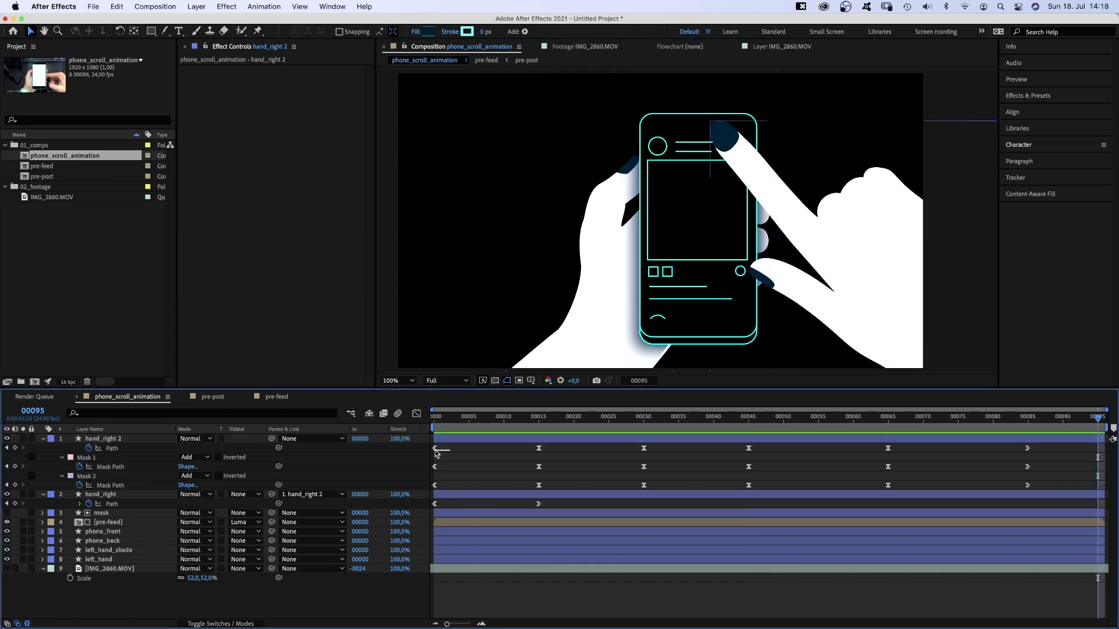
Step: Copy the frame 0 keyframes of Path and both Mask Paths to frame 95, ease the speed curve from frame 85, and preview the loop
{"action": "key", "text": "super+v"}
{"action": "key", "text": "shift+F3"}
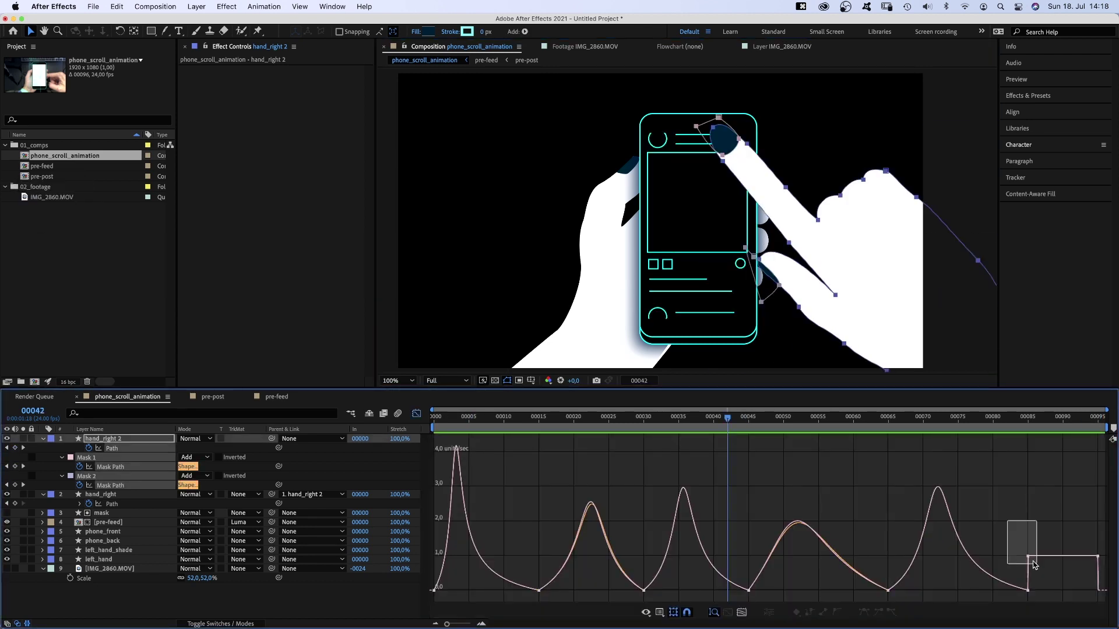
{"action": "left_click_drag", "start_coordinate": [1034, 556], "coordinate": [1050, 590]}
{"action": "left_click_drag", "start_coordinate": [447, 624], "coordinate": [457, 625]}
{"action": "scroll", "coordinate": [1037, 560], "scroll_direction": "right", "scroll_amount": 10}
{"action": "left_click_drag", "start_coordinate": [1067, 556], "coordinate": [1040, 586]}
{"action": "left_click_drag", "start_coordinate": [457, 624], "coordinate": [447, 624]}
{"action": "key", "text": "KP_0"}
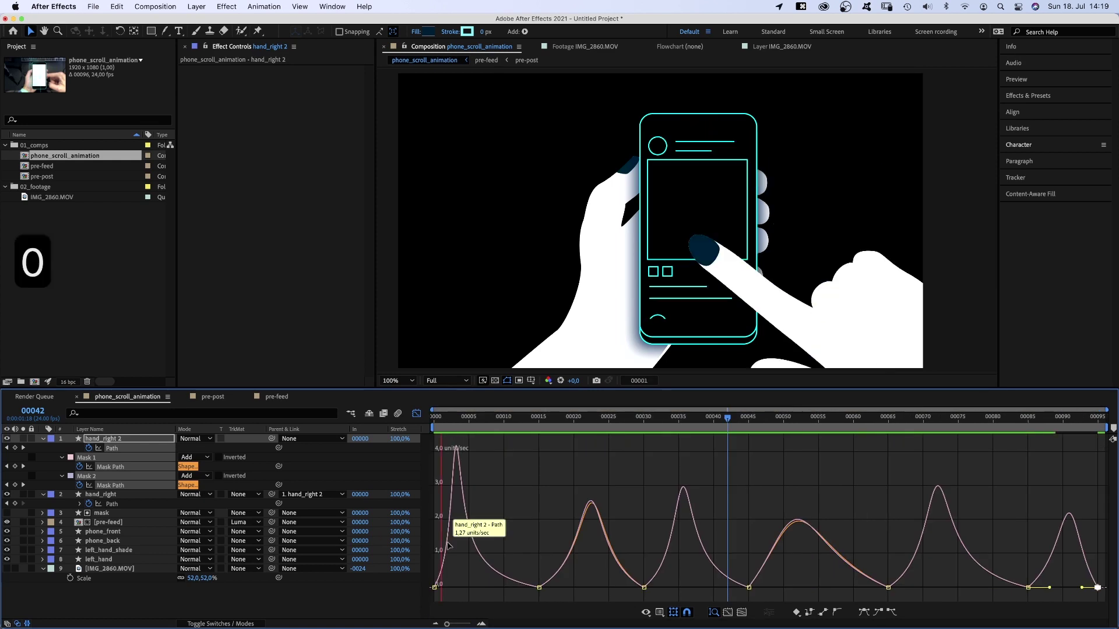